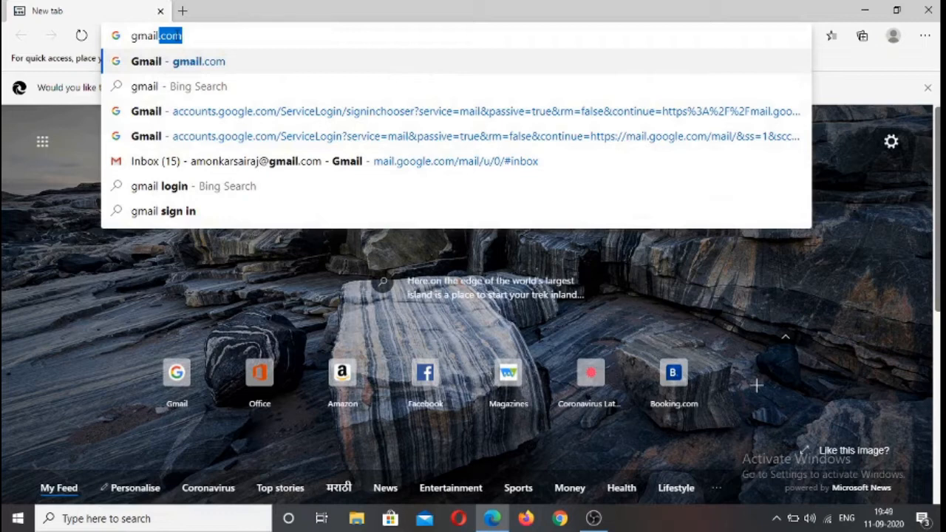
Go to gmail.com and sign in to the listed account by entering the account password
key(Return)
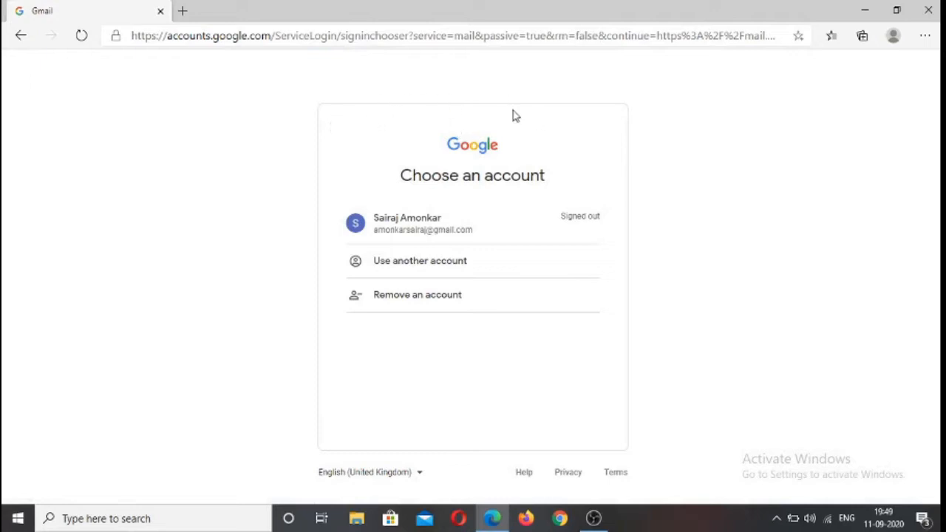
click(410, 235)
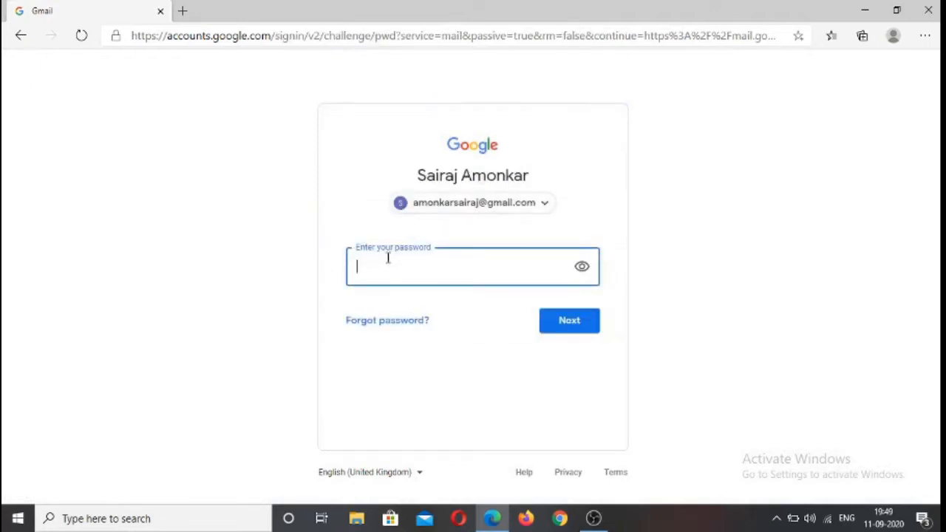
text(••)
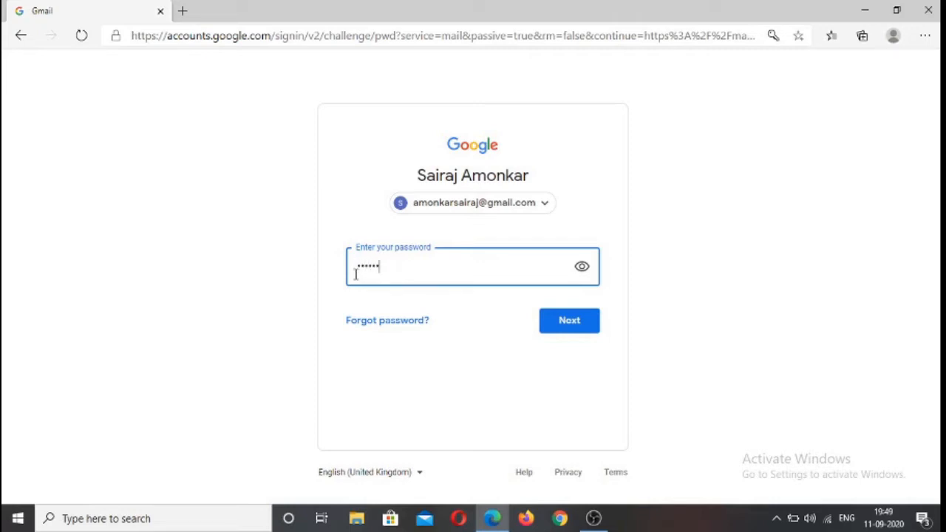
key(Return)
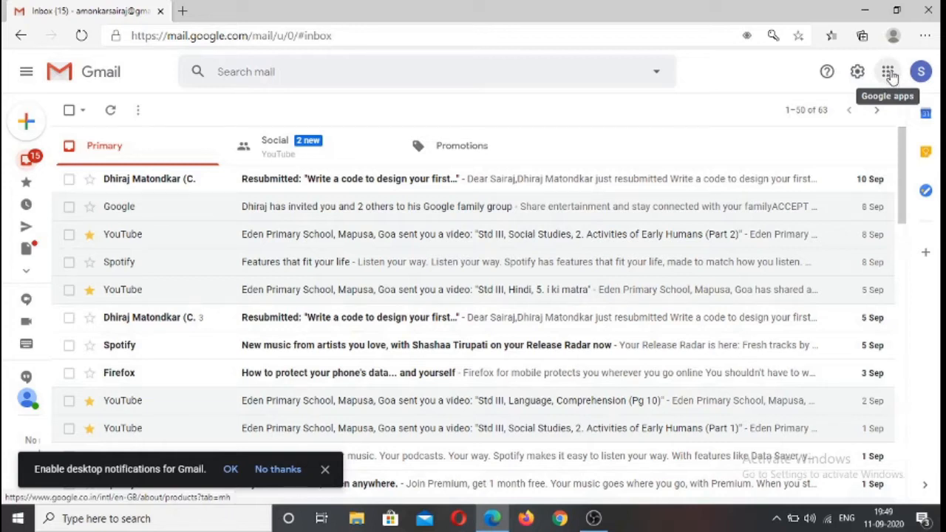
Open Google Classroom from the list of Google apps
click(890, 73)
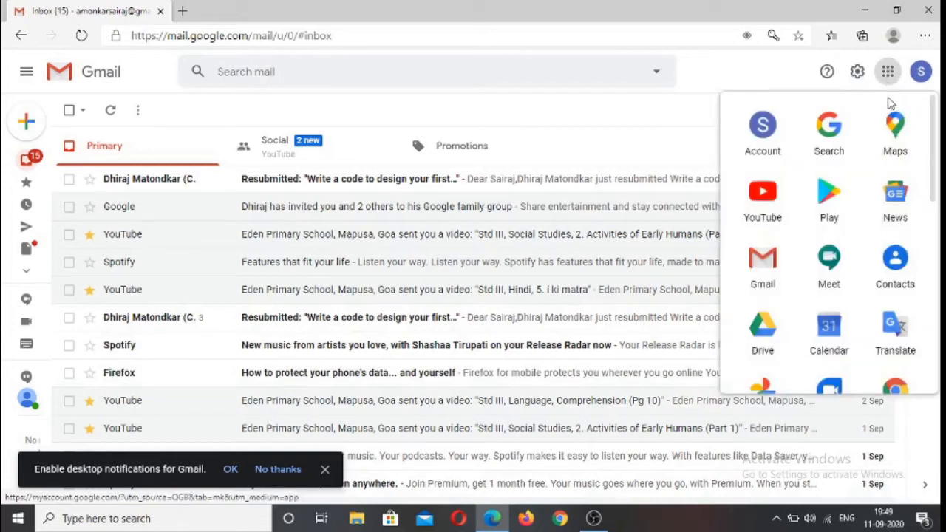
scroll(895, 148, down, 1)
scroll(895, 149, down, 3)
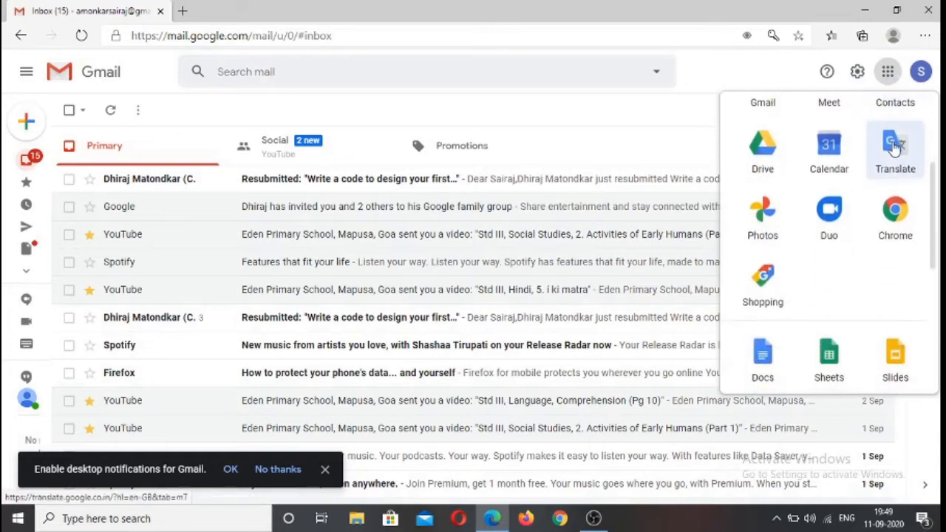
scroll(894, 148, down, 2)
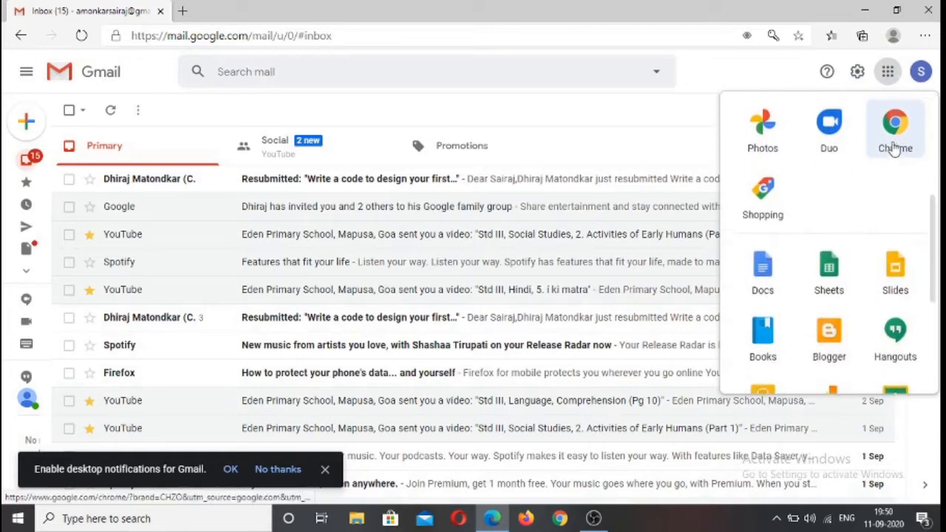
scroll(895, 148, up, 6)
scroll(894, 147, down, 2)
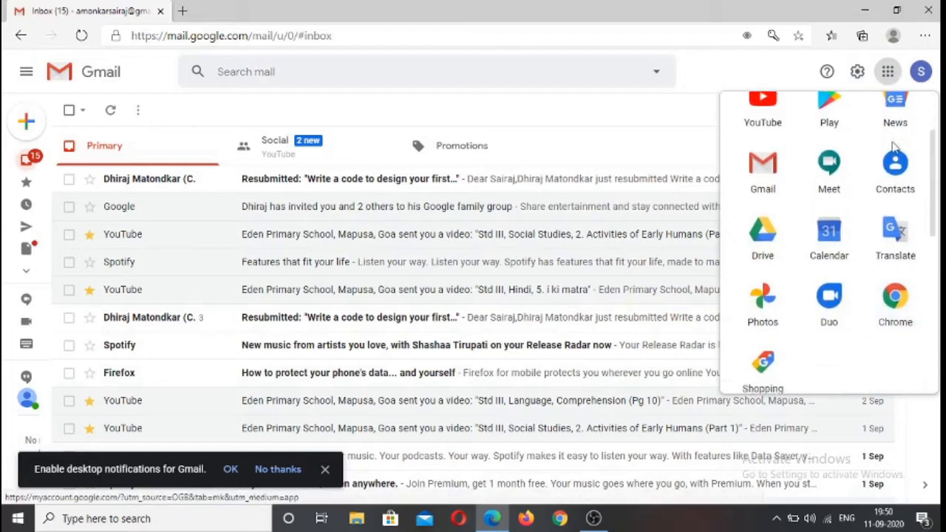
scroll(894, 147, down, 5)
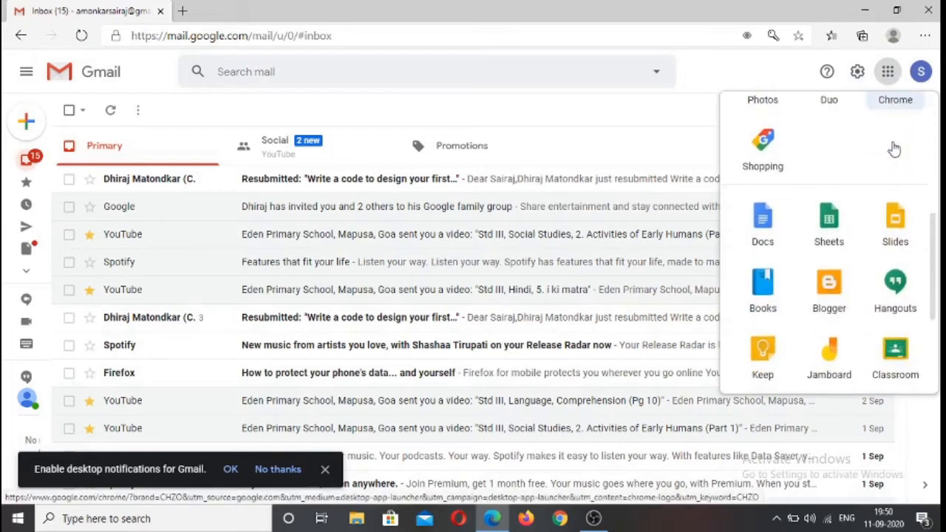
scroll(895, 149, down, 4)
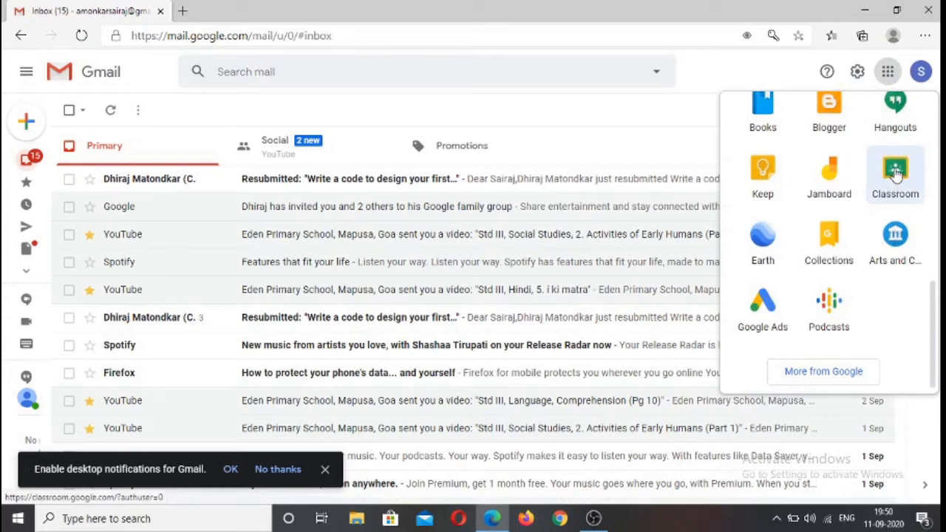
click(896, 172)
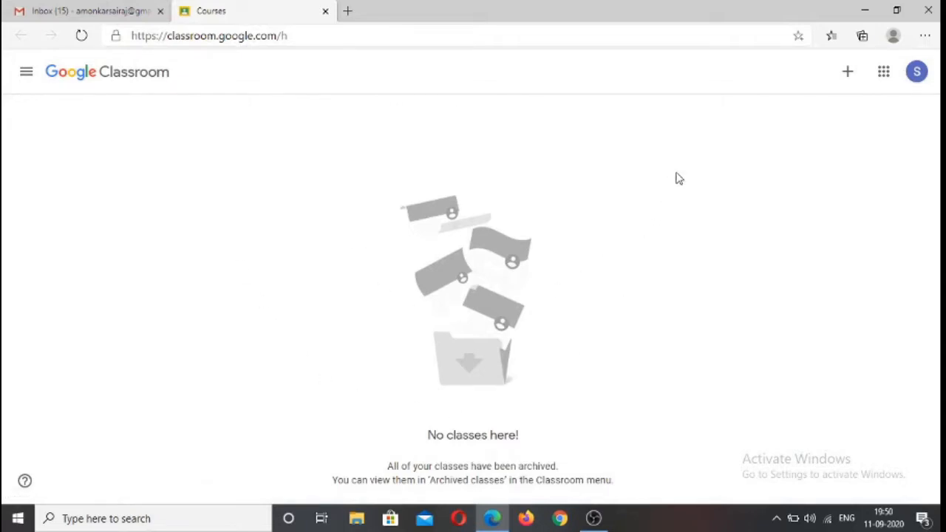
Start creating a class and accept the notice about not using Classroom at a school or university with students
click(848, 74)
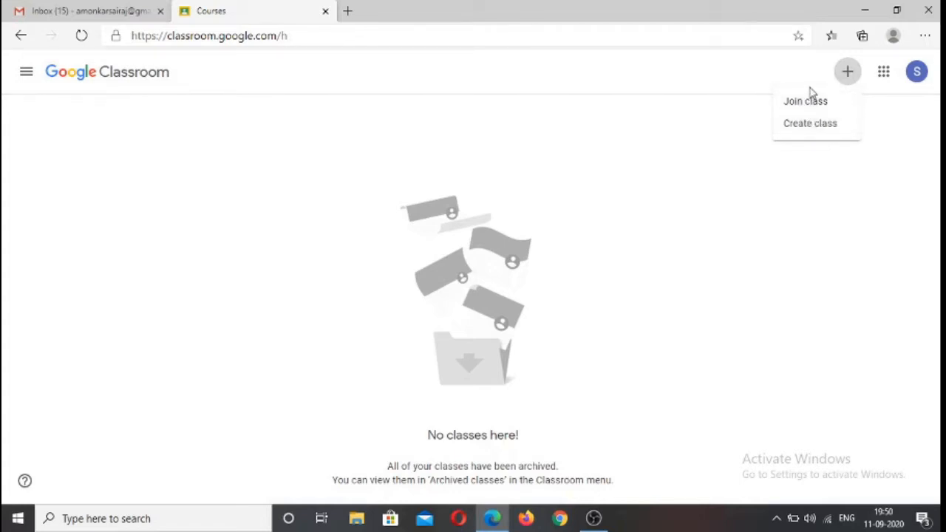
click(811, 127)
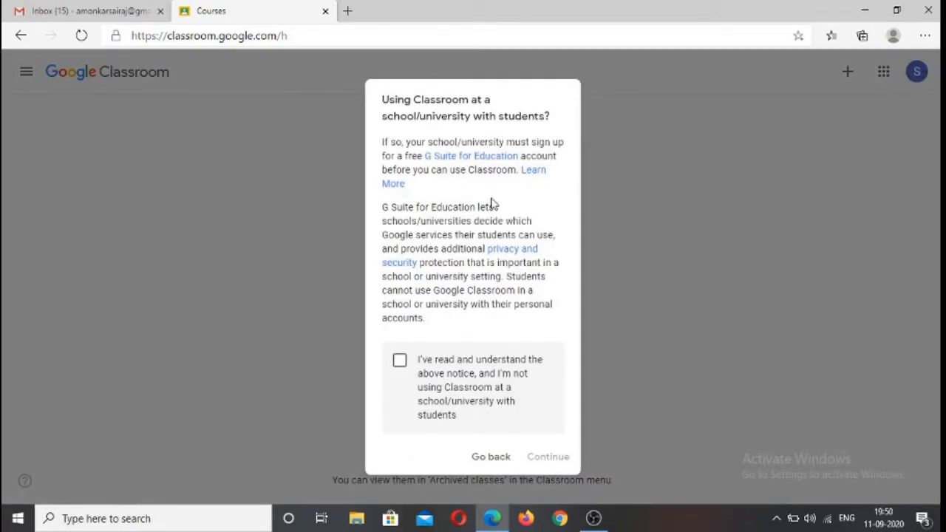
click(400, 363)
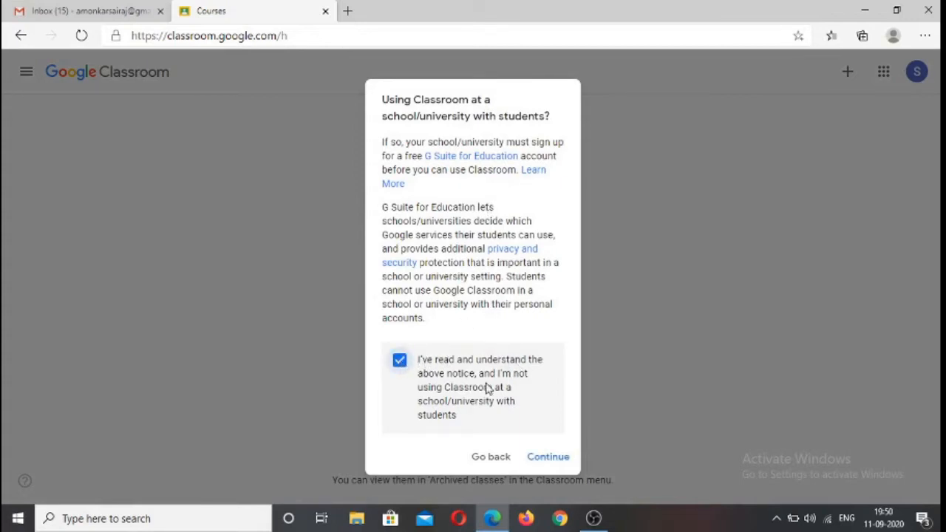
click(548, 458)
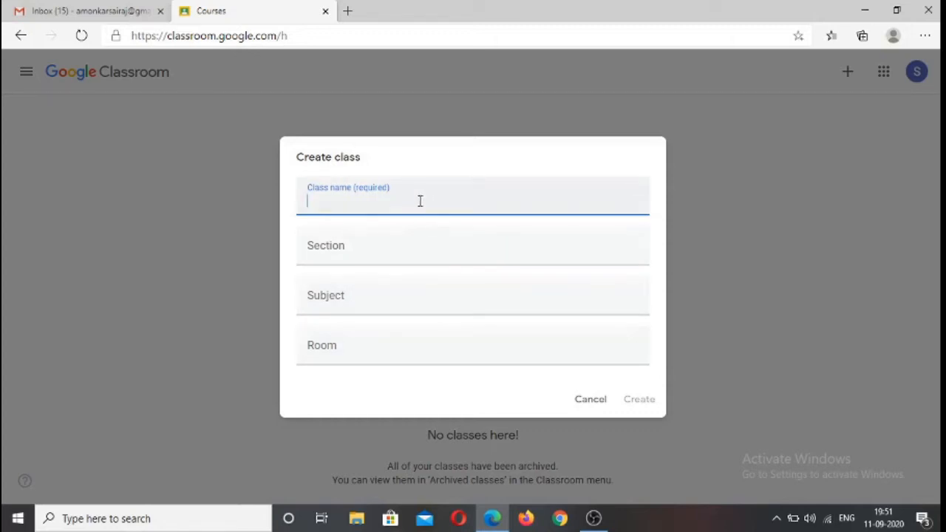
Create the class XIITH with section Arts, subject English and room A, and dismiss the tip about inviting students
text(X)
key(BackSpace)
text(XIITH)
click(332, 263)
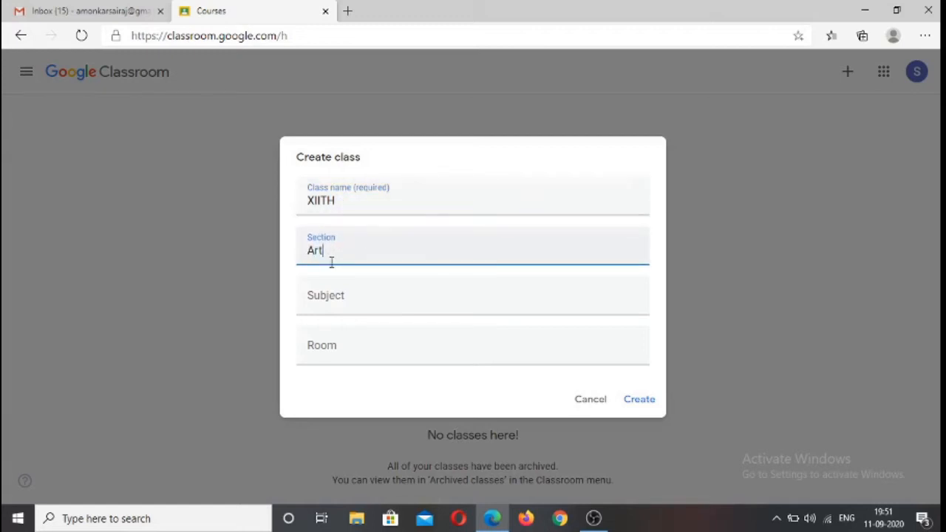
click(315, 303)
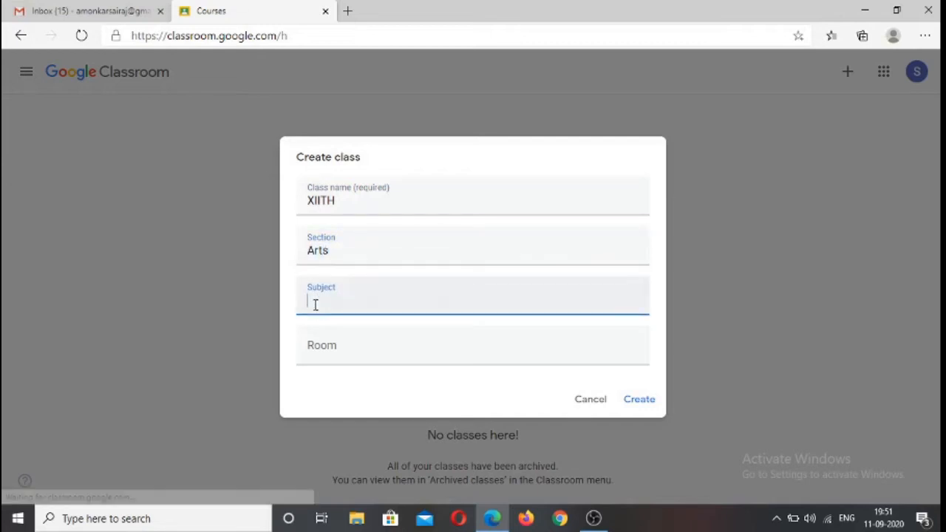
text(Engl)
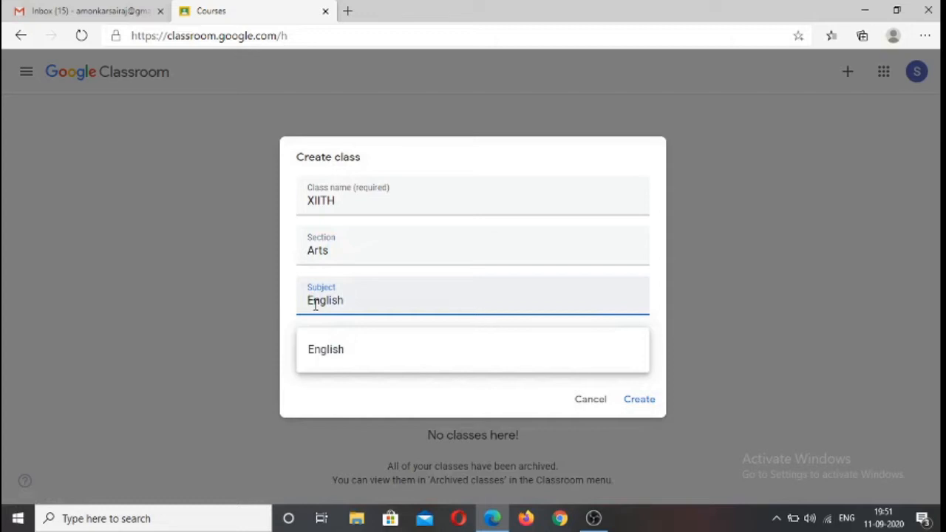
text(ish)
click(375, 353)
click(357, 355)
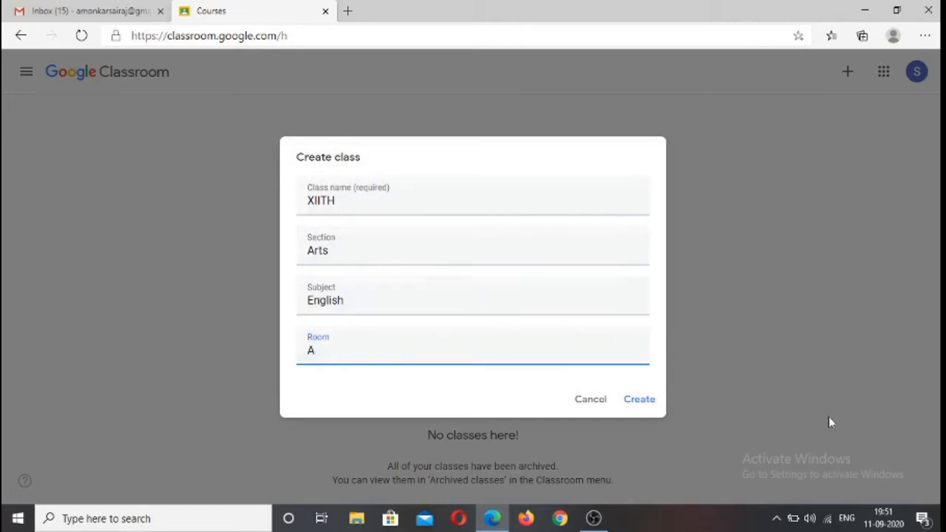
click(640, 400)
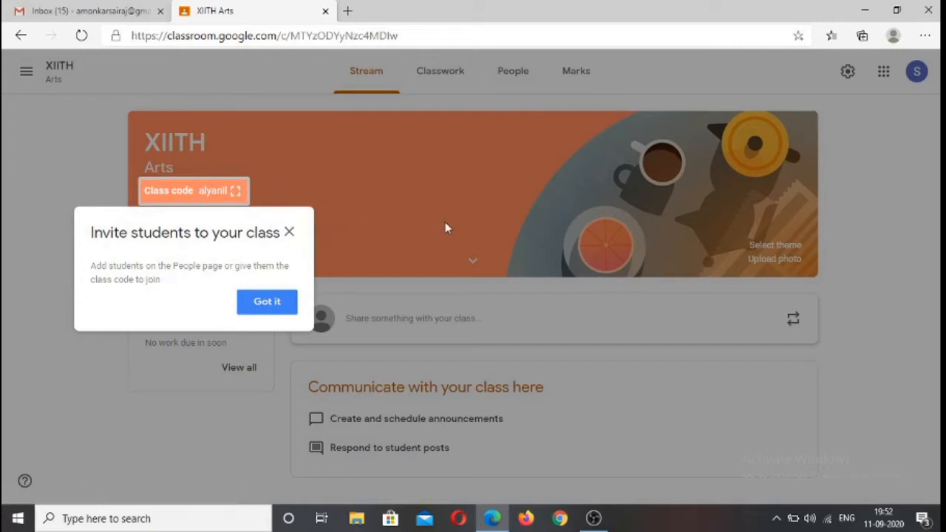
click(290, 232)
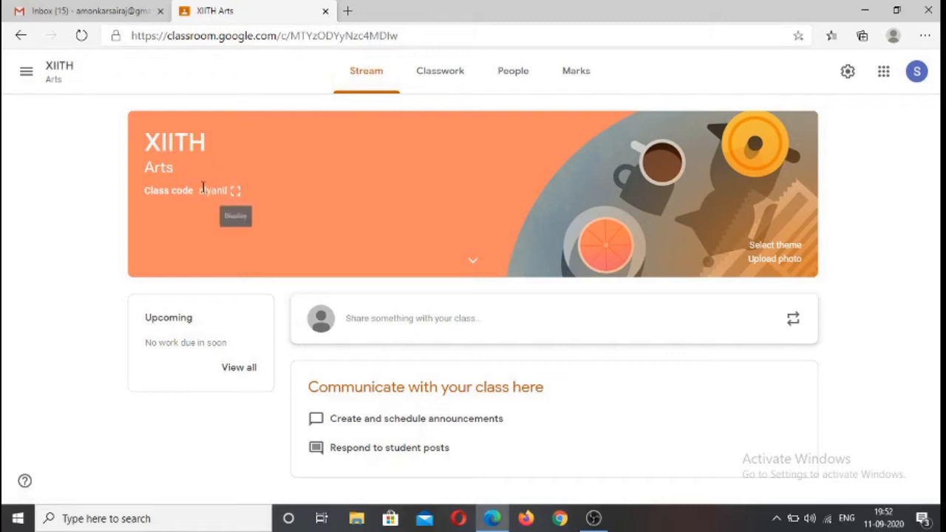
Display the class code in its enlarged view and close it
drag(208, 191, 227, 191)
click(355, 210)
click(237, 194)
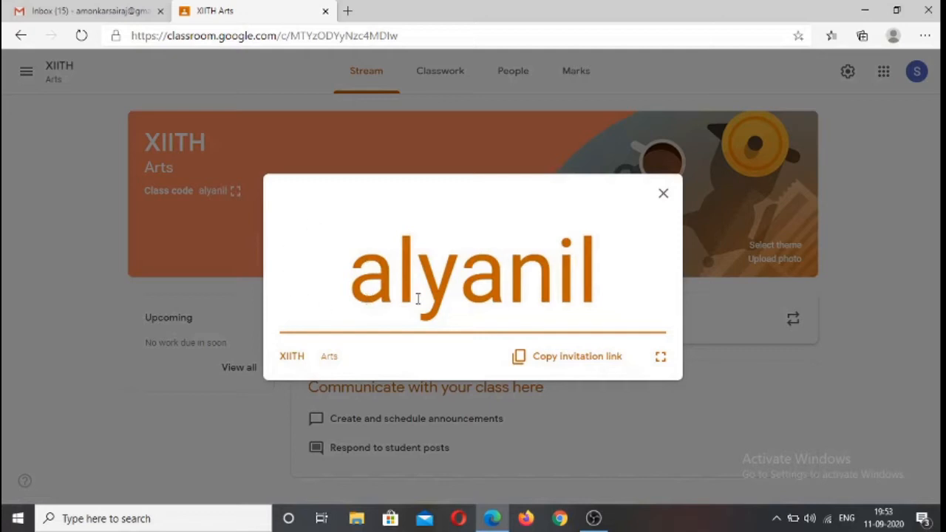
click(663, 197)
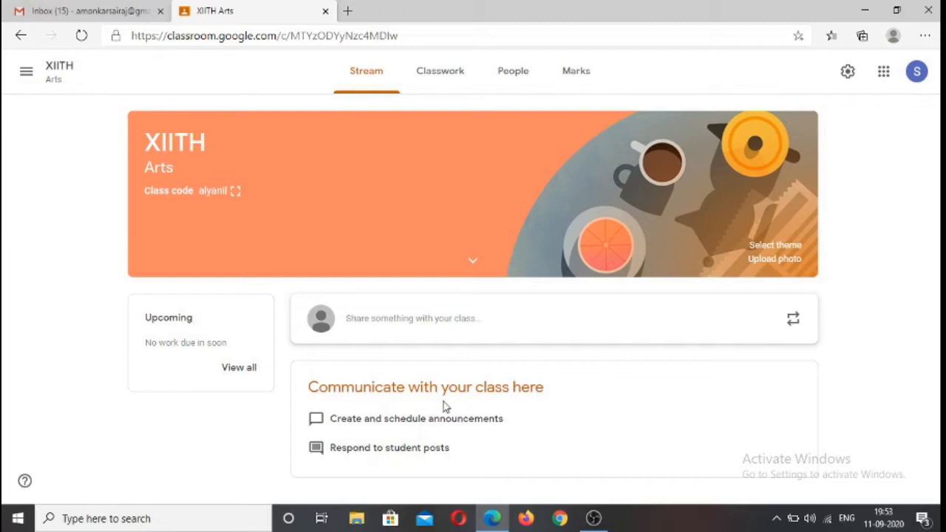
Start a class announcement for all students reading "We will be starting with the sessions from Monday"
click(390, 327)
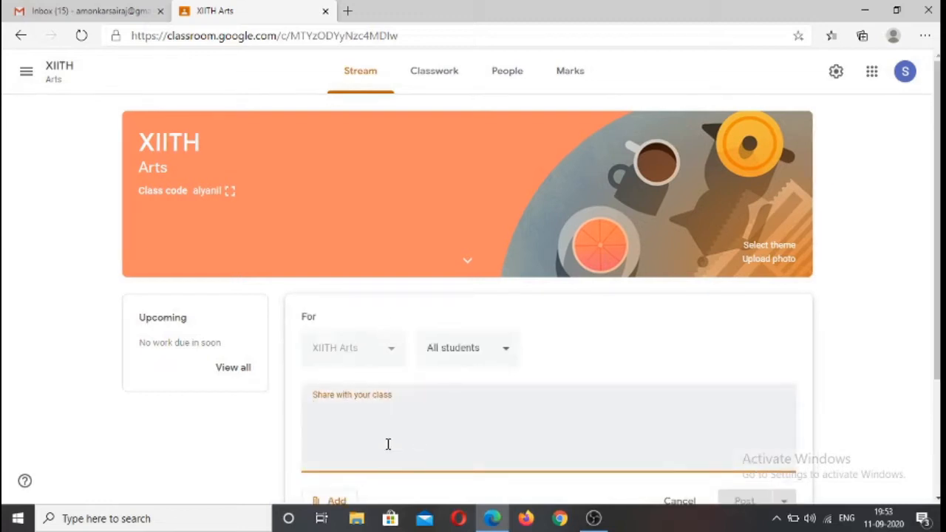
scroll(422, 423, down, 2)
scroll(420, 402, up, 1)
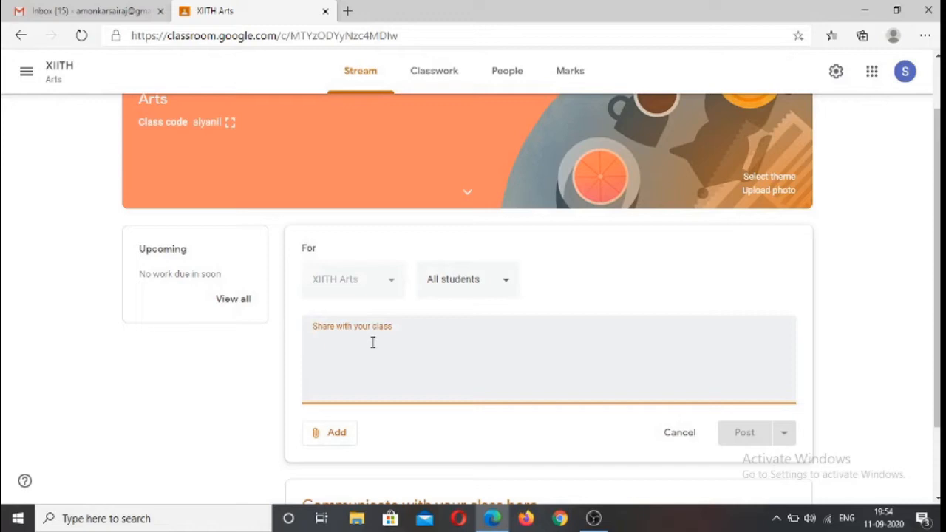
text(We will be starting with the)
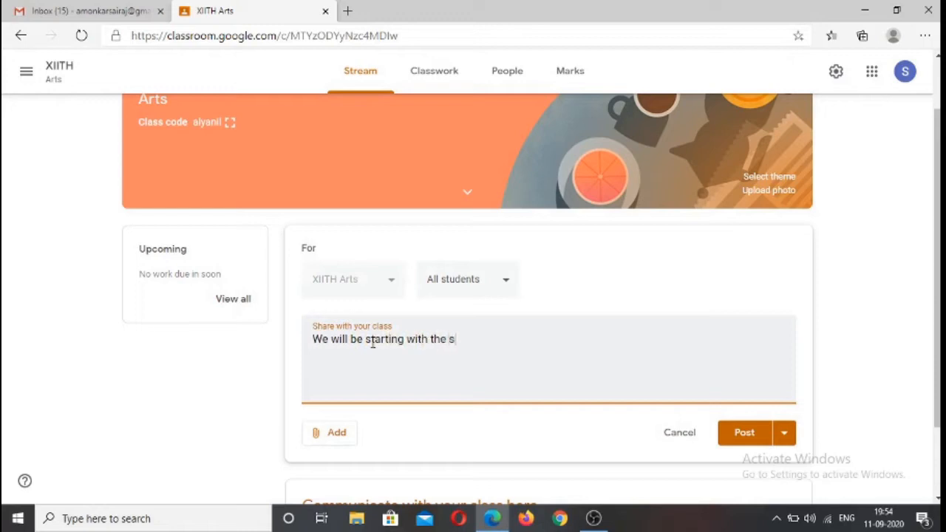
text(sions from M)
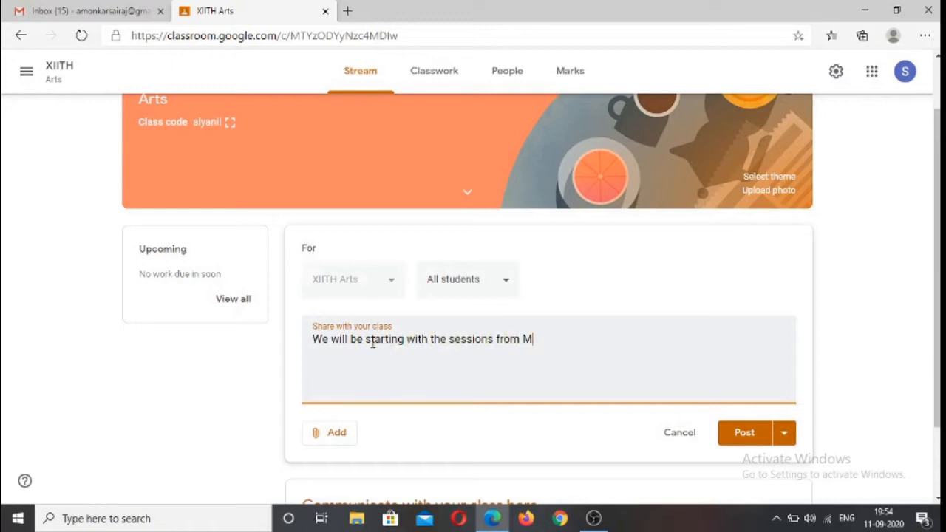
text(opn)
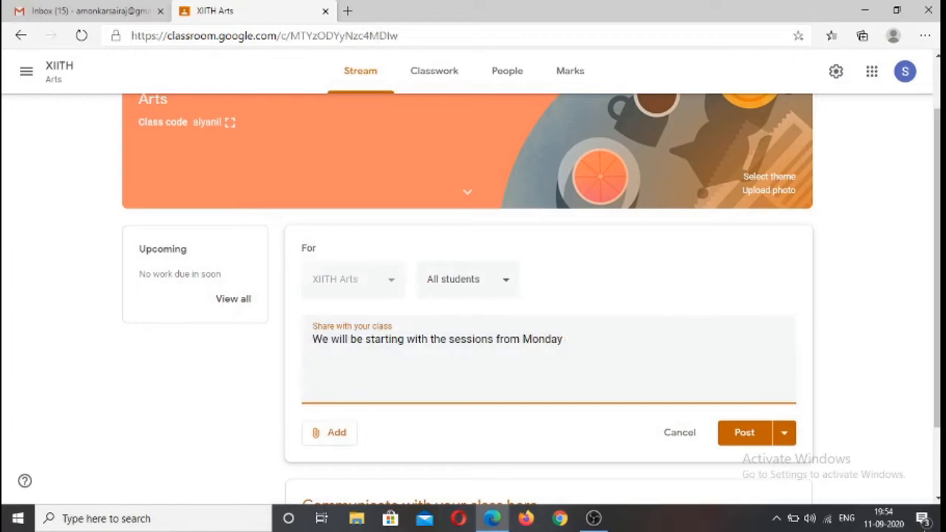
Check Monday's date in the system calendar and complete the announcement with "14th Sept 2020!"
click(894, 526)
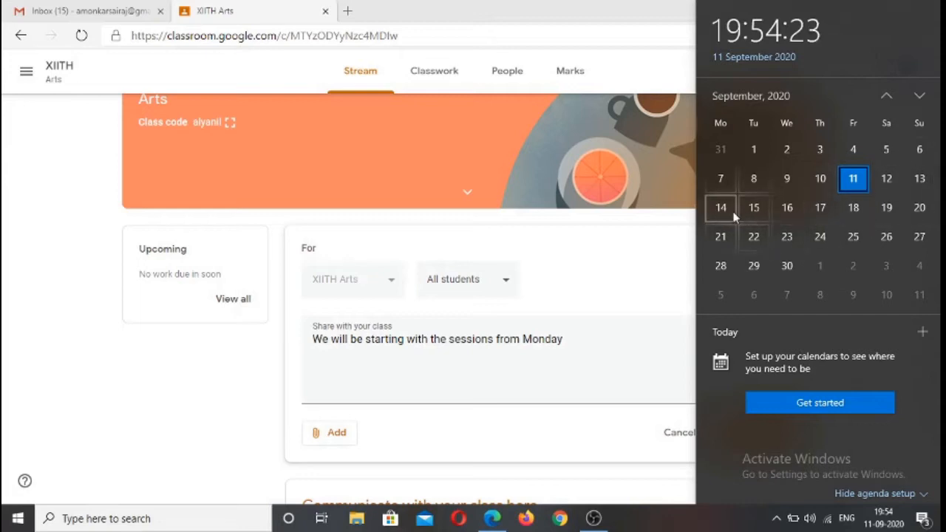
click(592, 342)
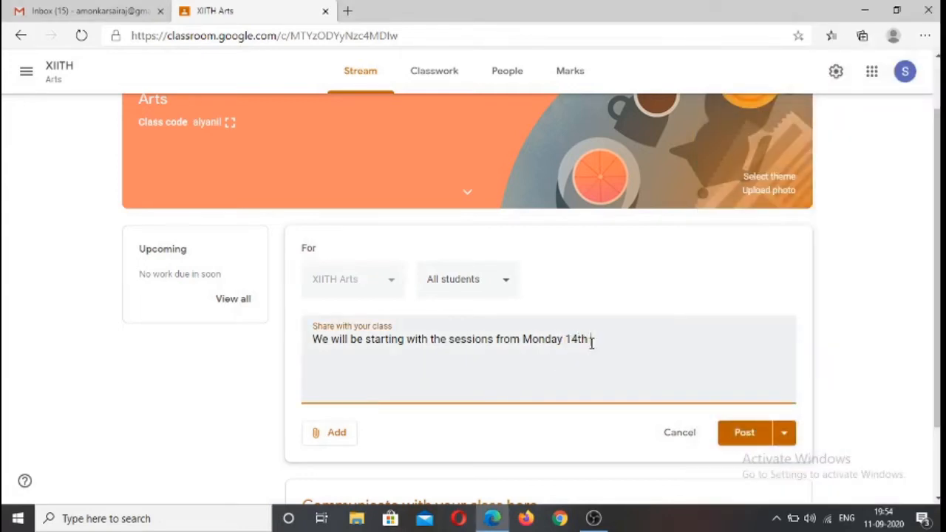
text(14th Sept 2020!)
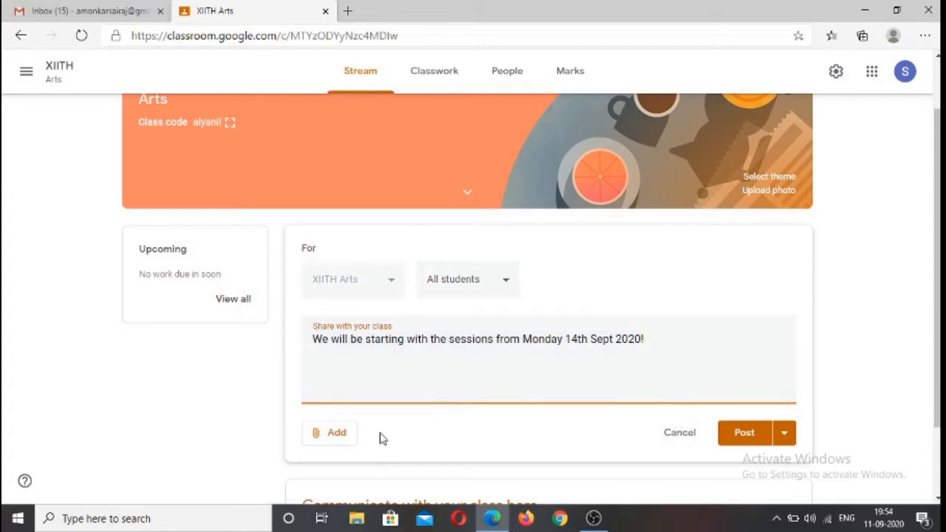
click(326, 436)
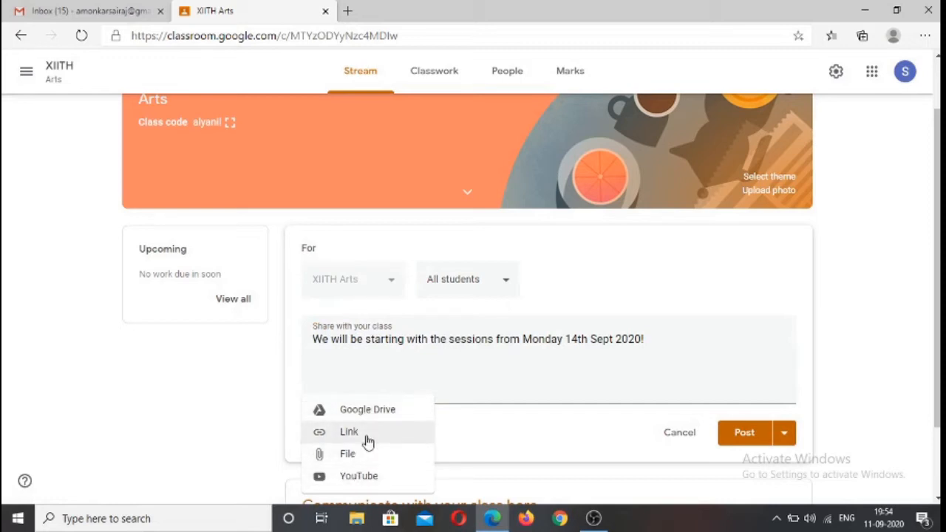
click(480, 434)
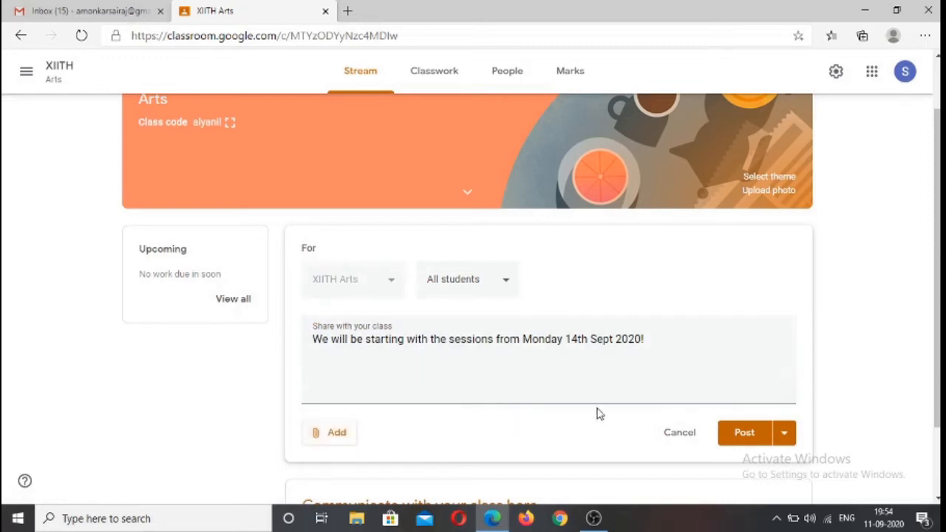
Start scheduling the announcement instead of posting it immediately, and set its date to 12 Sep 2020
click(785, 436)
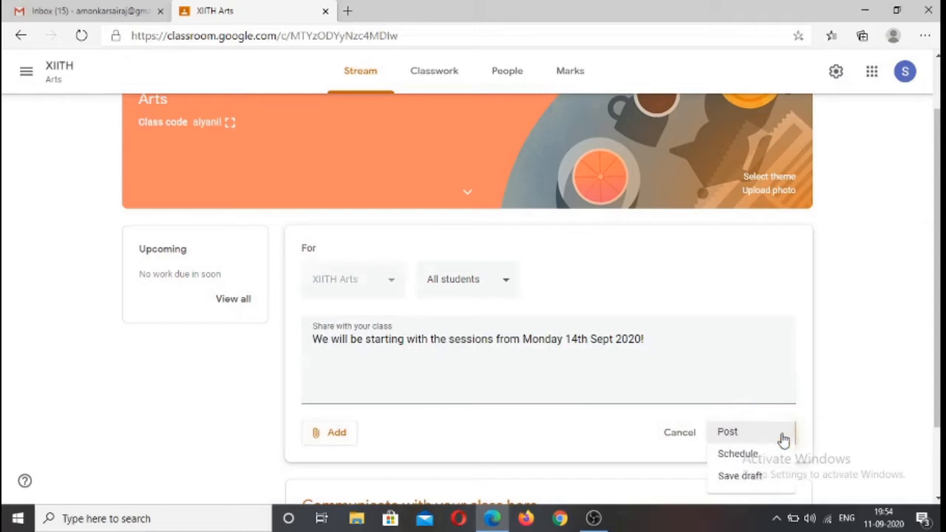
click(740, 456)
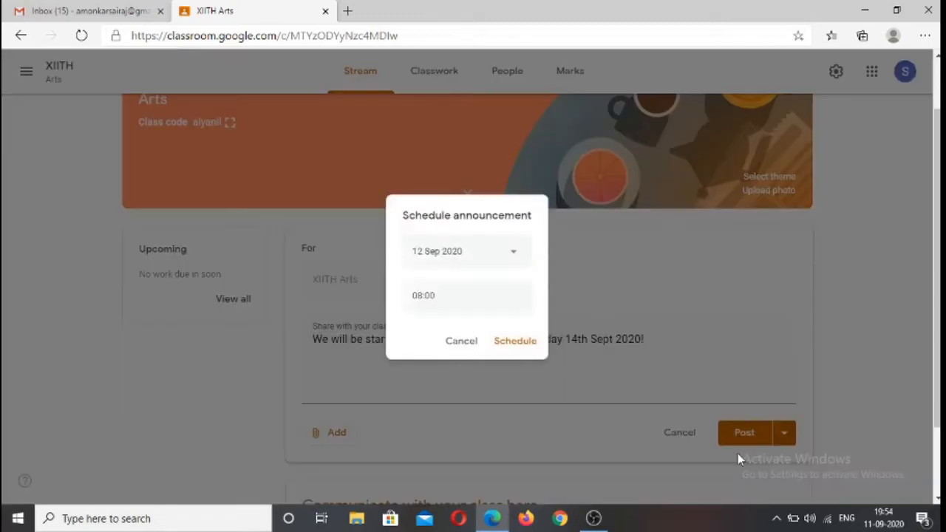
click(509, 247)
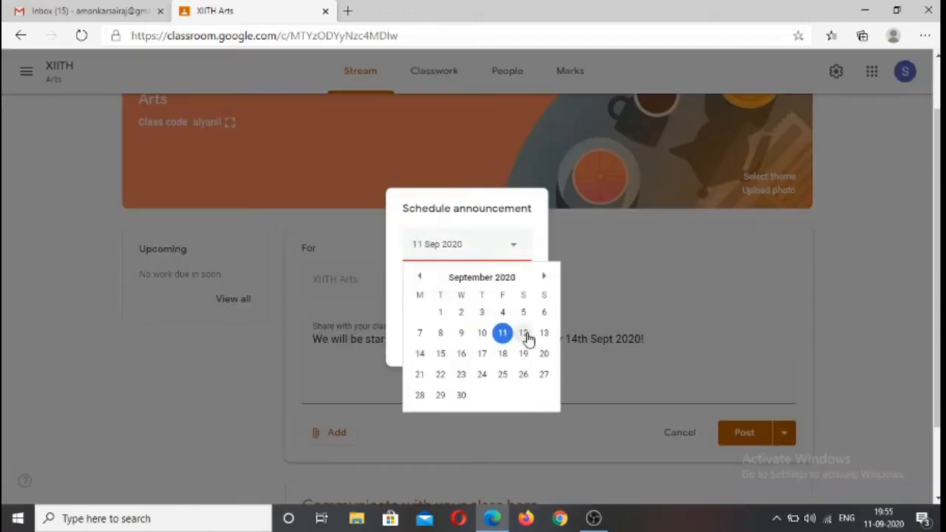
click(523, 333)
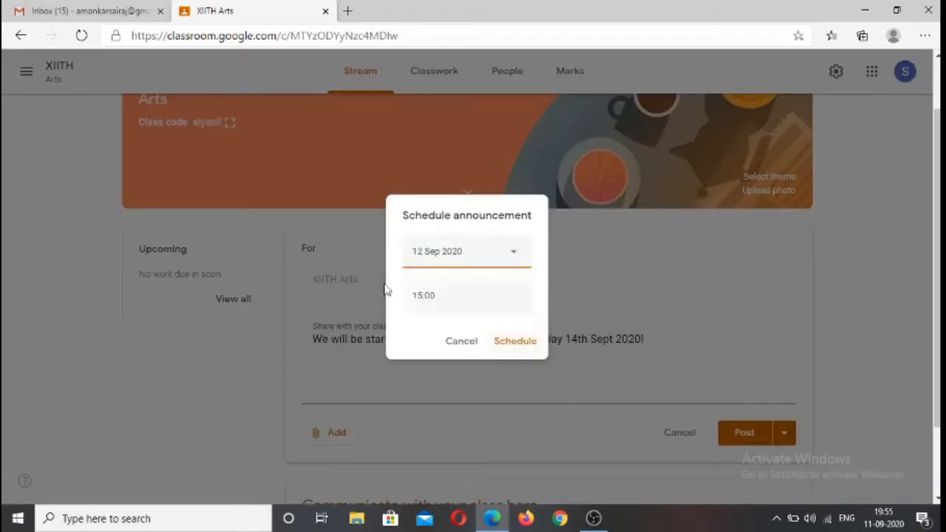
click(508, 260)
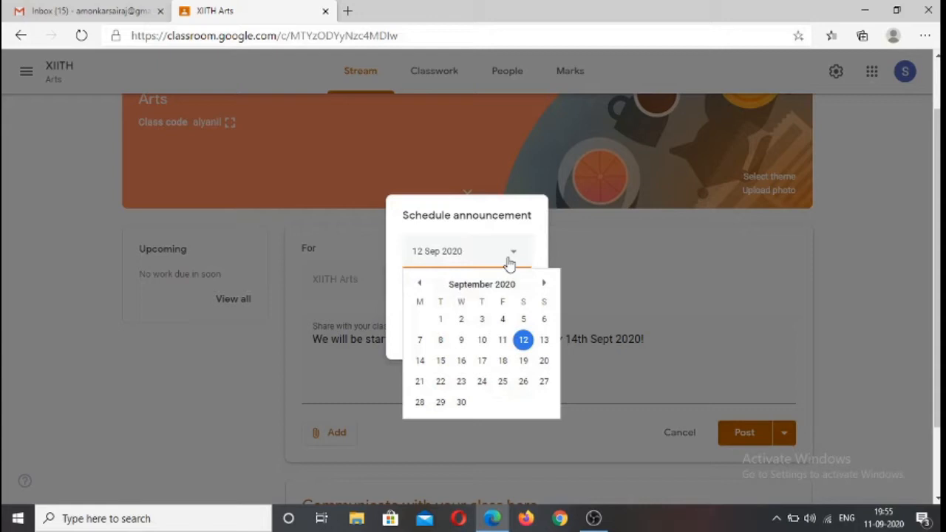
click(523, 341)
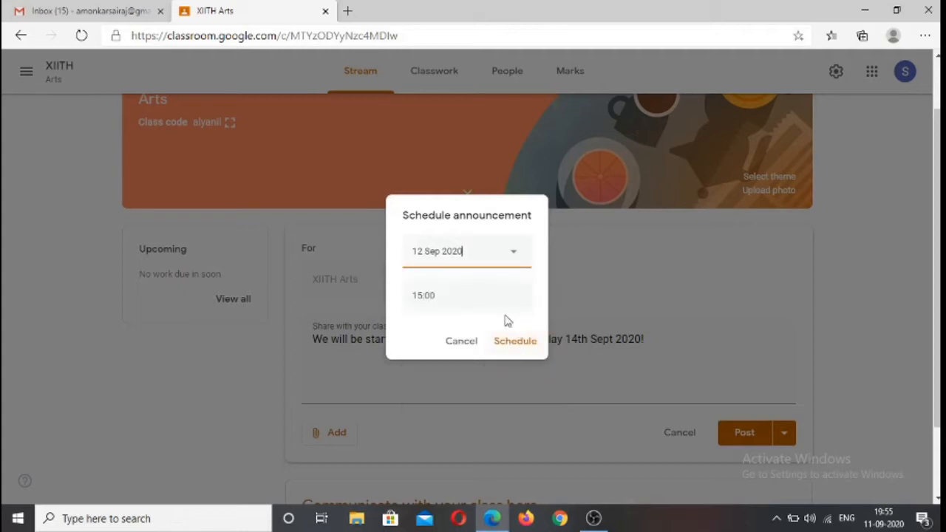
Set the announcement's scheduled time to 07:00 and schedule it
click(441, 297)
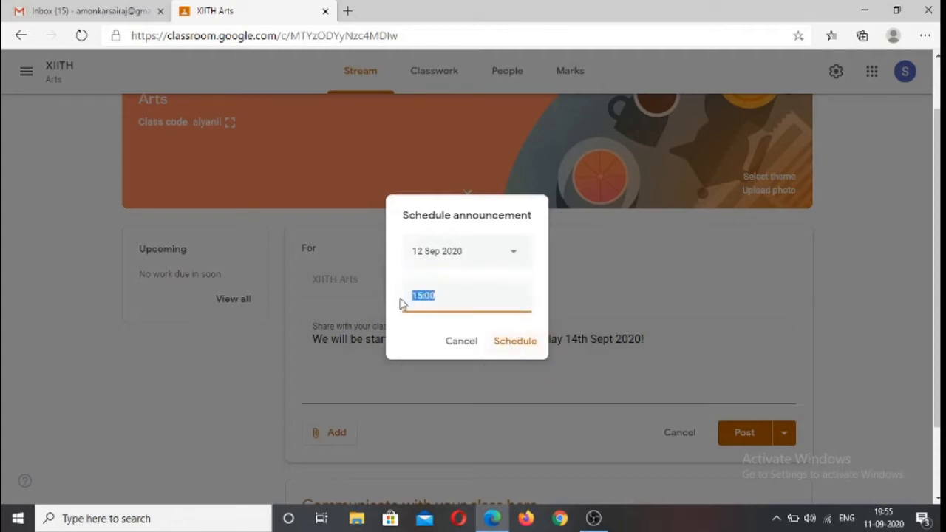
text(7)
key(BackSpace)
text(07)
click(425, 330)
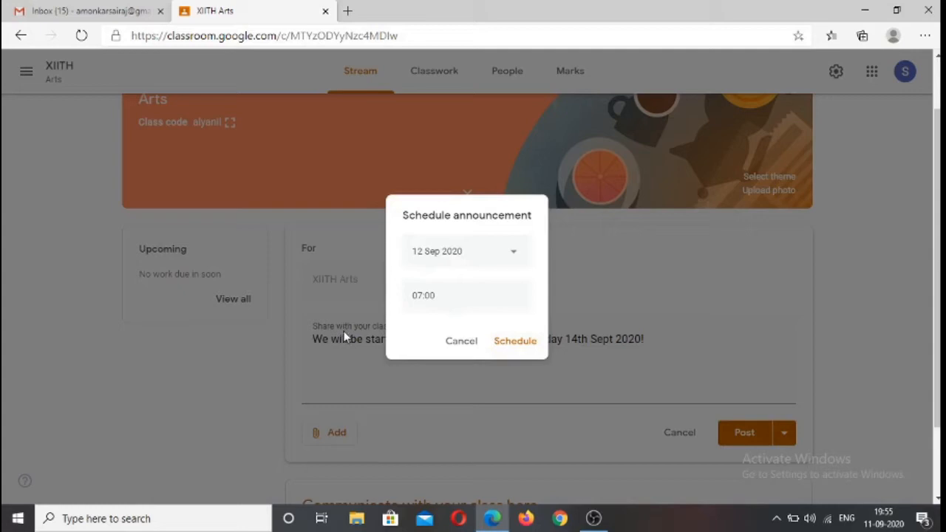
click(505, 346)
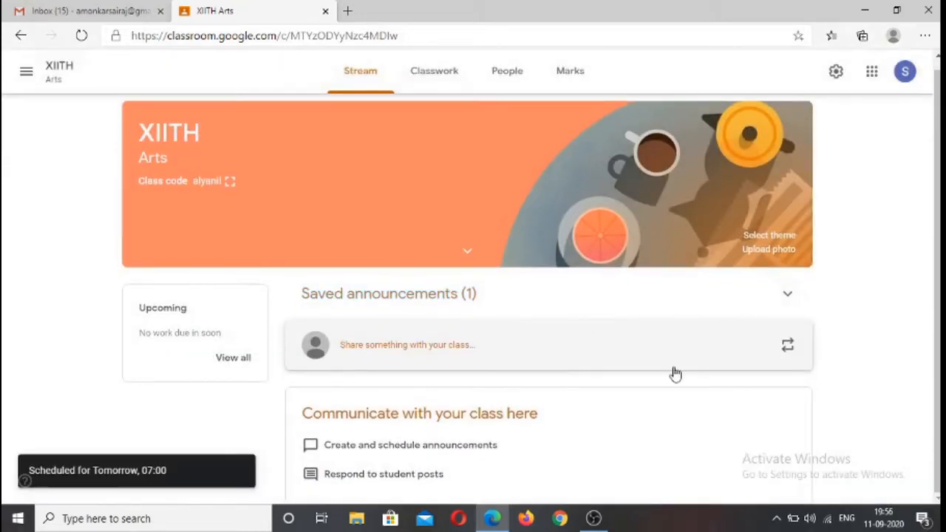
Expand the saved announcements in the class stream and review the scheduled announcement
scroll(543, 424, up, 1)
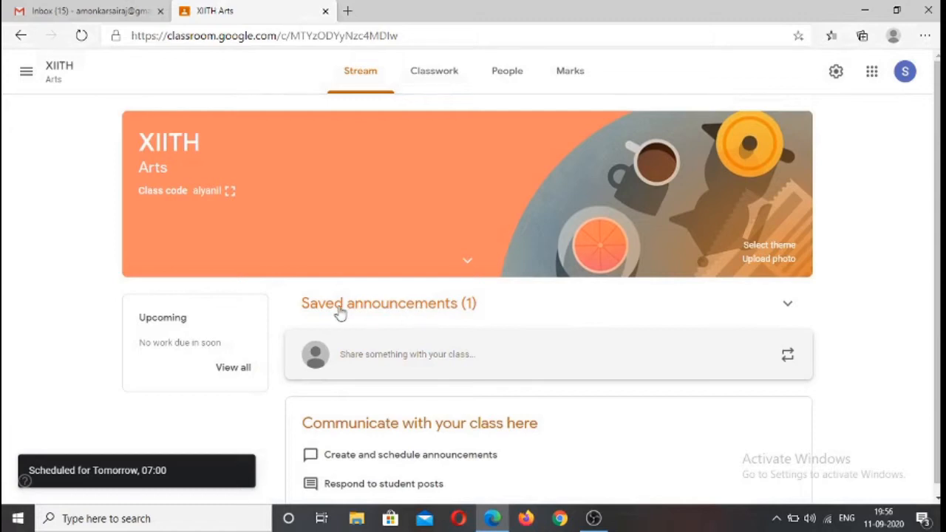
click(446, 309)
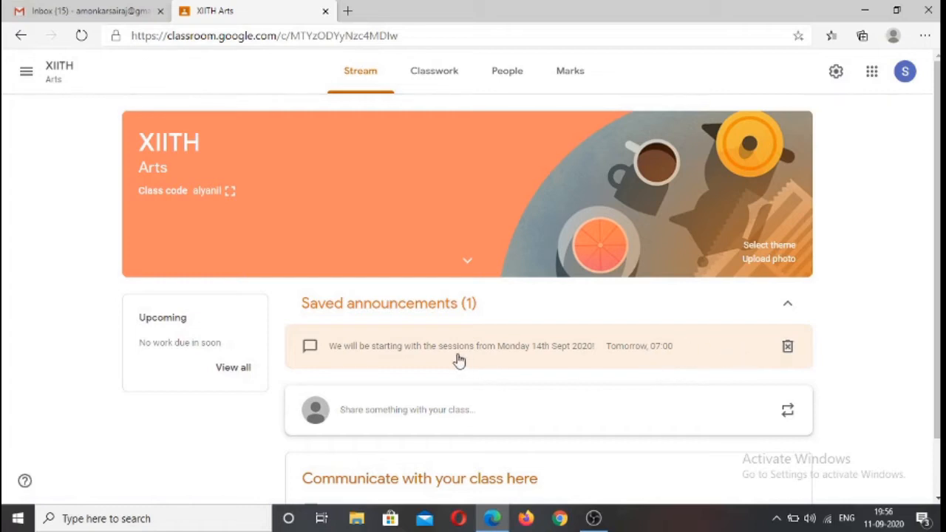
scroll(452, 351, down, 1)
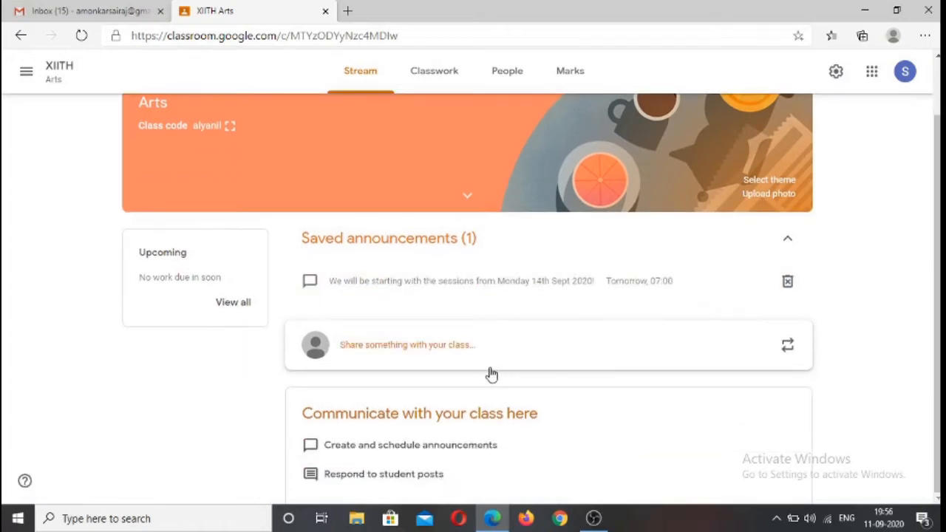
scroll(491, 373, up, 1)
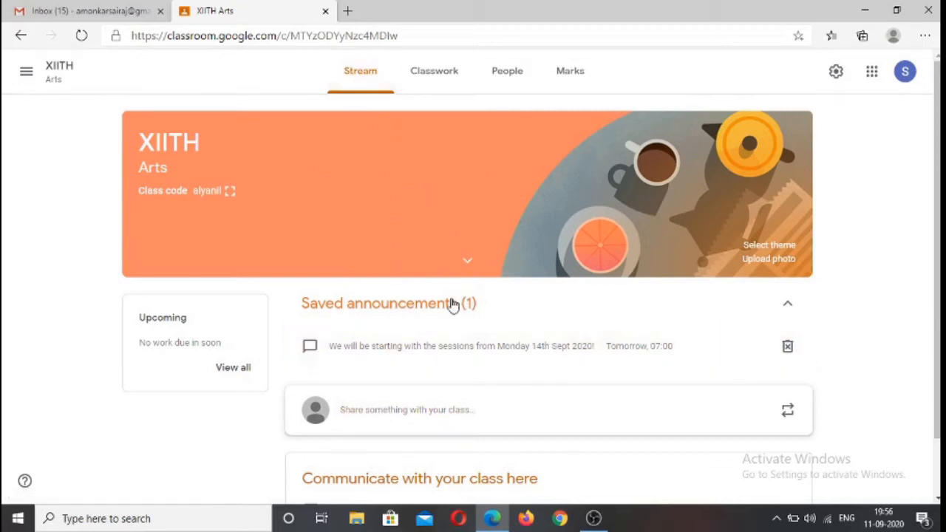
scroll(546, 399, down, 1)
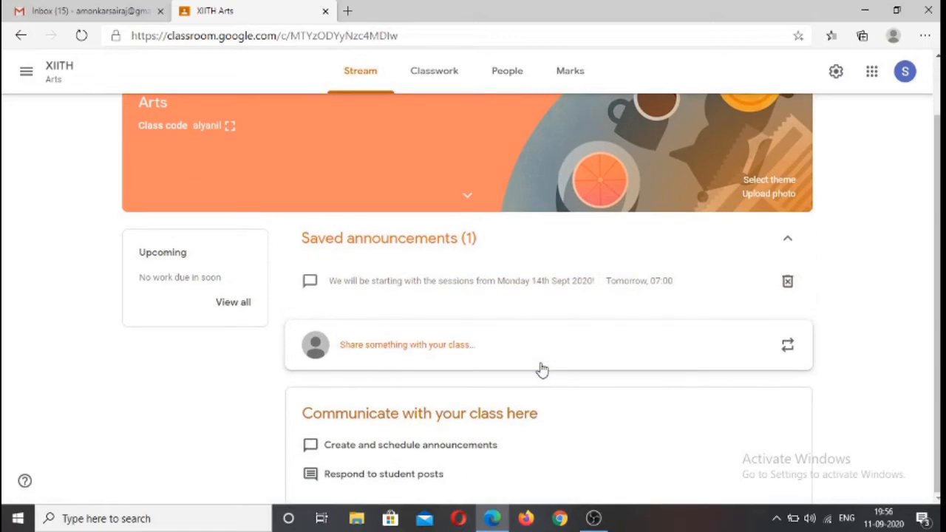
scroll(542, 370, up, 1)
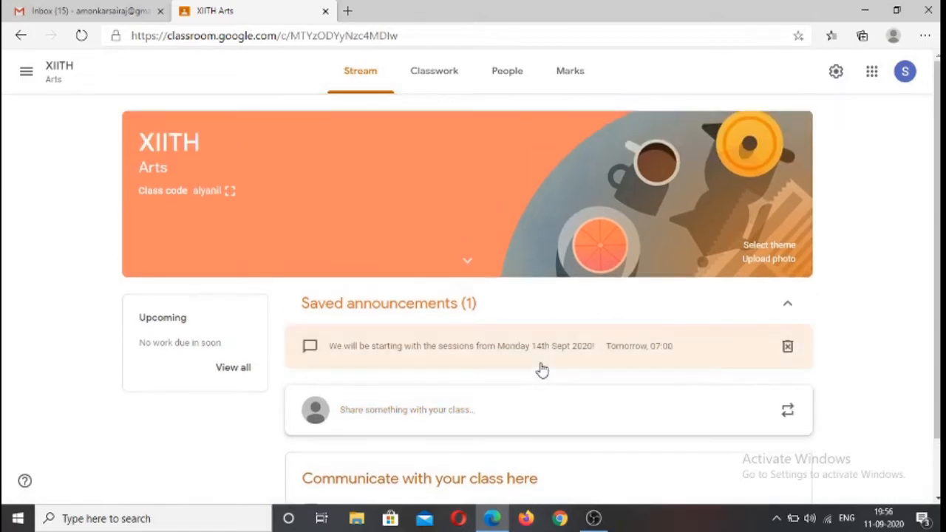
Add a topic named "Lesson #1: The Mango Tree" to the class's classwork
click(430, 82)
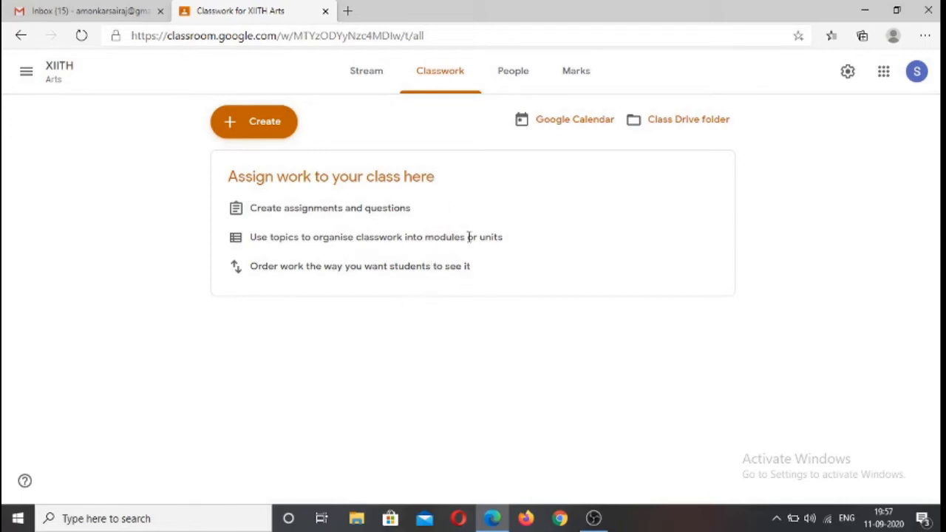
click(246, 126)
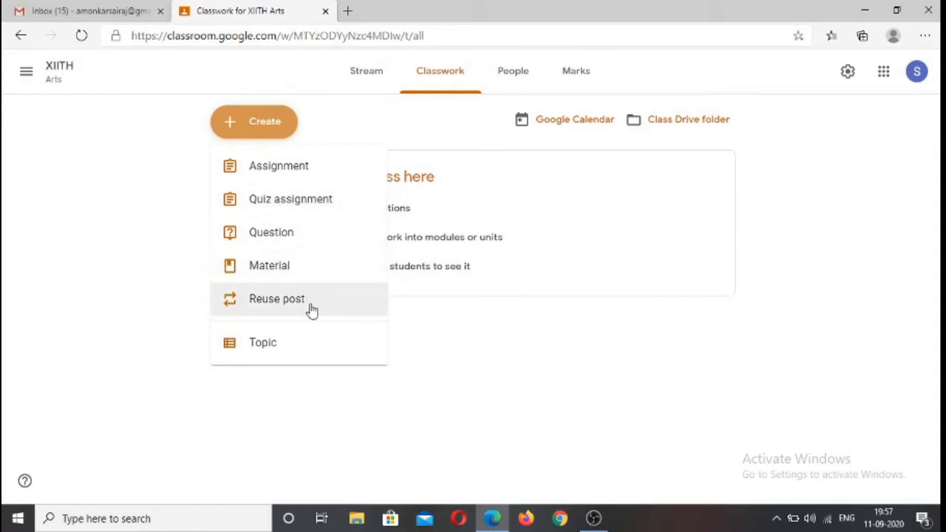
click(282, 347)
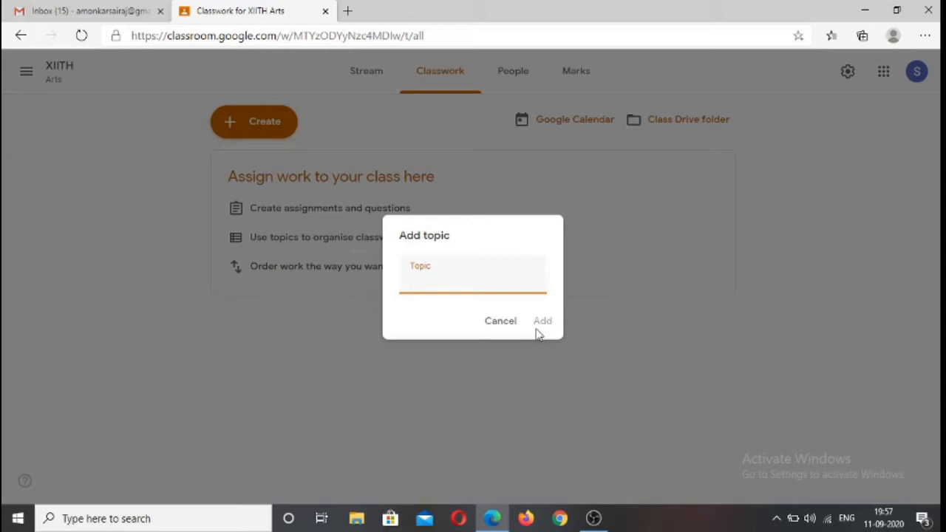
text(Lesson #1: The Mango T)
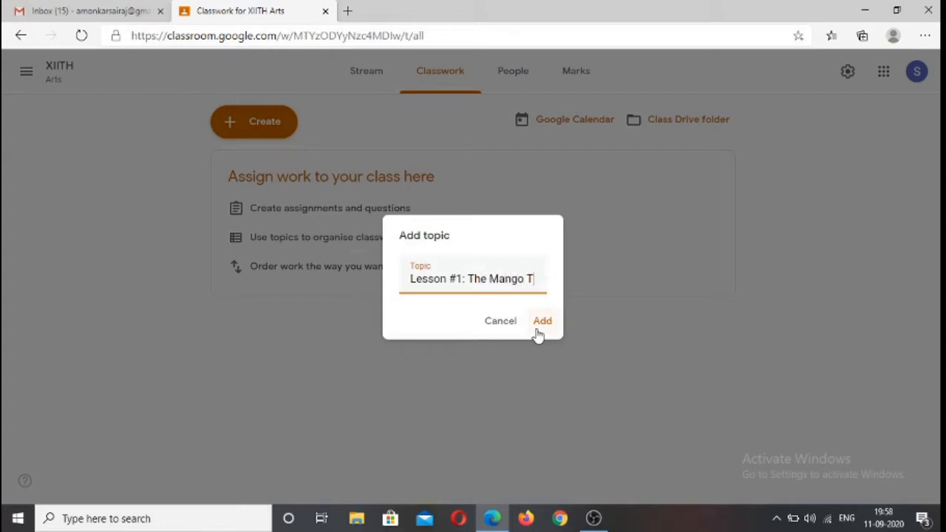
text(ree)
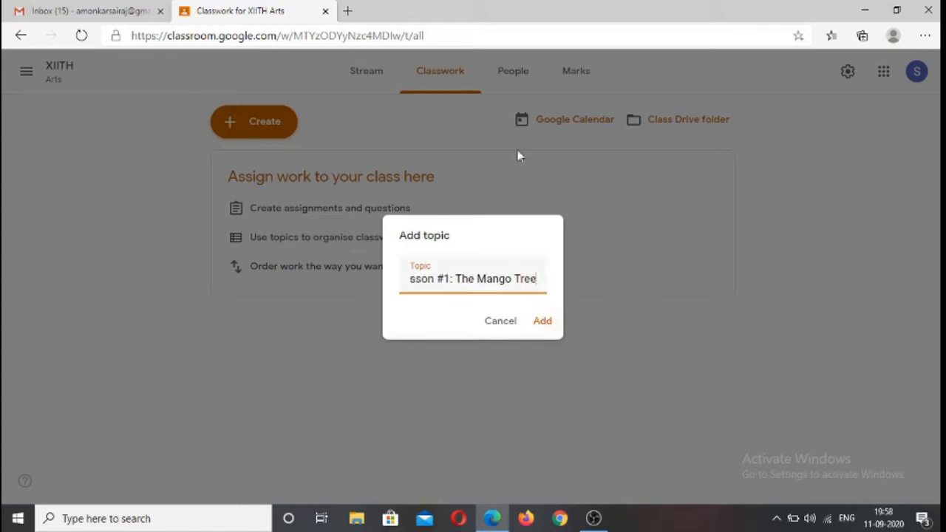
click(544, 323)
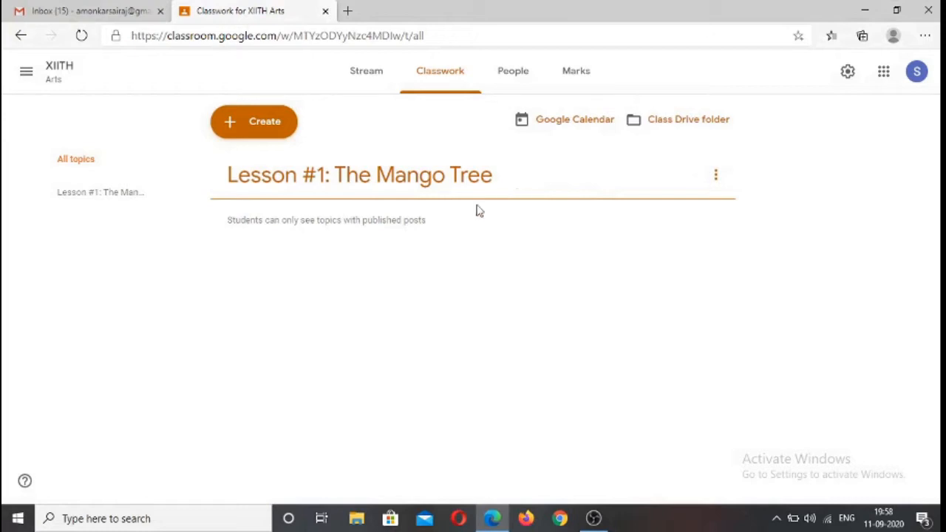
Start a new classwork material titled "Brief Introduction to the lesson", leaving its description empty
click(271, 124)
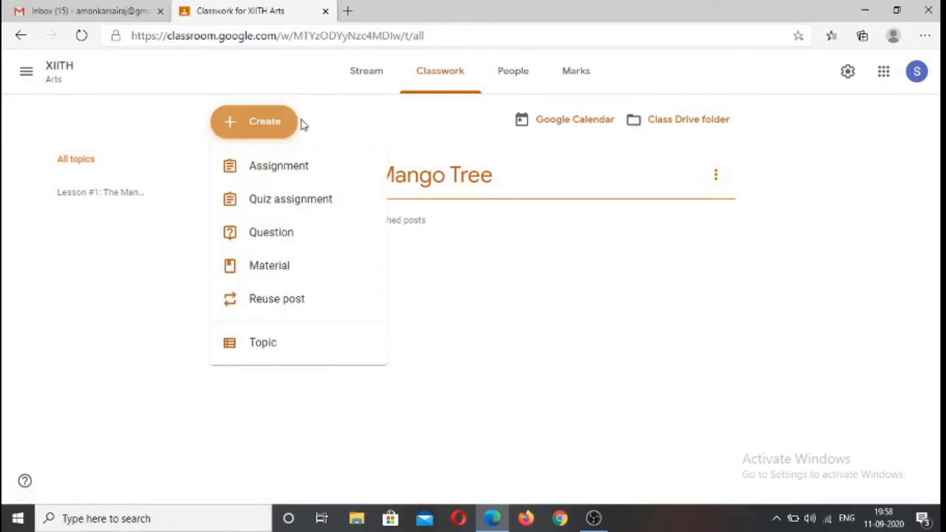
click(263, 271)
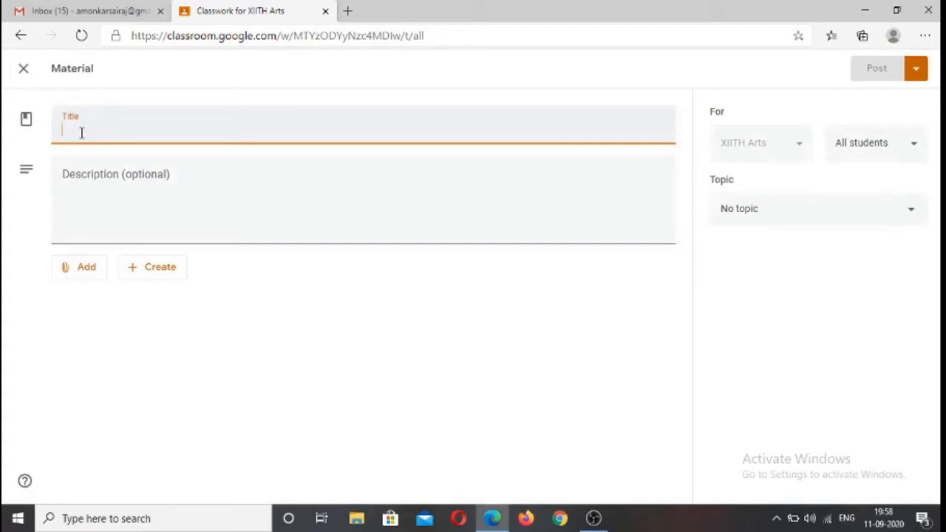
text(Introduction to the lesson)
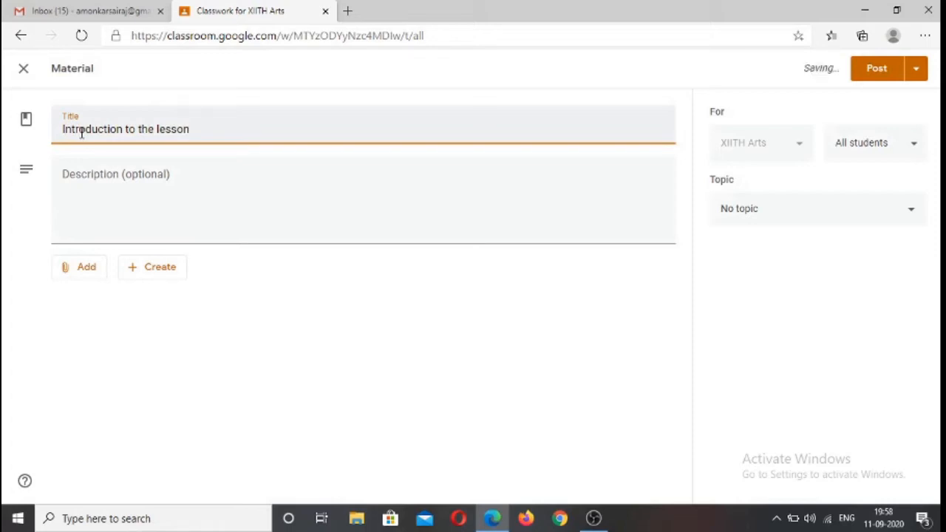
key(ctrl+shift+Left)
key(ctrl+shift+Left)
key(ctrl+shift+Left)
key(ctrl+shift+Left)
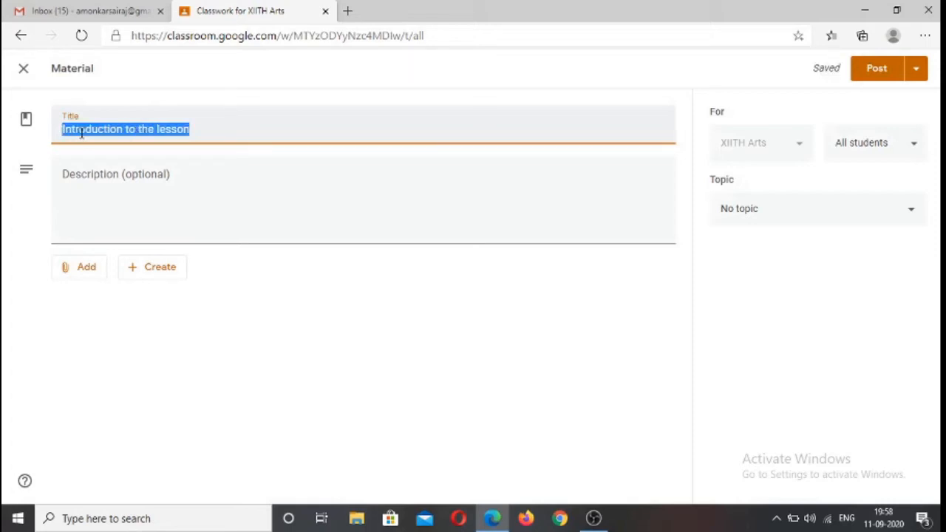
key(Left)
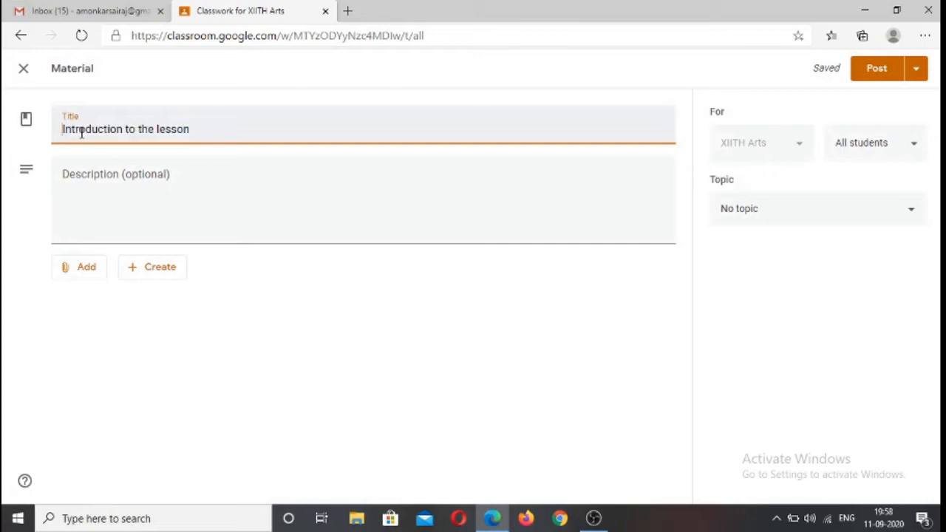
text(Brief)
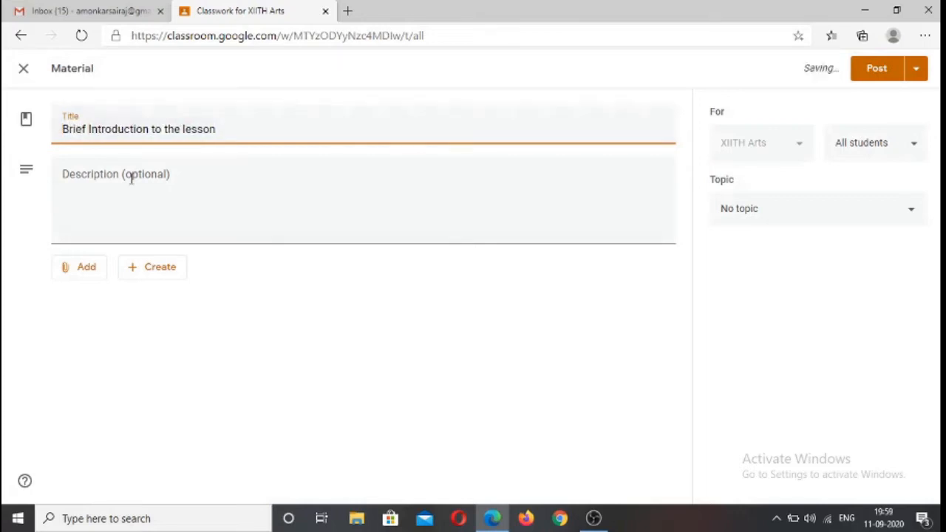
click(79, 174)
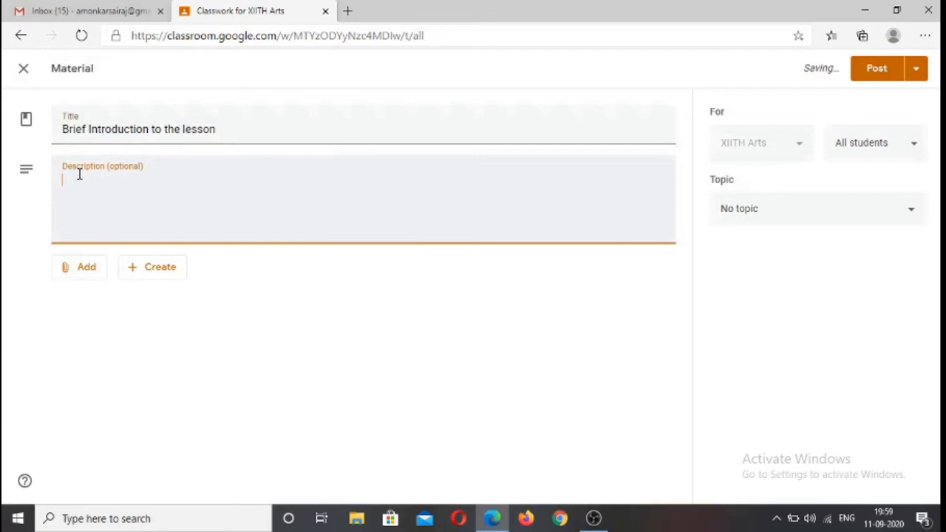
click(78, 268)
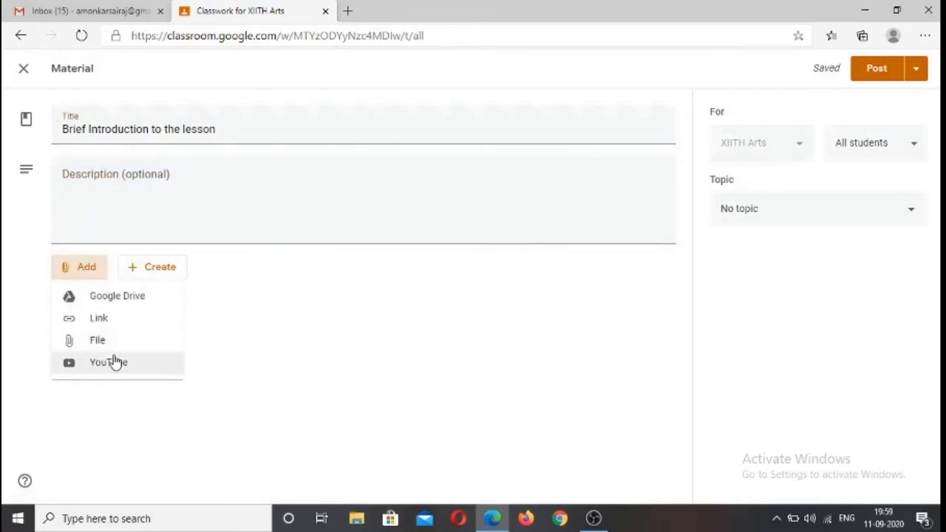
click(93, 345)
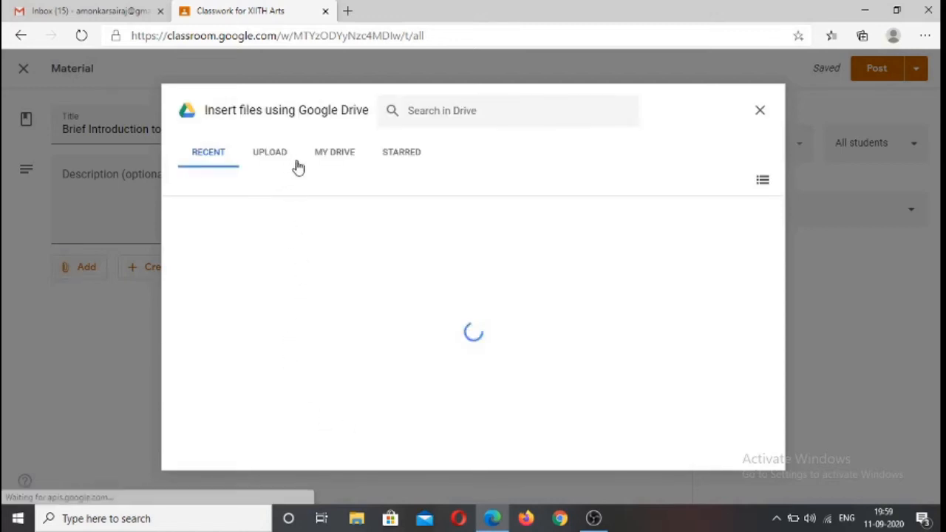
click(760, 111)
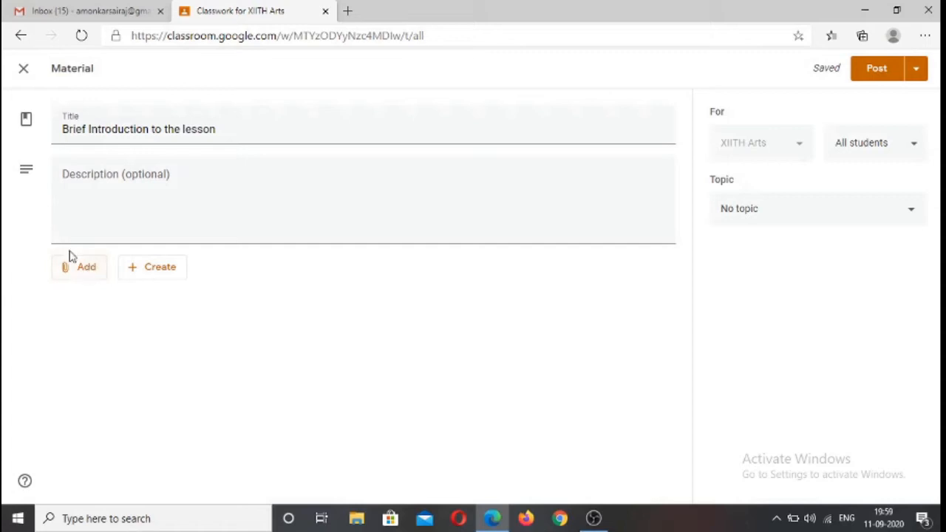
Upload the Word file "HTML 5 Document 1" from the desktop's ICT 2020 folder as the material's attachment
click(81, 271)
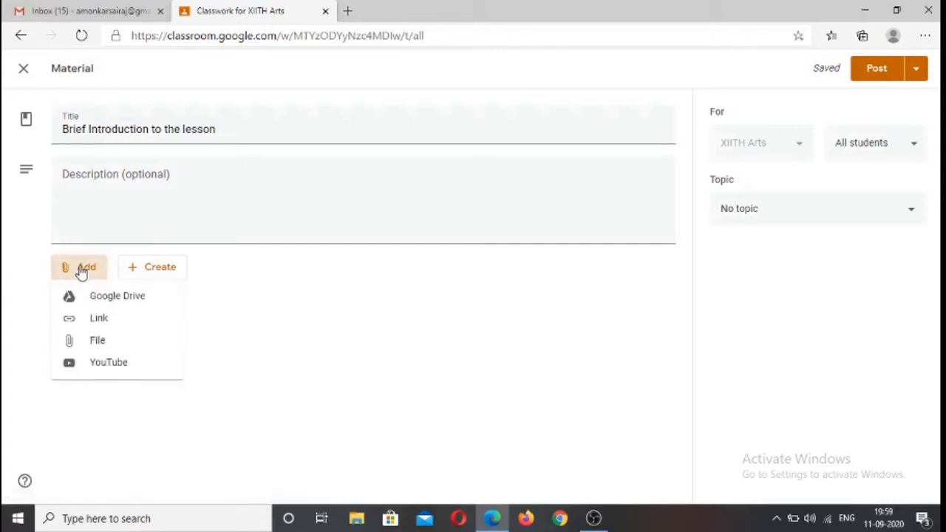
click(90, 340)
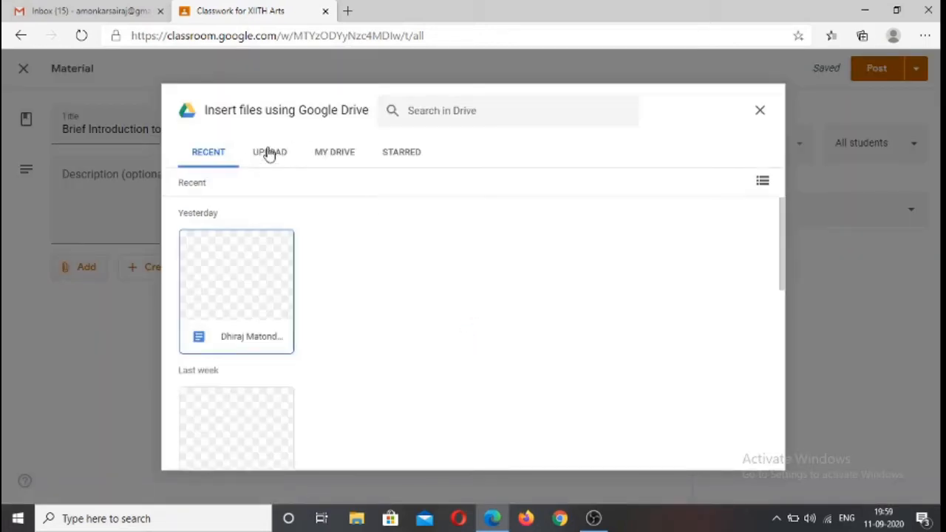
click(270, 151)
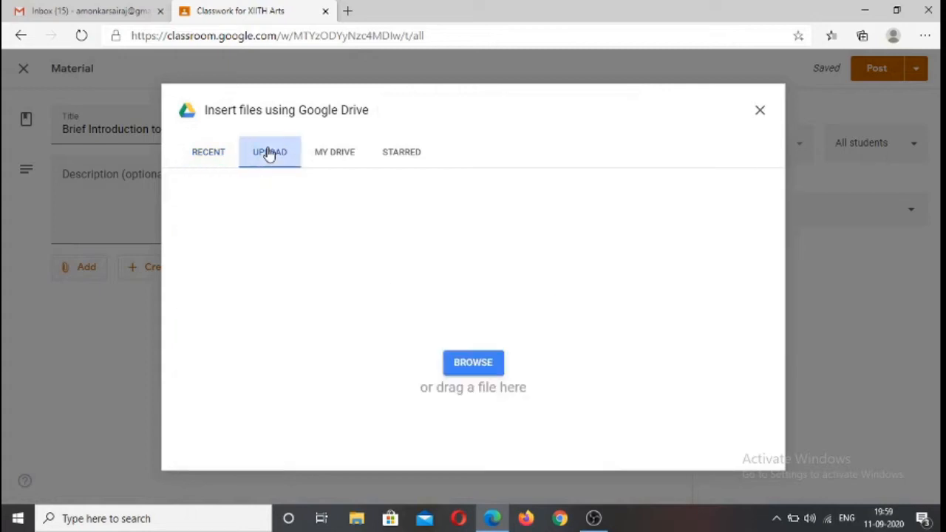
click(470, 364)
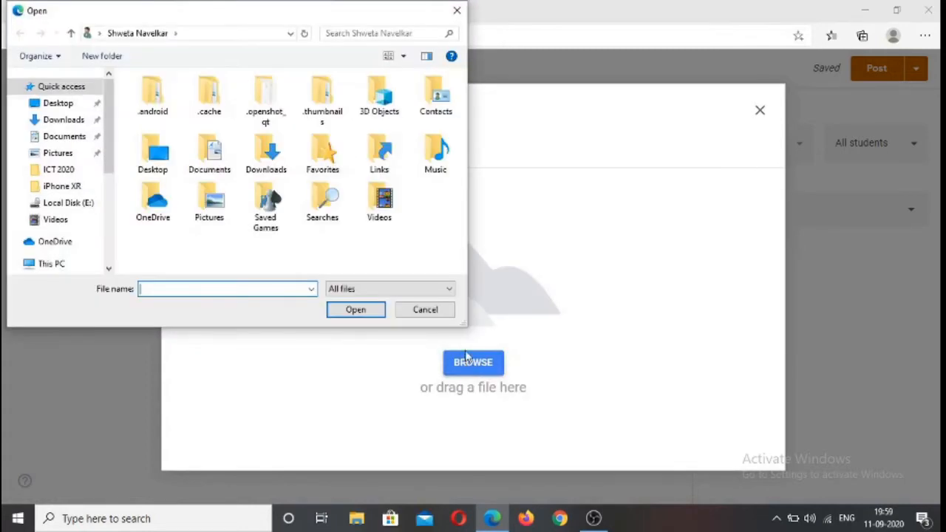
click(63, 104)
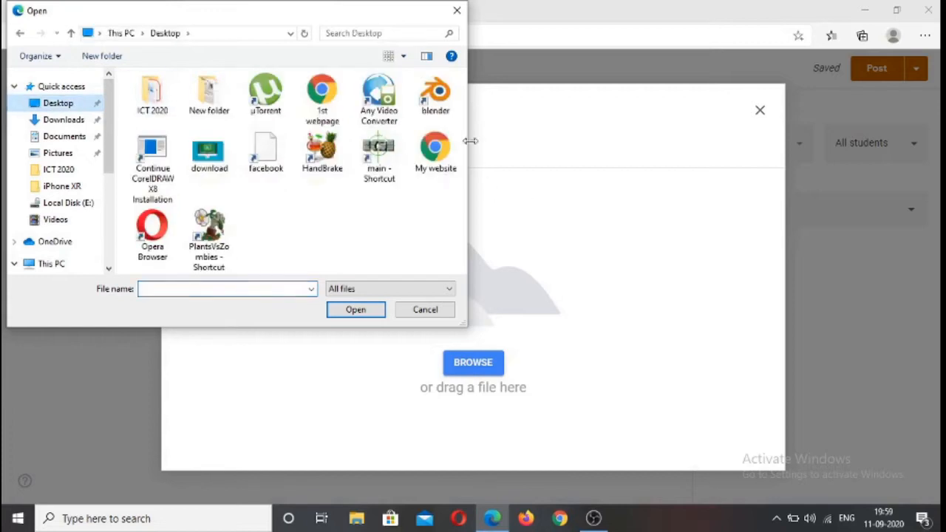
double_click(159, 98)
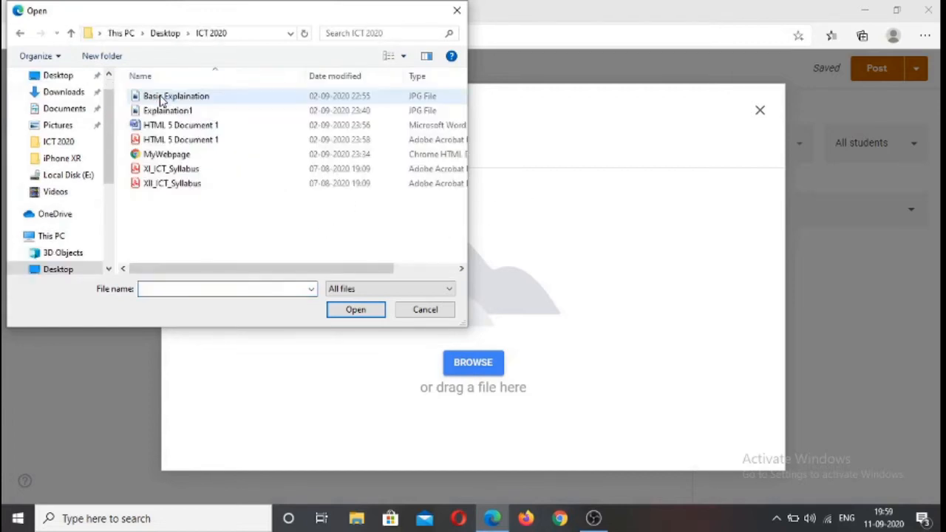
click(171, 127)
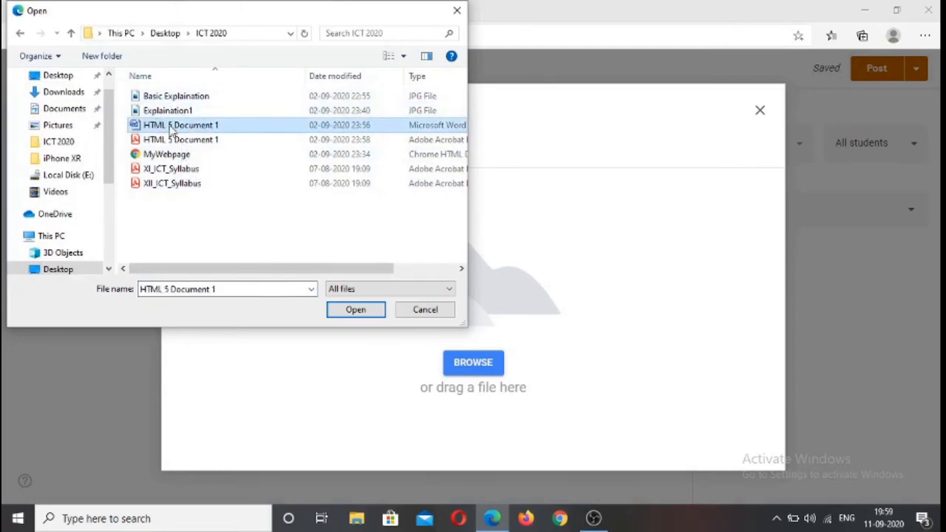
click(355, 310)
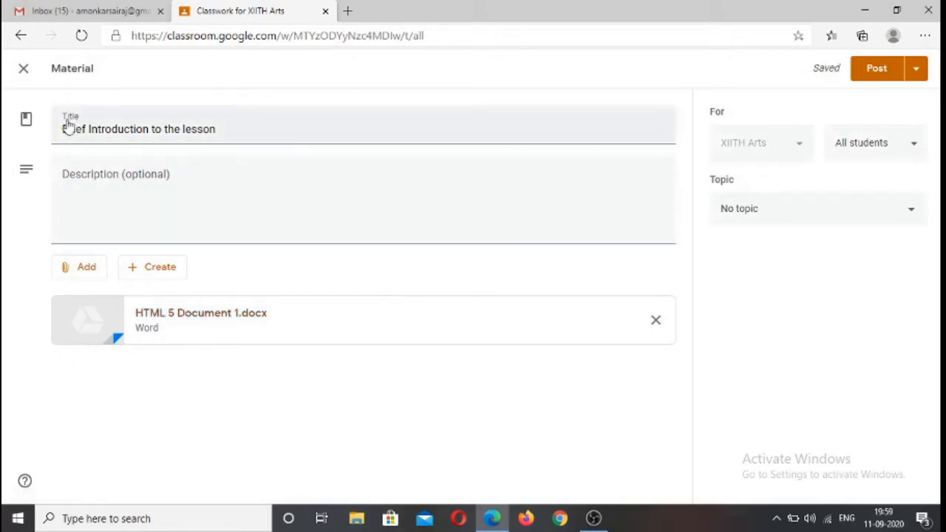
Keep the material addressed to all students and file it under the topic "Lesson #1: The Mango Tree"
click(231, 128)
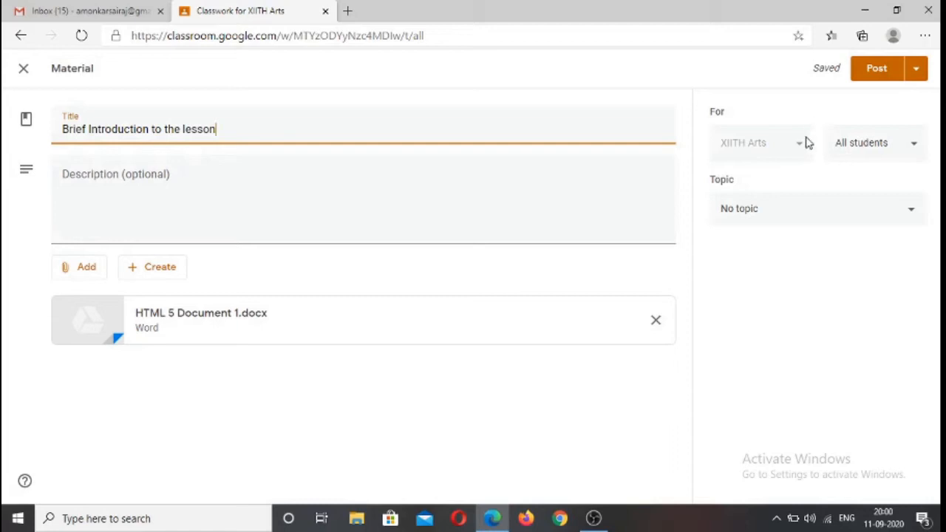
click(805, 144)
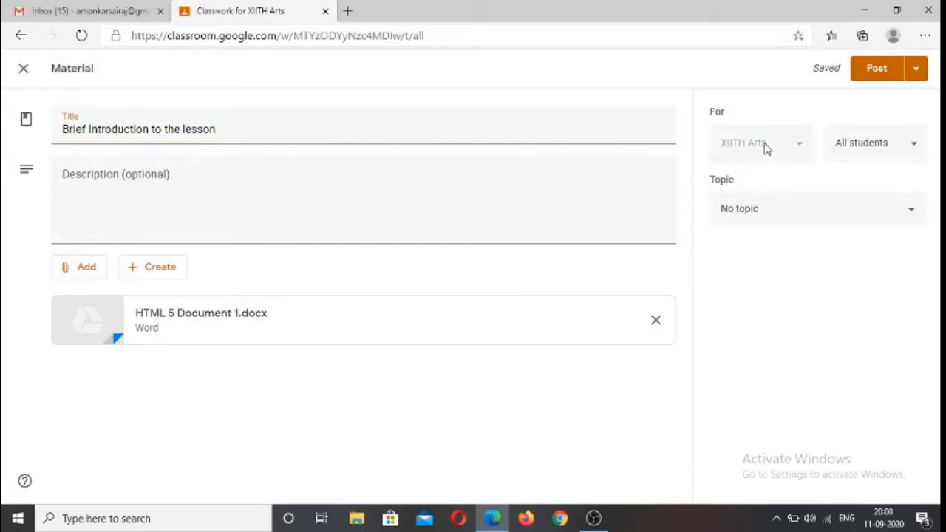
click(917, 148)
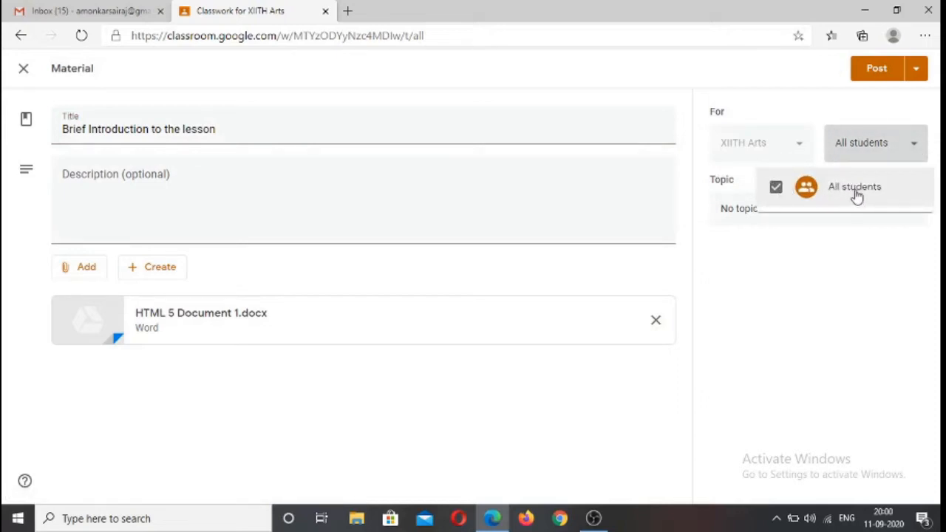
click(847, 251)
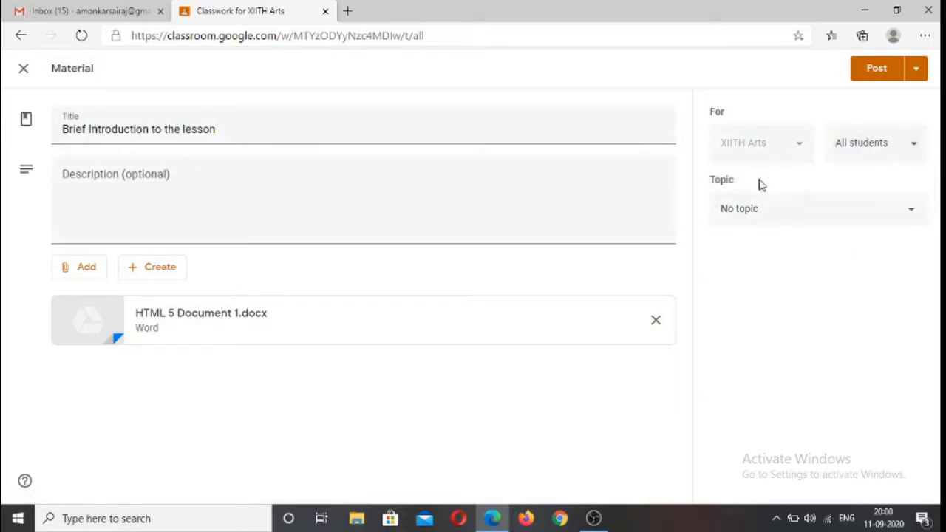
click(783, 211)
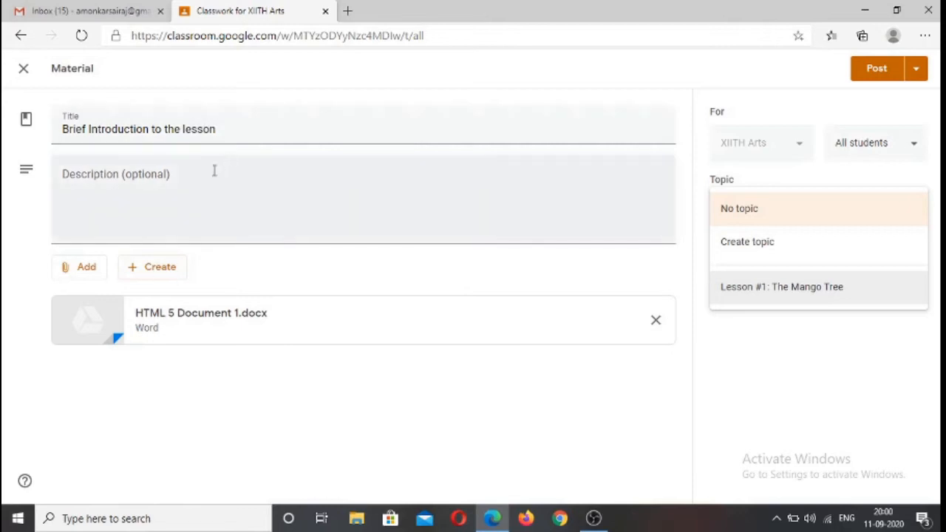
click(795, 289)
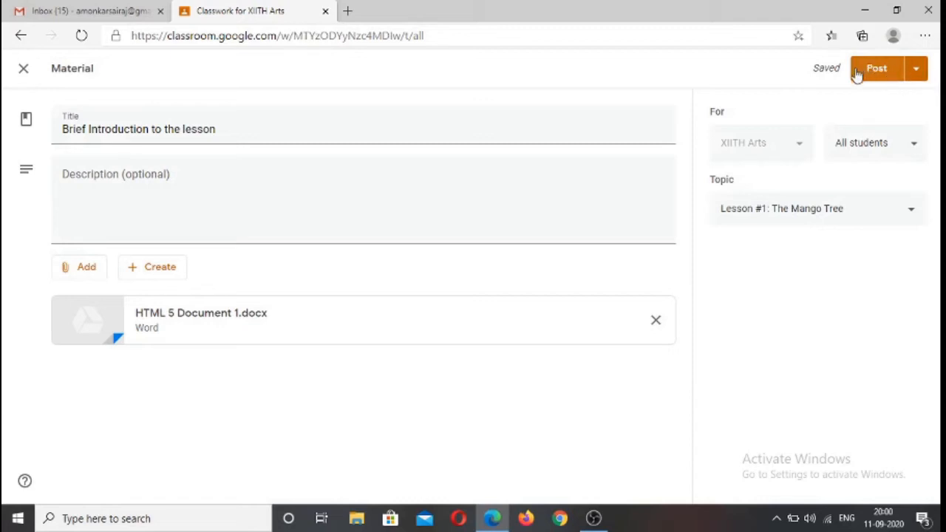
click(919, 71)
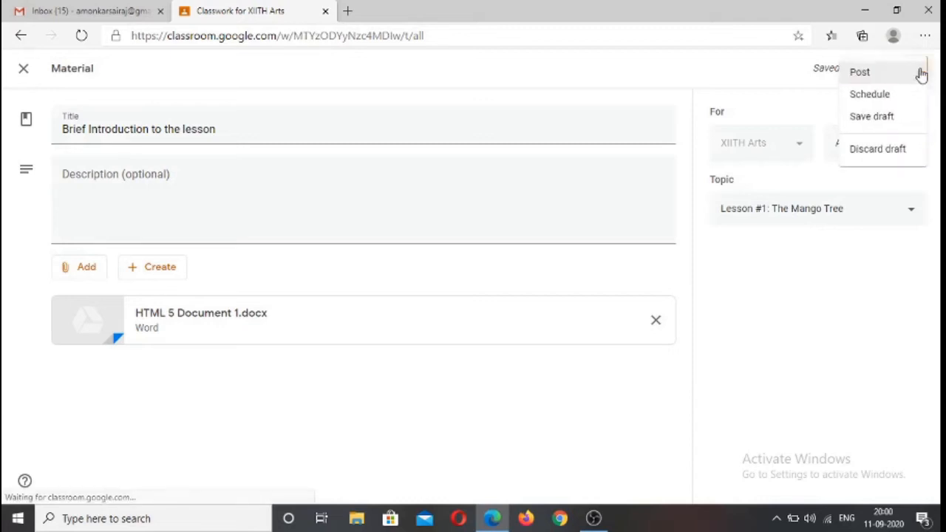
click(895, 96)
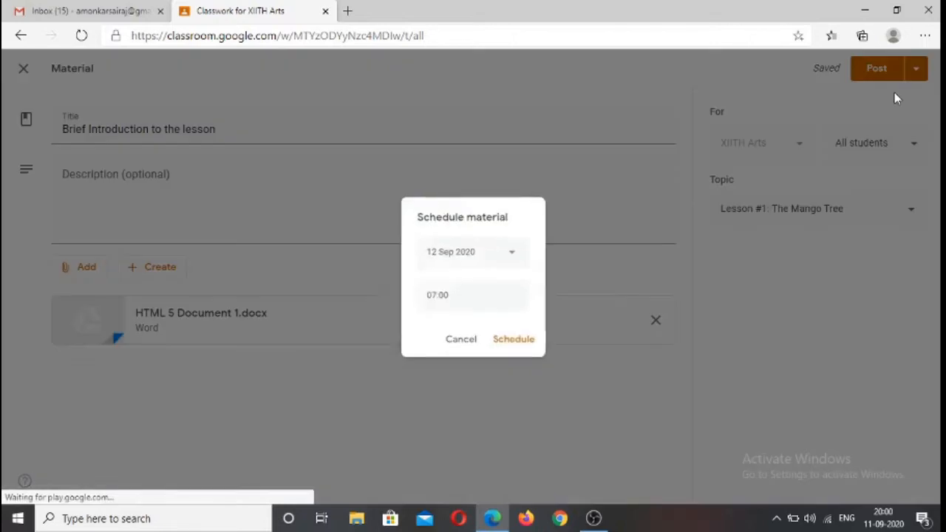
click(509, 255)
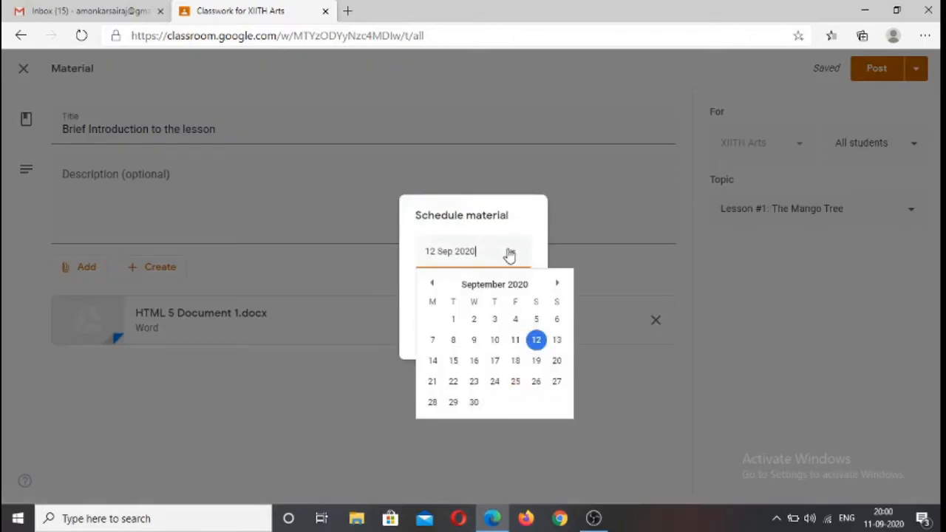
click(537, 342)
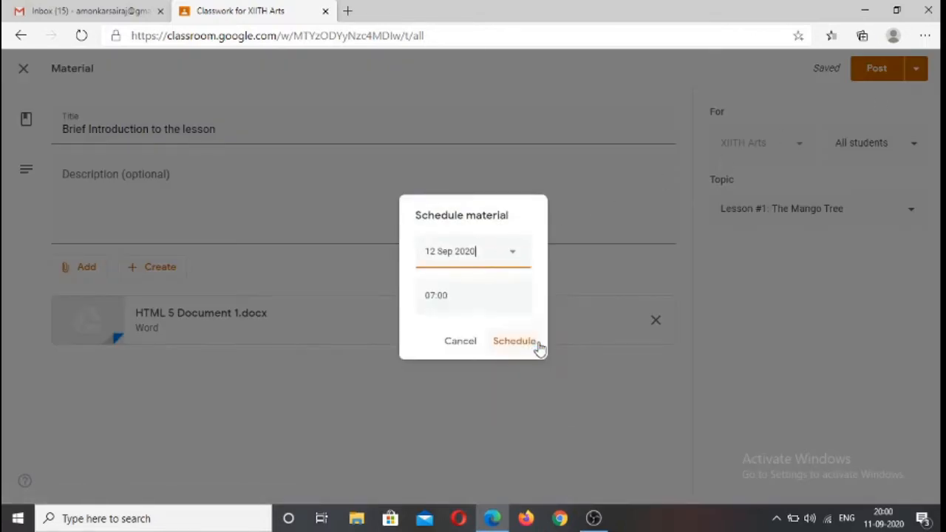
click(434, 297)
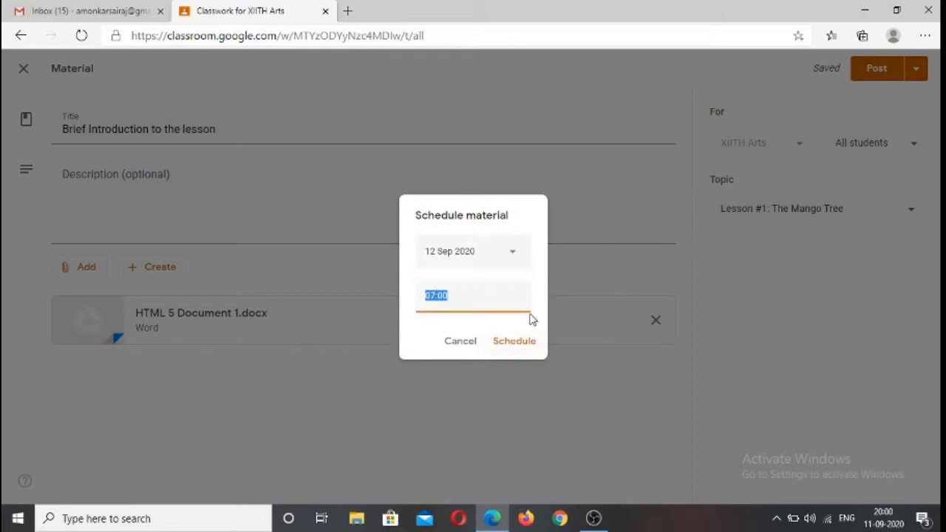
click(459, 348)
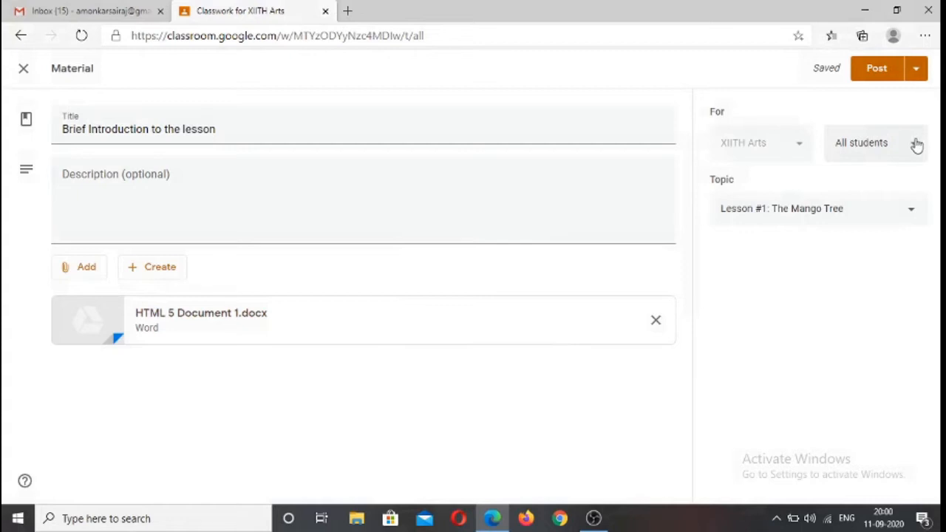
Post the material immediately and review it in the classwork list and the class stream
click(874, 67)
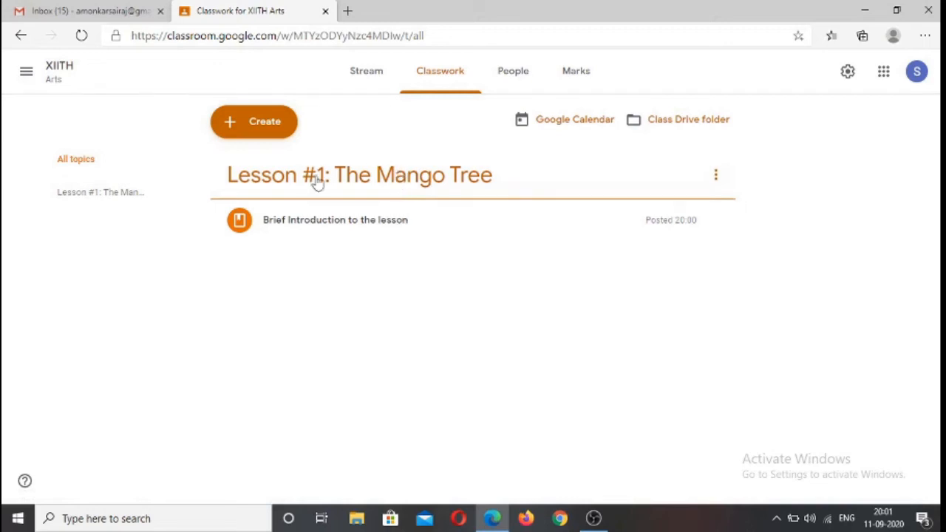
click(325, 227)
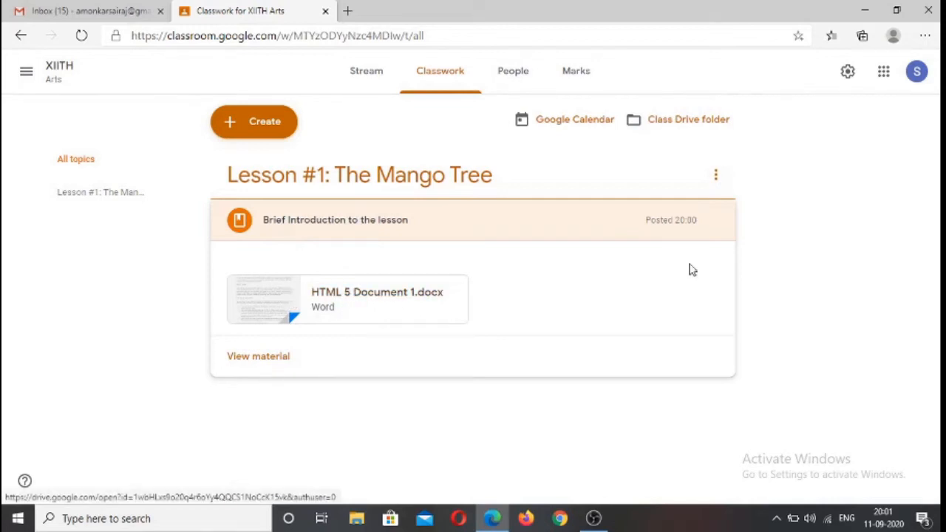
click(362, 78)
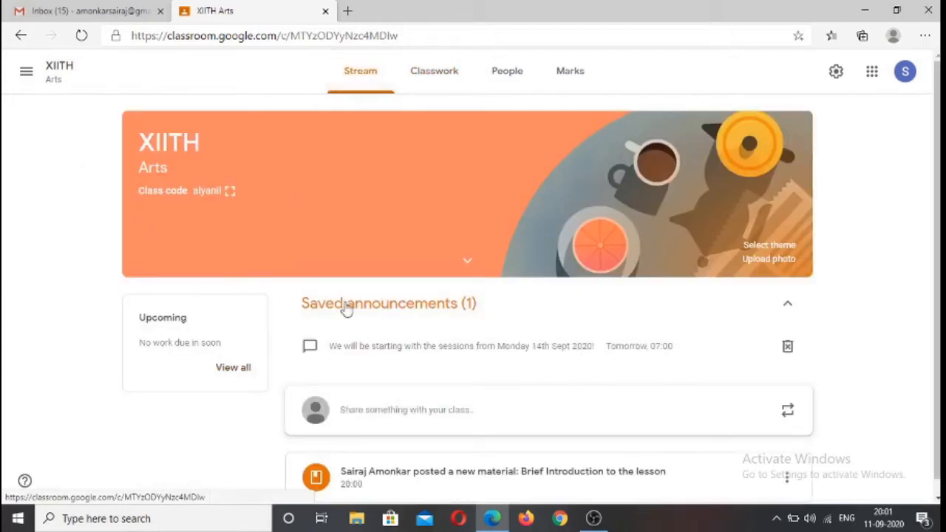
scroll(476, 302, down, 1)
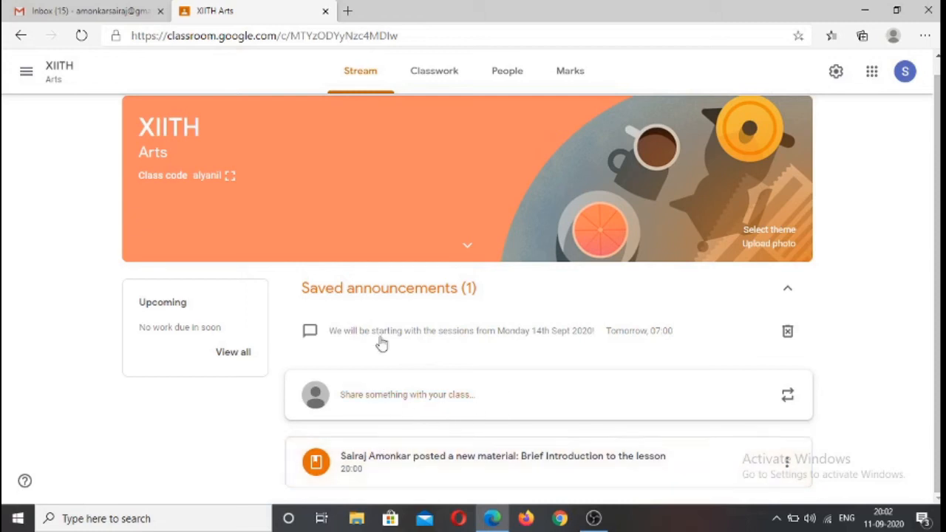
scroll(353, 177, up, 1)
scroll(368, 278, down, 1)
Start a new classwork assignment titled "Read the following passage and identify the nouns"
click(437, 71)
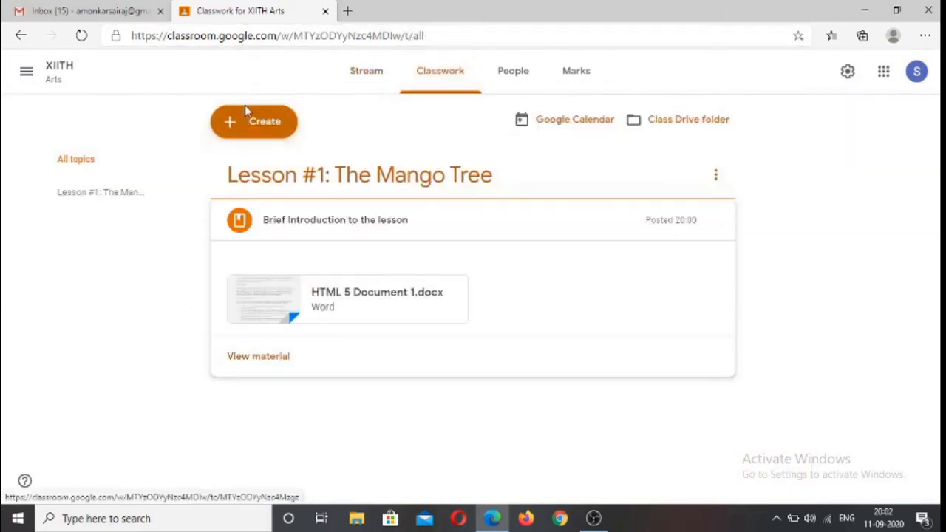
click(234, 130)
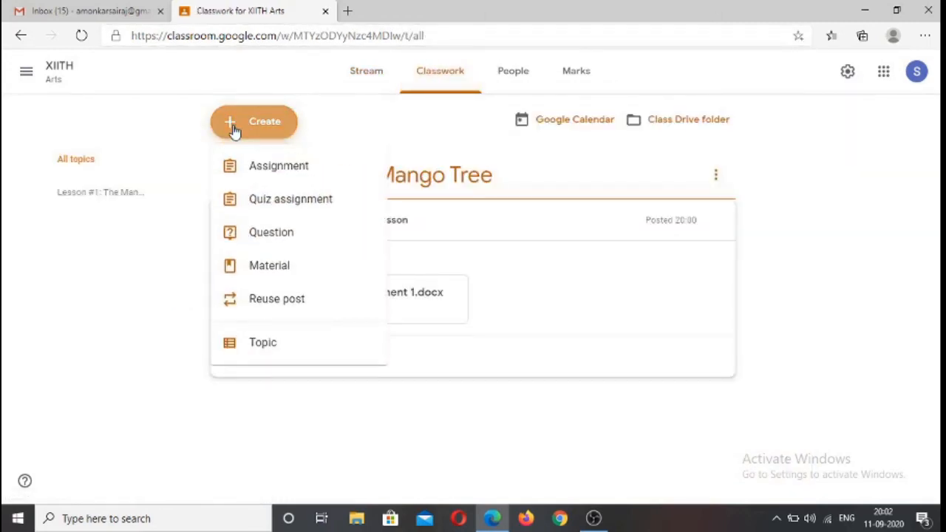
click(264, 168)
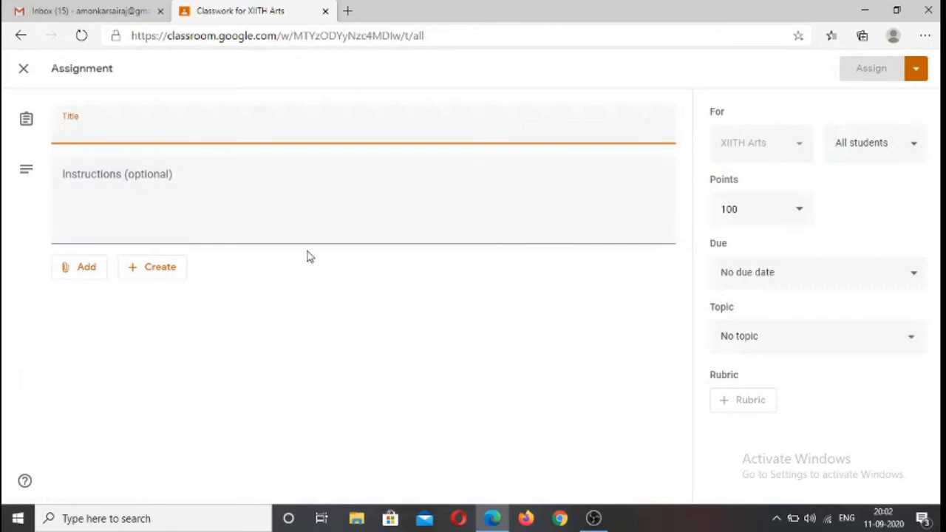
text(R)
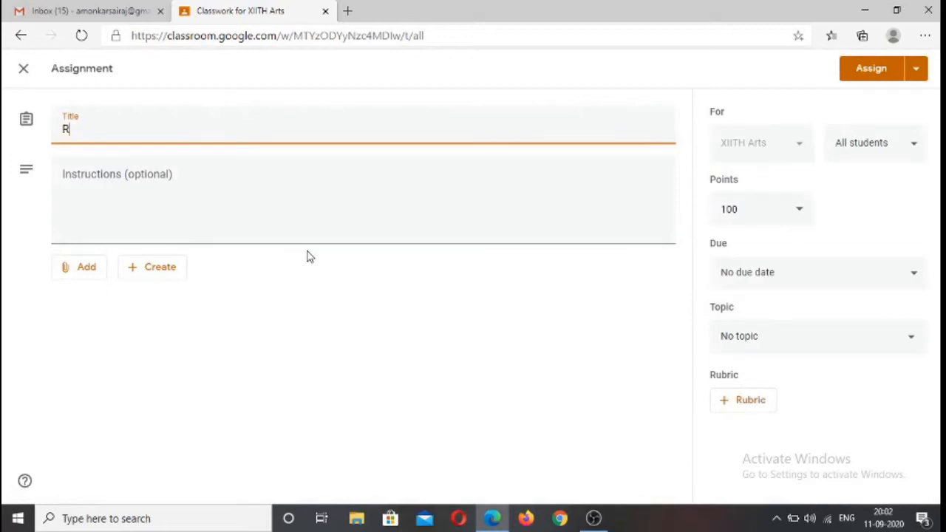
text(ead the )
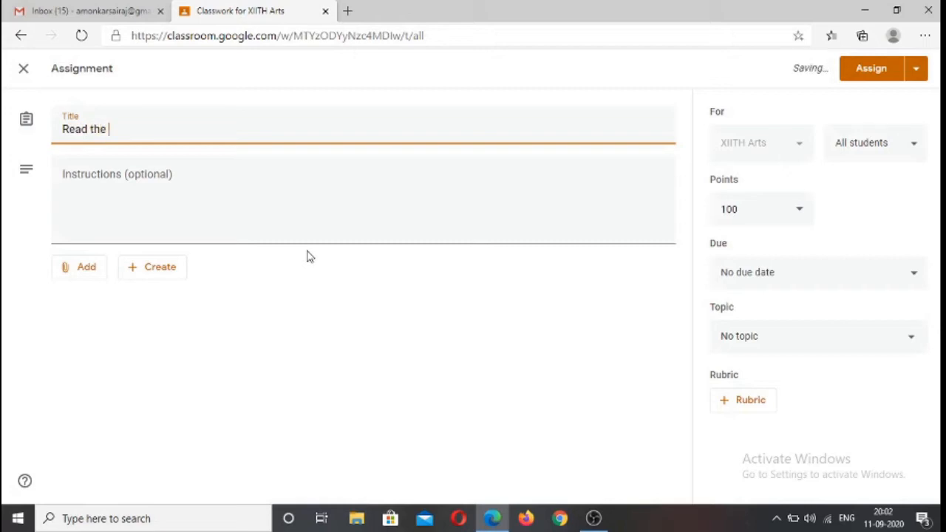
text(f)
text(ollwoing)
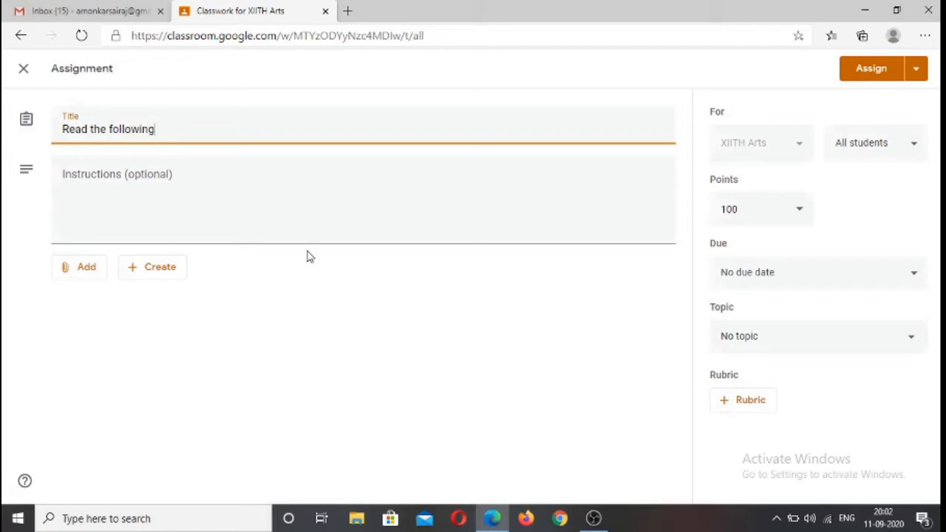
text( passage and)
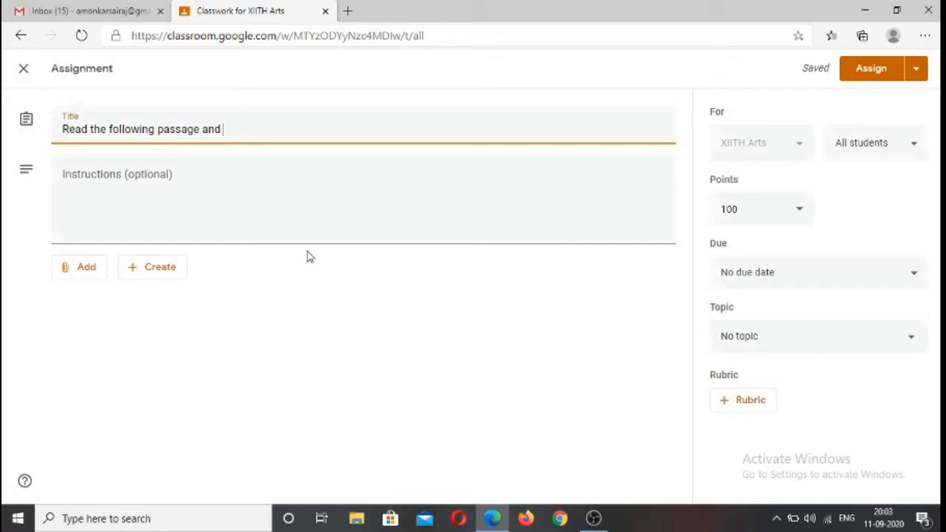
text( identify)
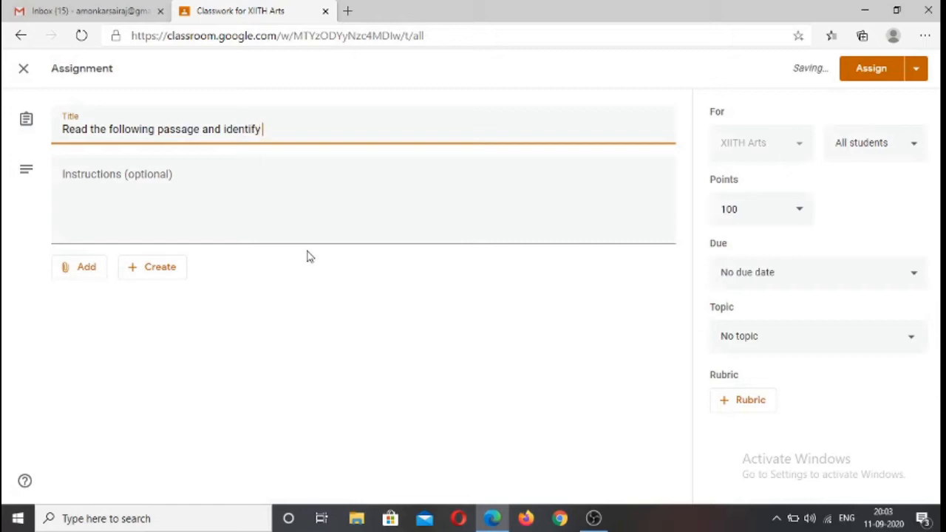
text( the nouns)
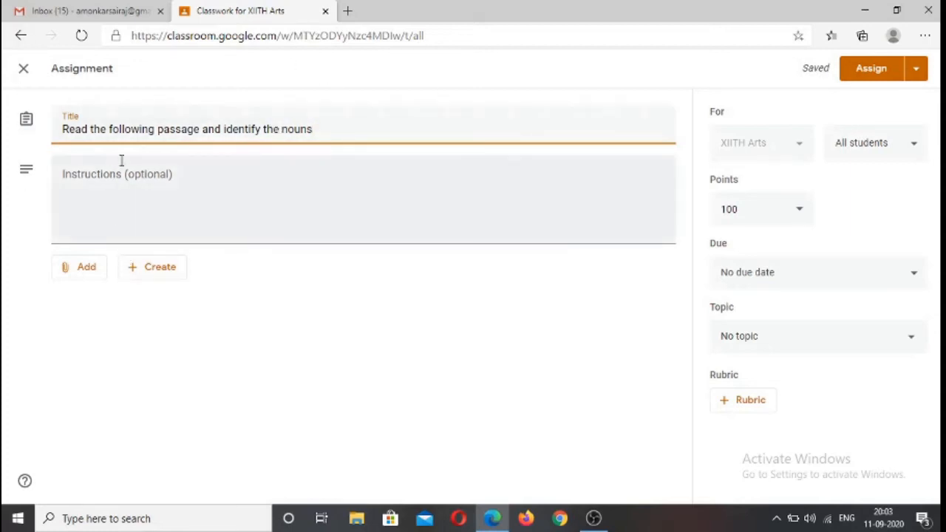
Enter the assignment instructions "Highlight atleast 10 nouns from the passage"
click(105, 182)
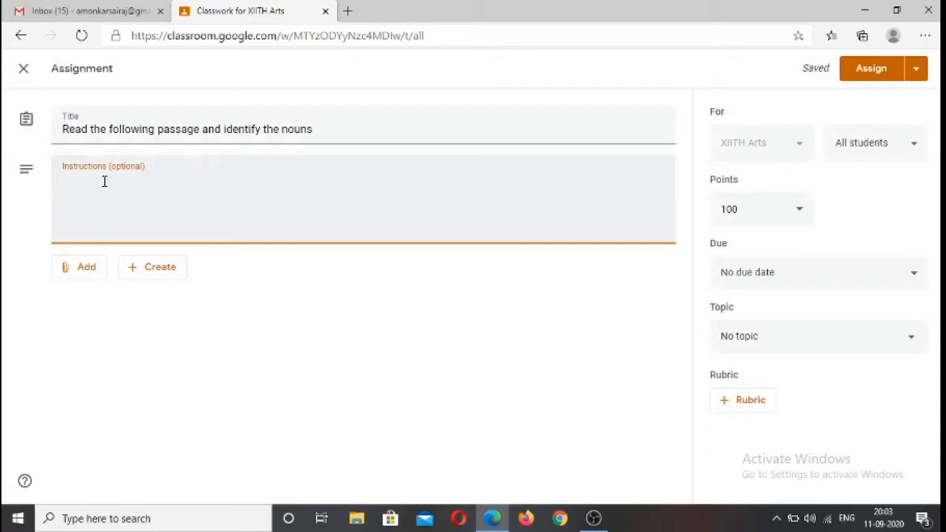
text(Hi)
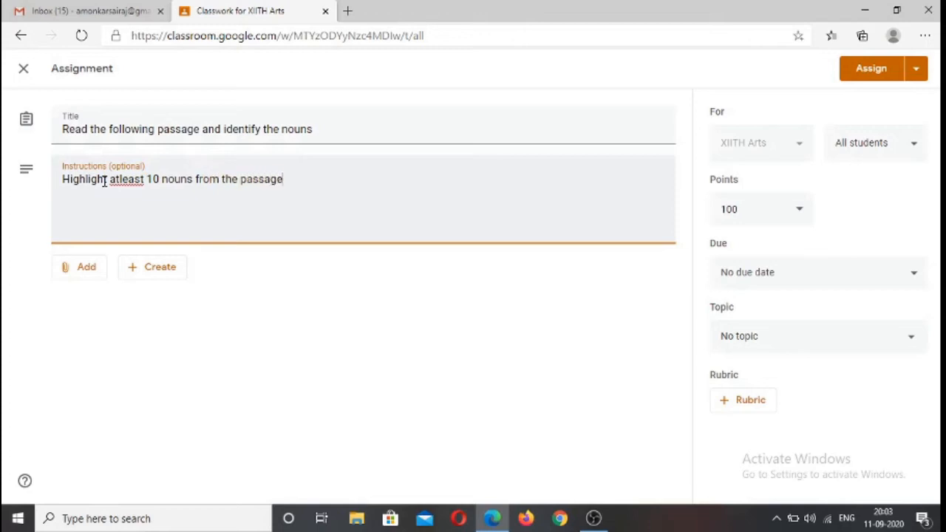
End the instructions with "..." and attach "HTML 5 Document 1.docx" from the recent Google Drive files, dismissing the sharing notice
text(...)
click(81, 269)
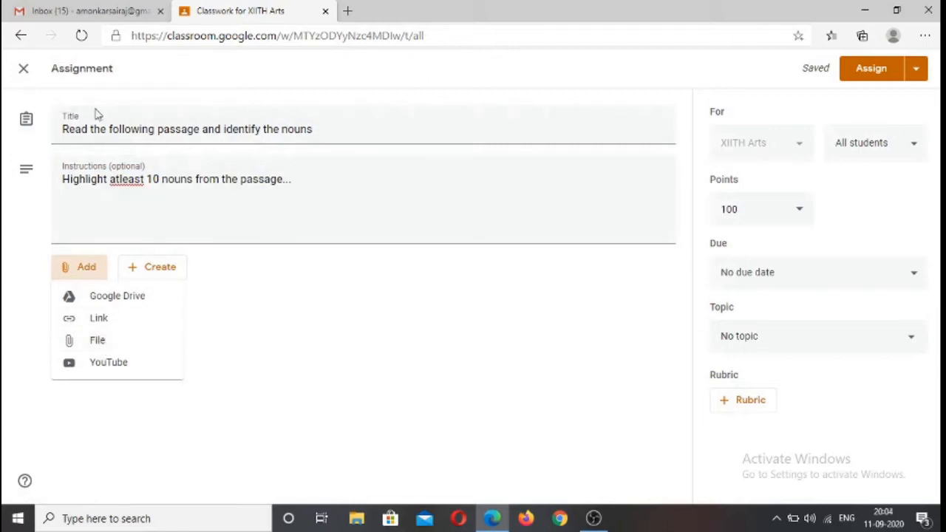
click(100, 343)
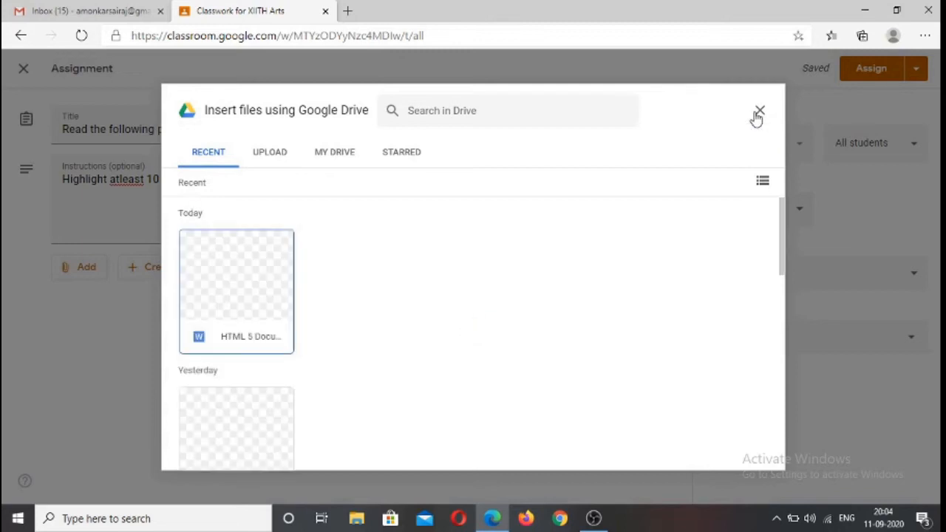
click(234, 272)
click(748, 454)
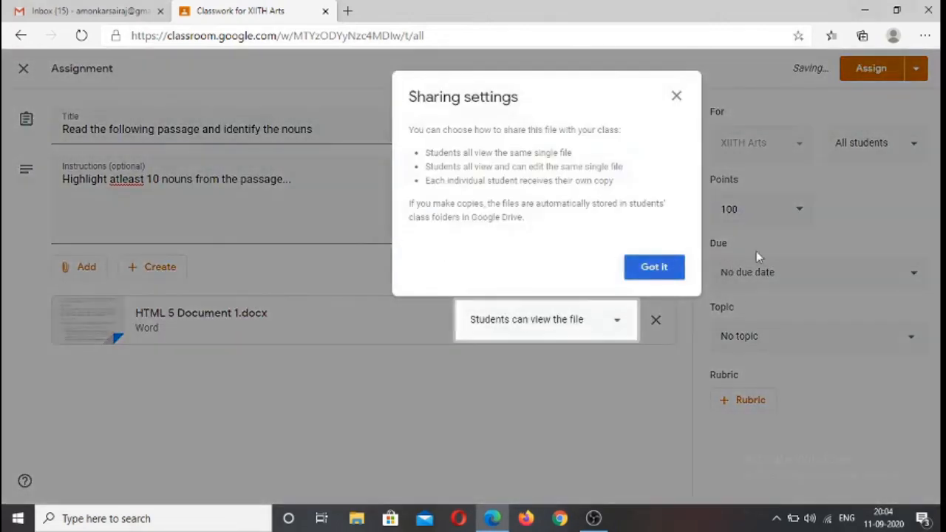
click(660, 273)
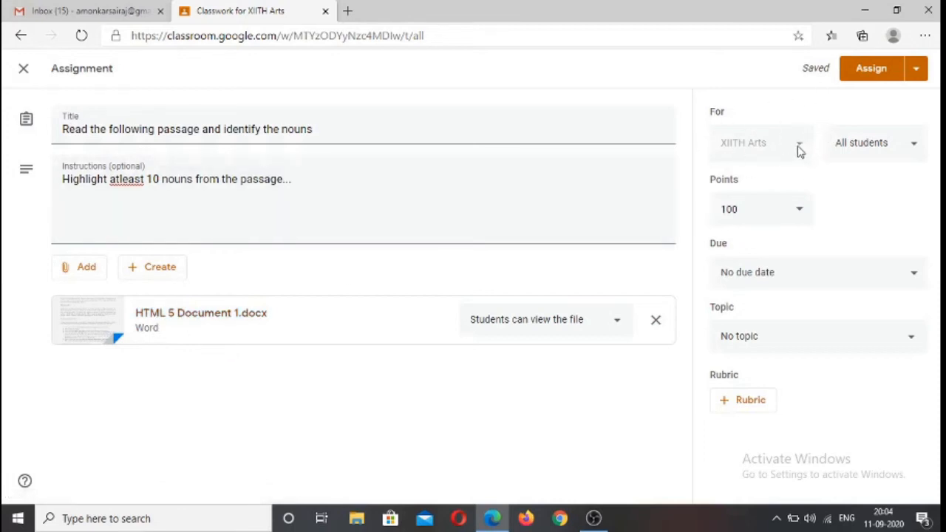
Keep the assignment addressed to all students and set its points to 20
click(906, 148)
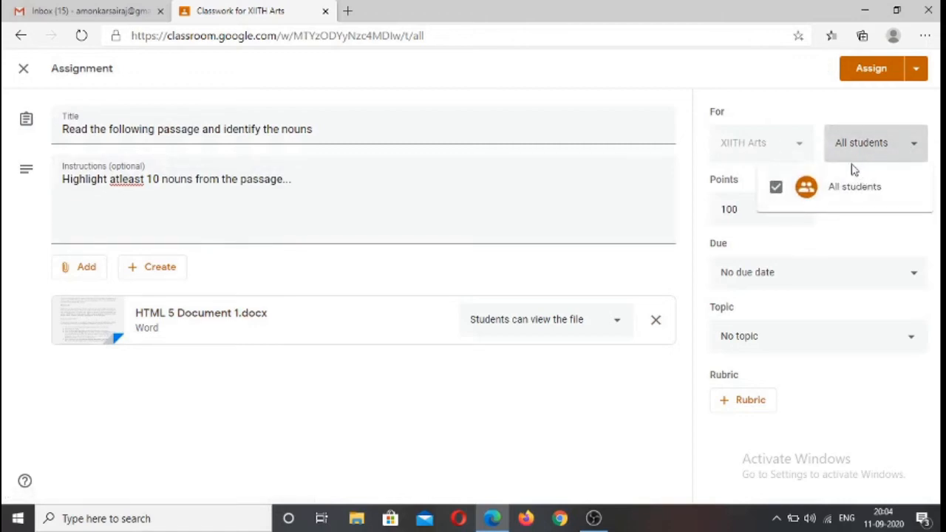
click(802, 109)
click(773, 214)
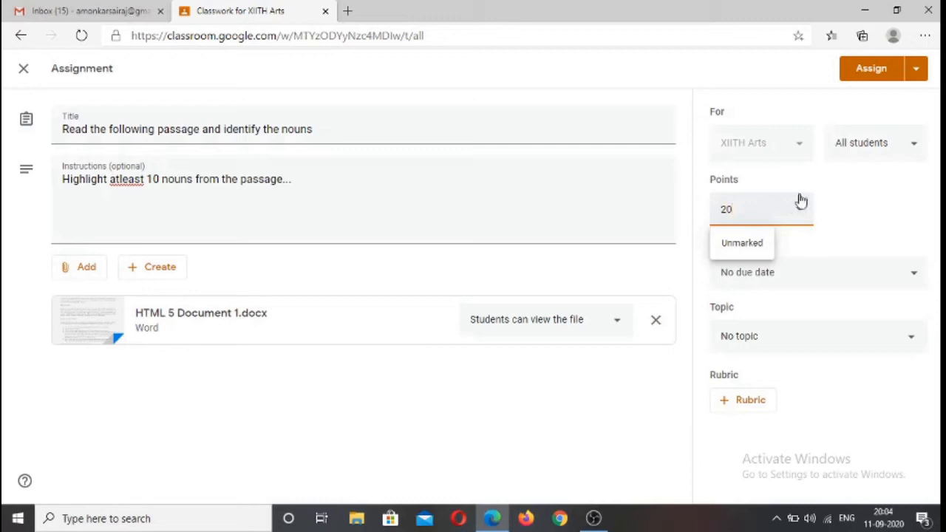
click(859, 206)
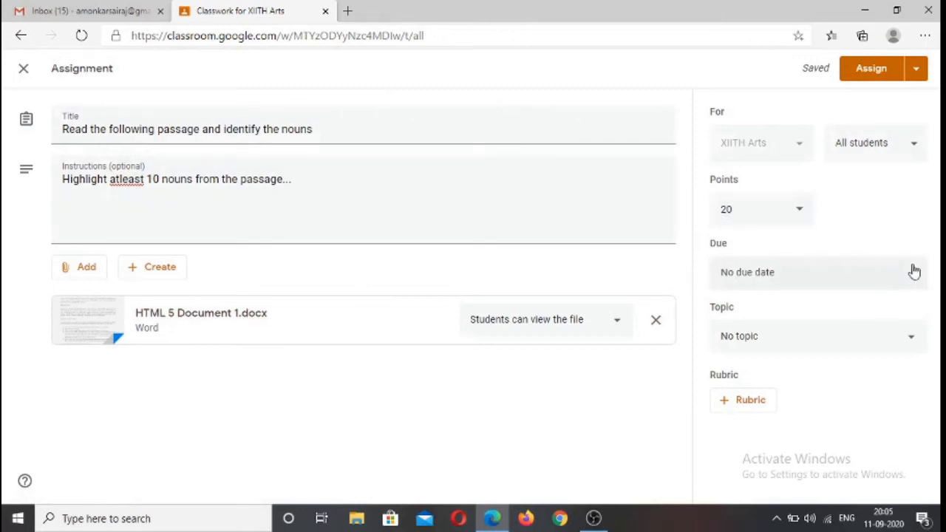
Set the assignment's due date to 20 Sep 2020 and leave out a due time
click(858, 273)
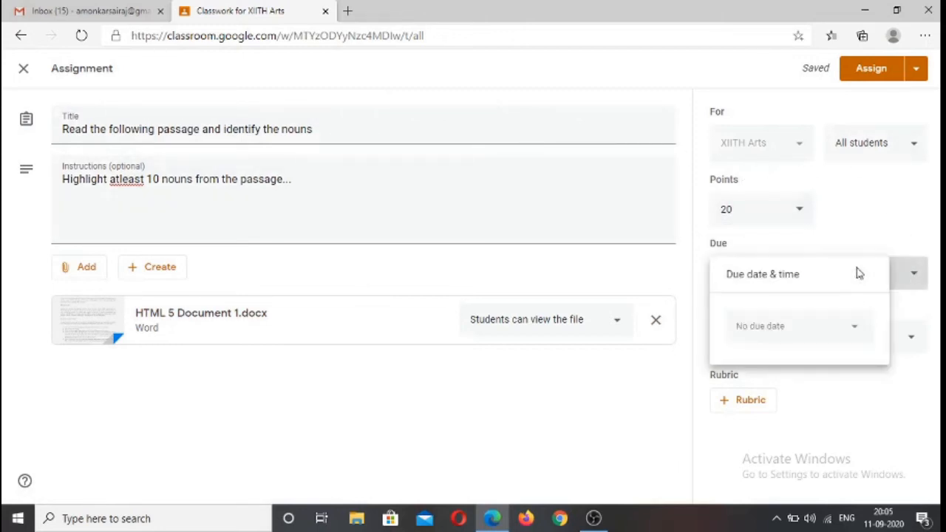
click(856, 334)
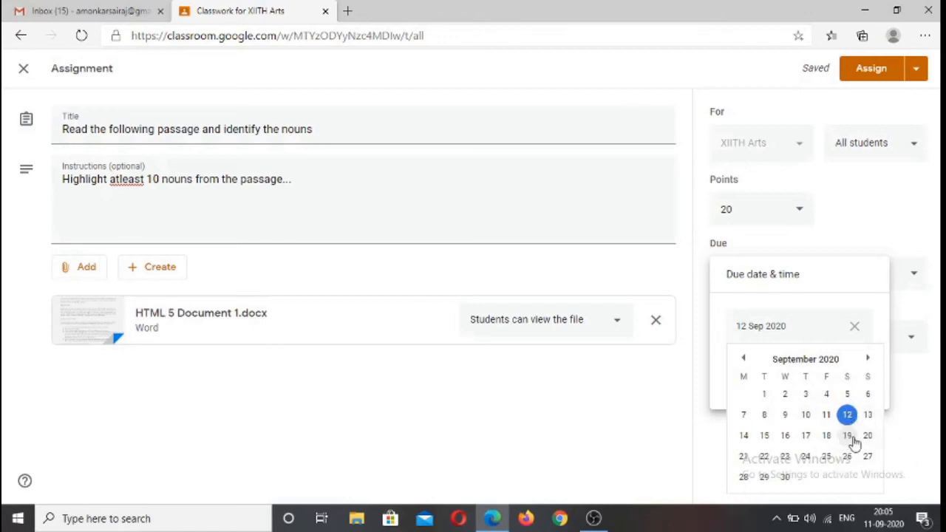
click(868, 436)
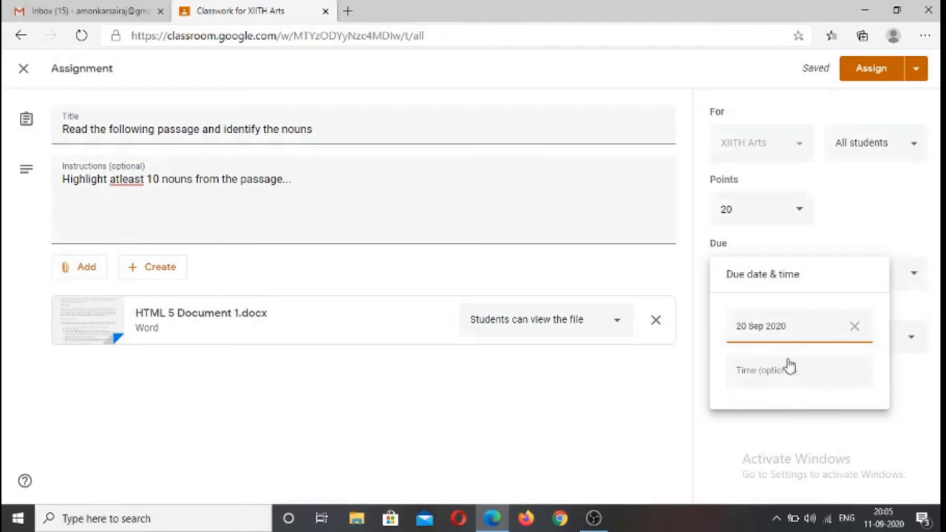
click(752, 376)
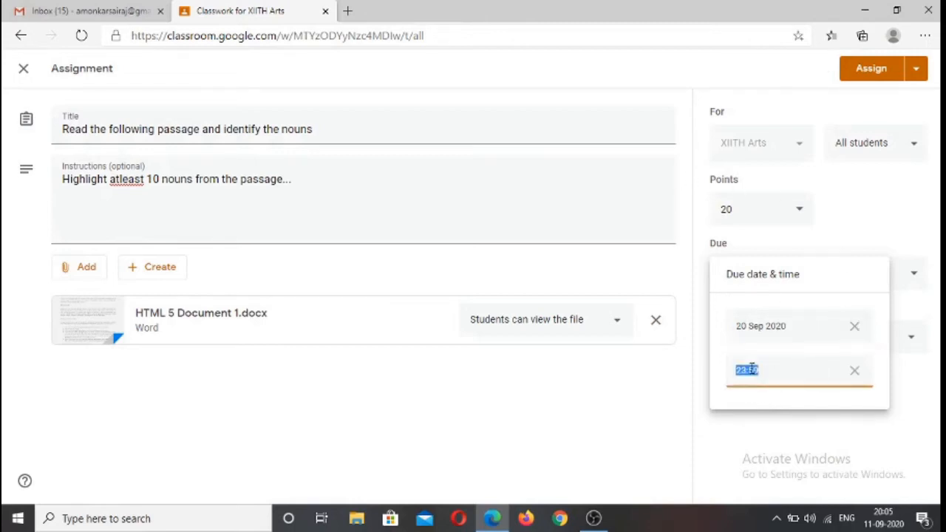
click(858, 374)
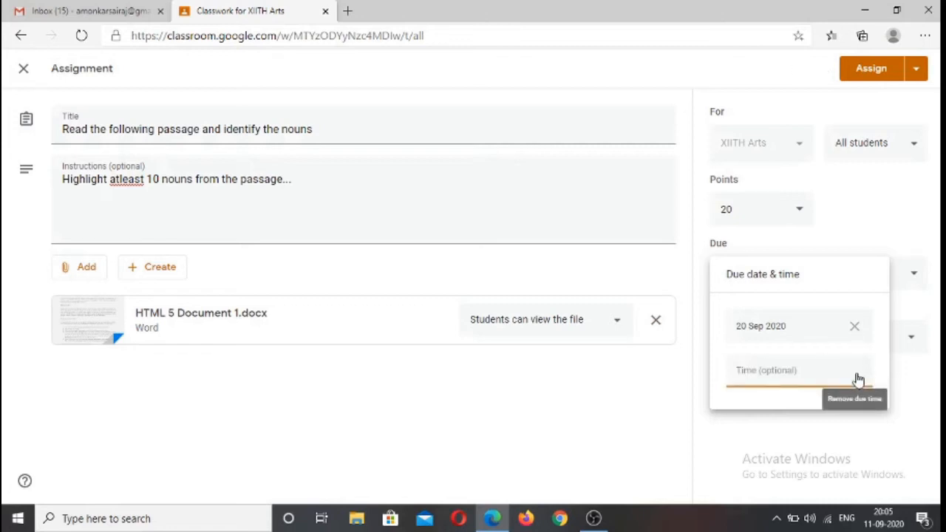
click(700, 379)
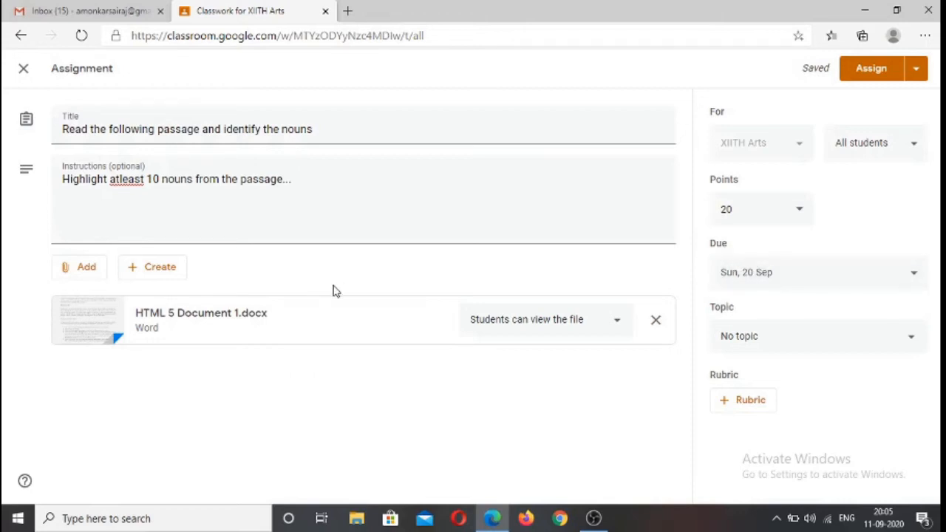
File the assignment under the topic "Lesson #1: The Mango Tree" and start creating a new rubric for it
click(901, 342)
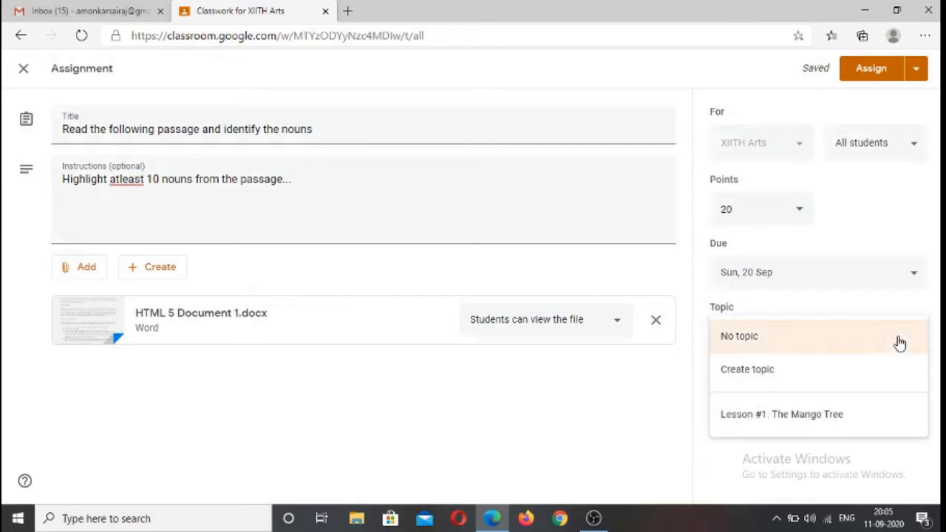
click(794, 419)
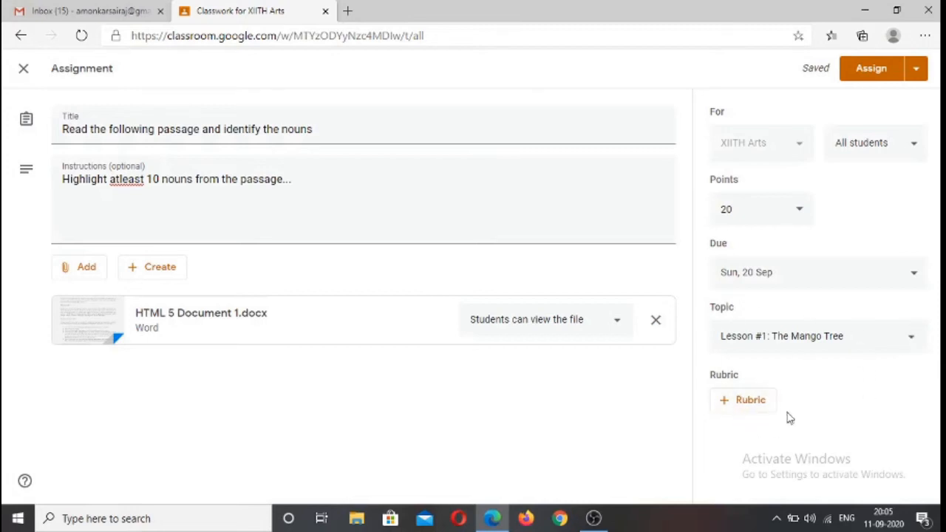
click(748, 405)
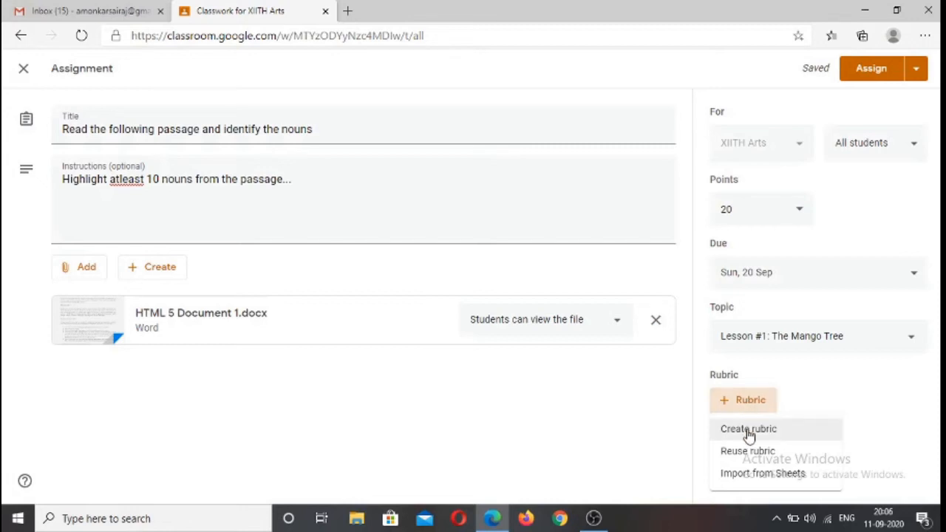
click(749, 430)
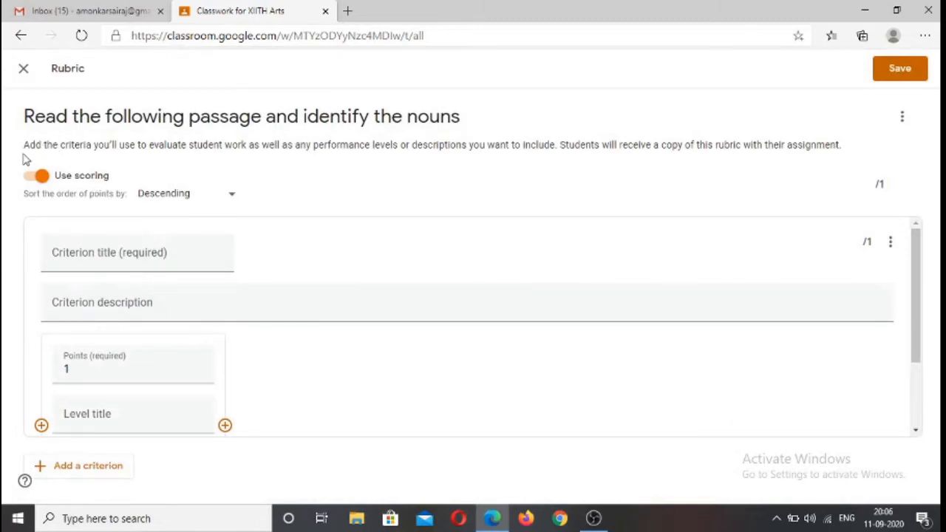
Turn the rubric's scoring off, look over the criterion fields, and turn scoring back on
click(32, 181)
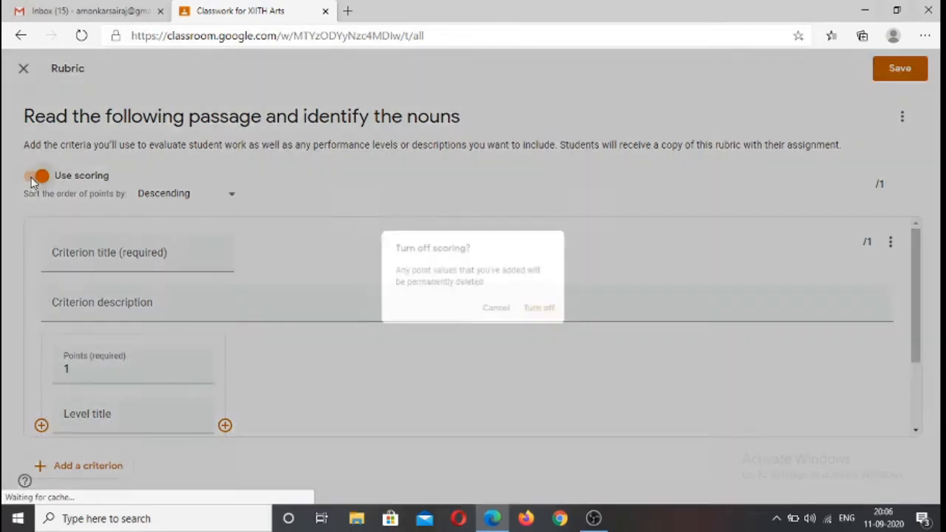
click(559, 314)
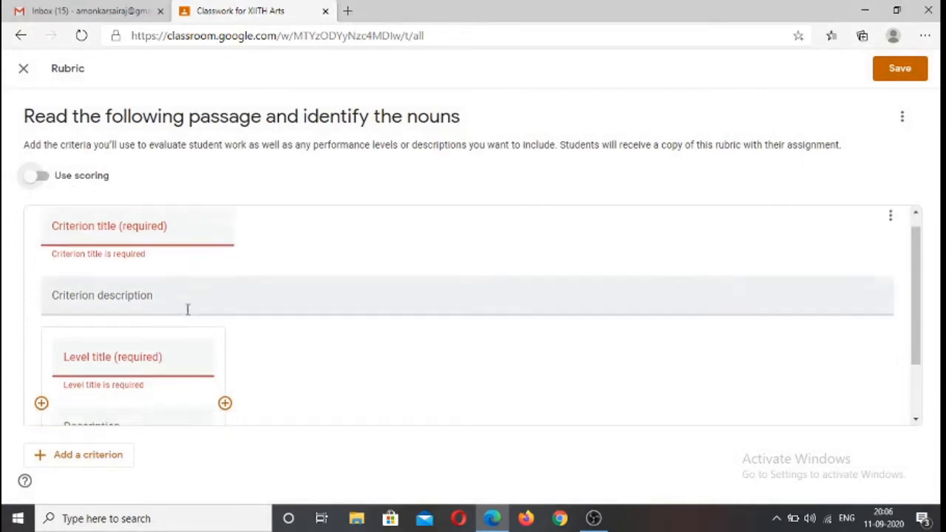
scroll(186, 309, down, 1)
scroll(185, 307, up, 1)
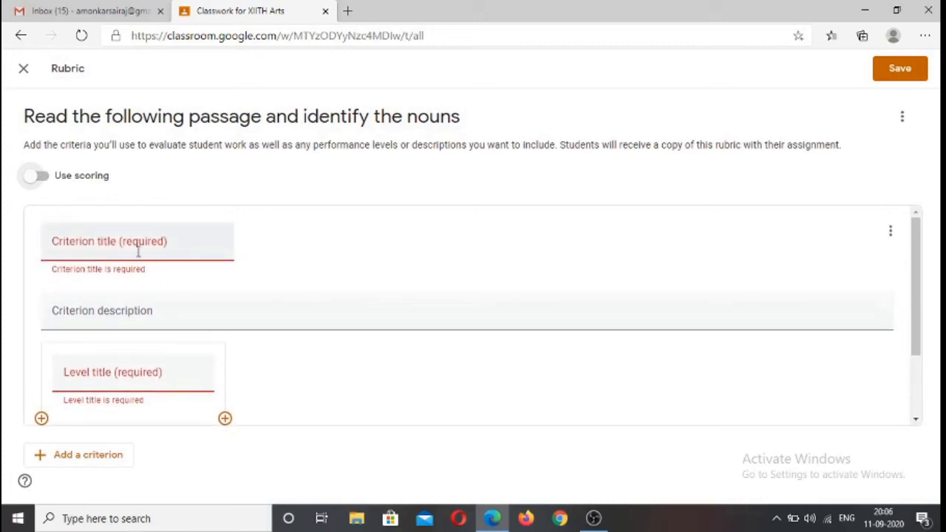
click(37, 175)
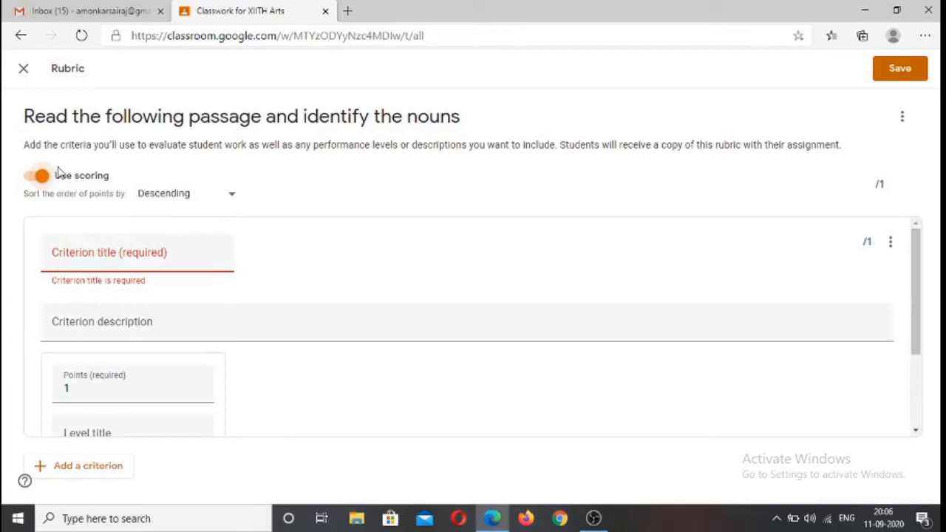
Title the first rubric criterion "Grammar" and give it the description "Nouns"
click(119, 259)
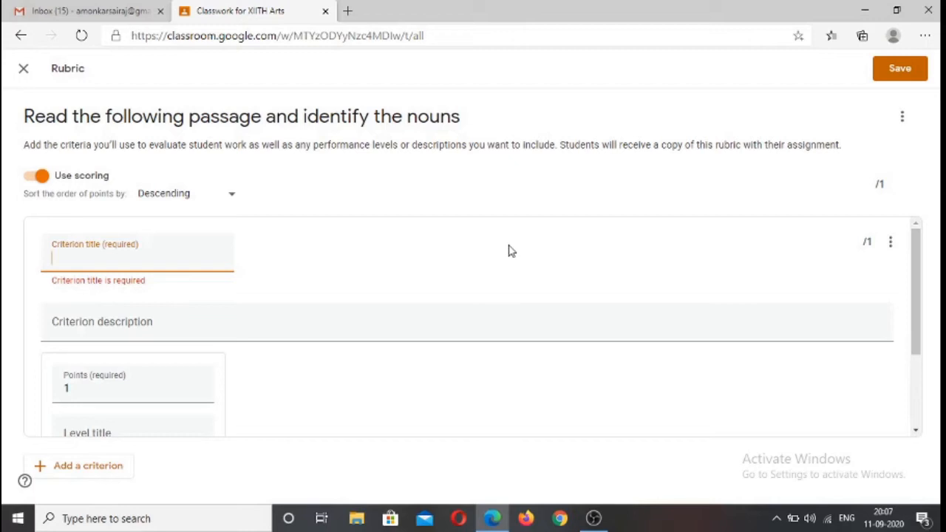
text(Grammar)
scroll(116, 372, down, 1)
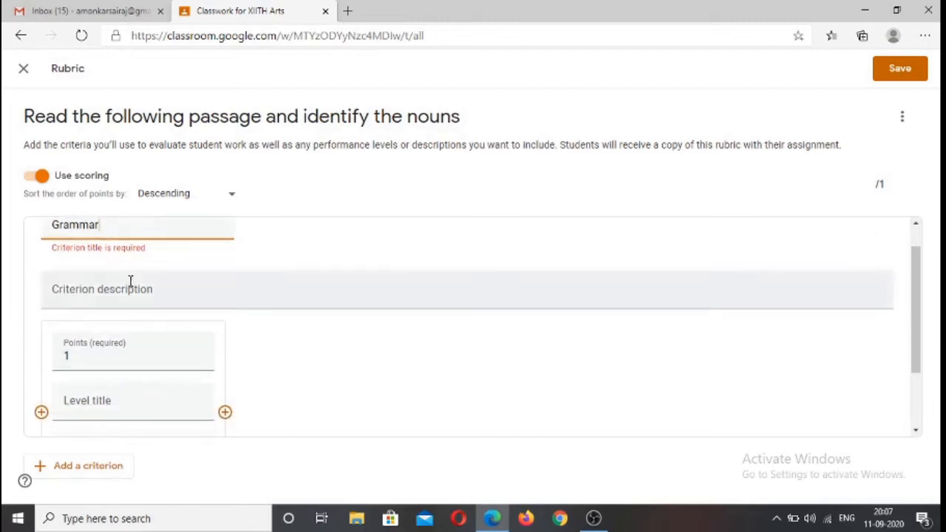
click(91, 295)
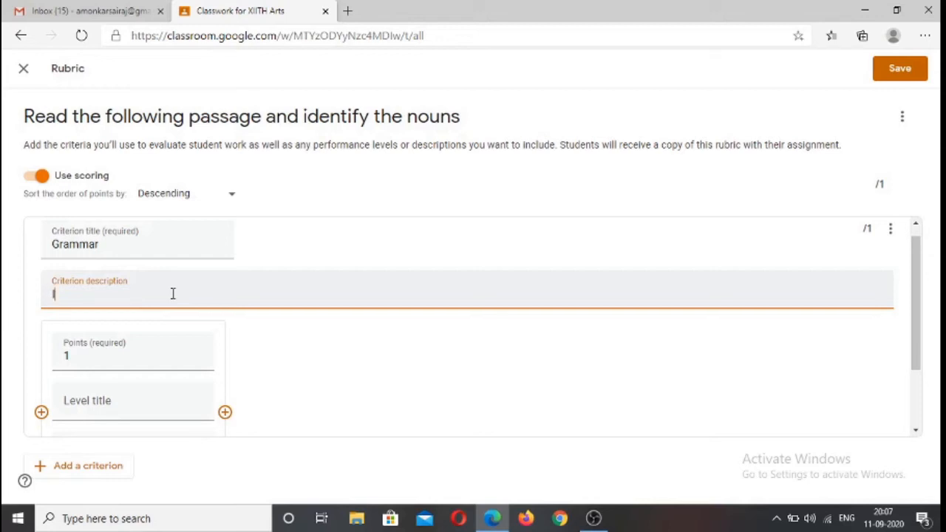
key(BackSpace)
key(BackSpace)
text(Nouns)
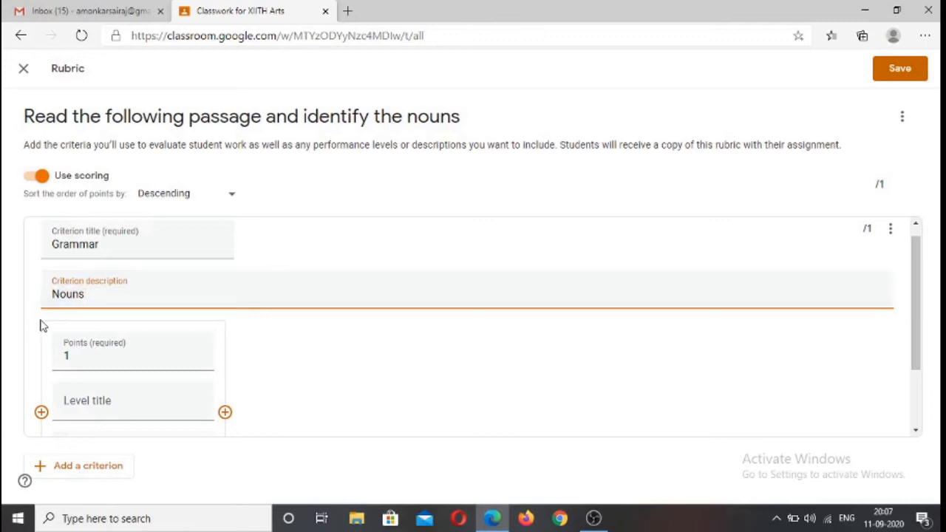
click(95, 357)
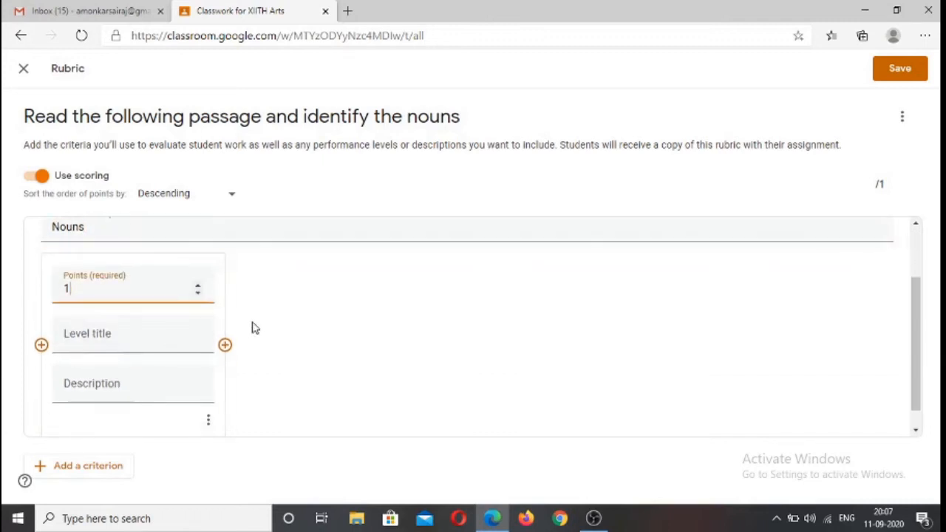
click(198, 285)
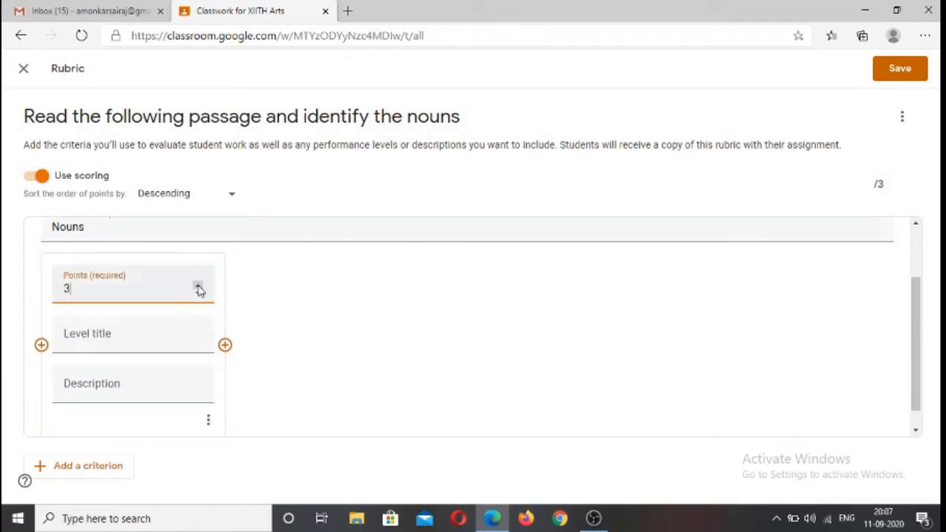
click(198, 285)
click(198, 285)
click(130, 349)
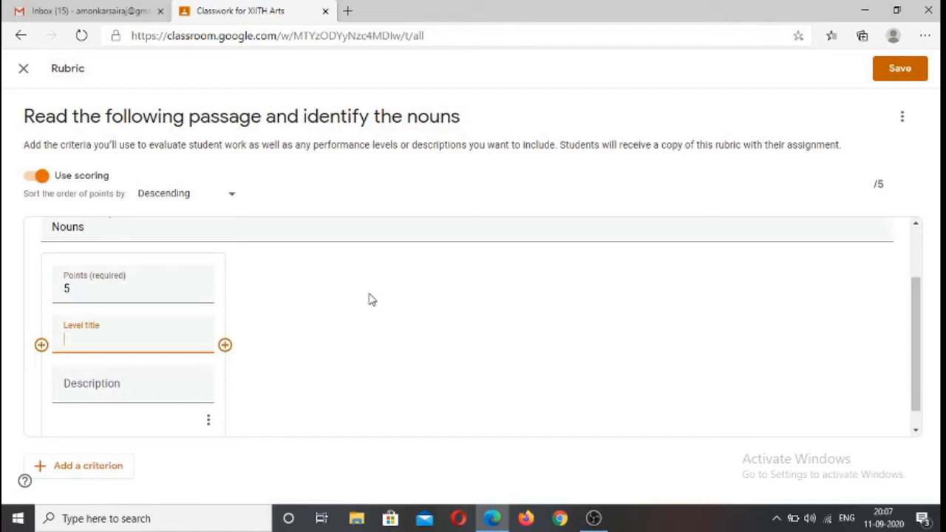
text(Averga==)
key(BackSpace)
key(BackSpace)
key(BackSpace)
key(BackSpace)
Define the Grammar criterion's first level with 1 point, the title "Needs Improvement" and the description "Practice again"
drag(81, 289, 47, 295)
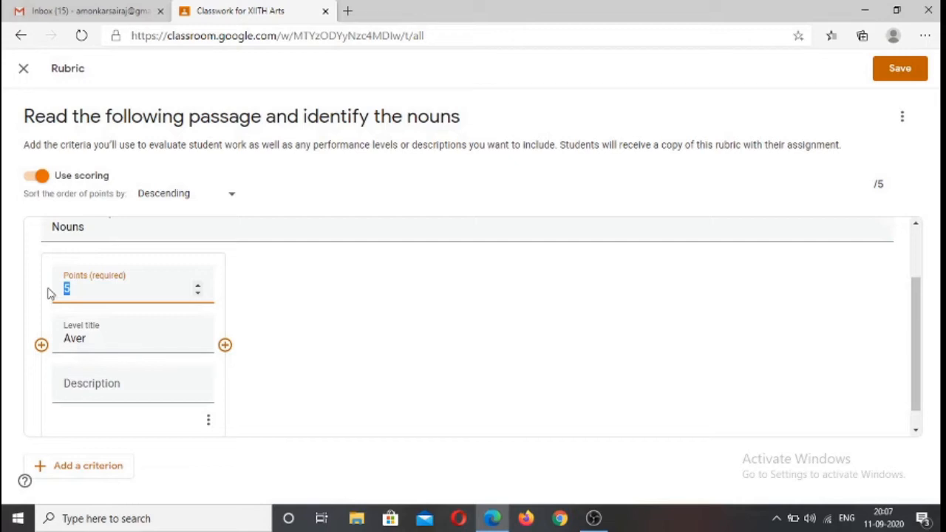
text(1)
drag(133, 338, 22, 346)
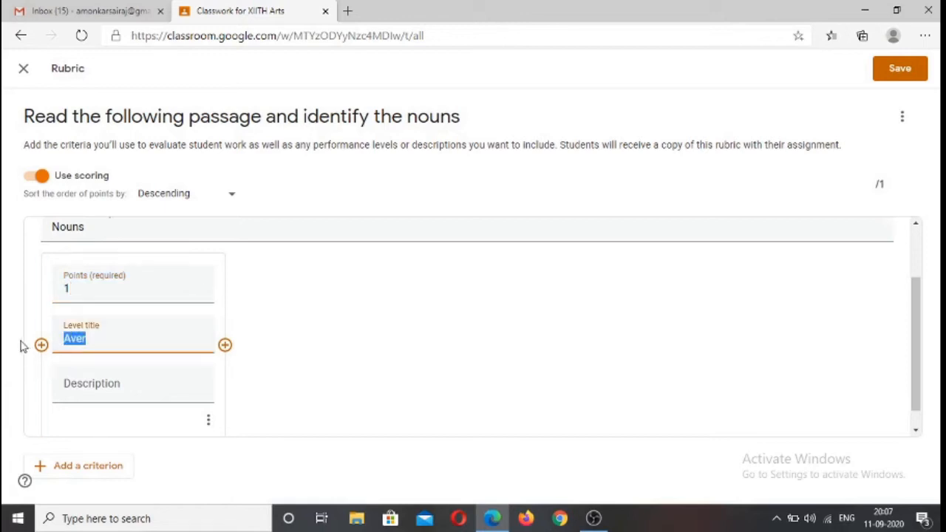
text(Needs Improv)
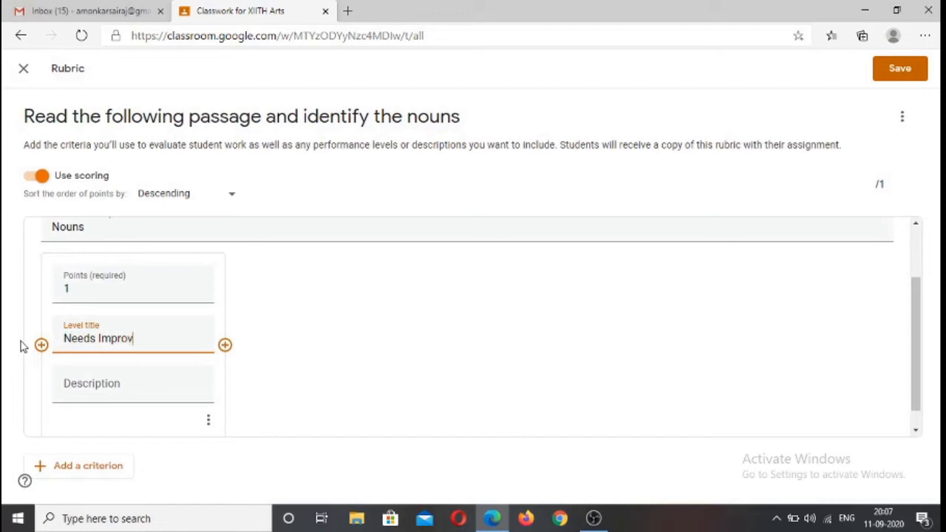
text(ement)
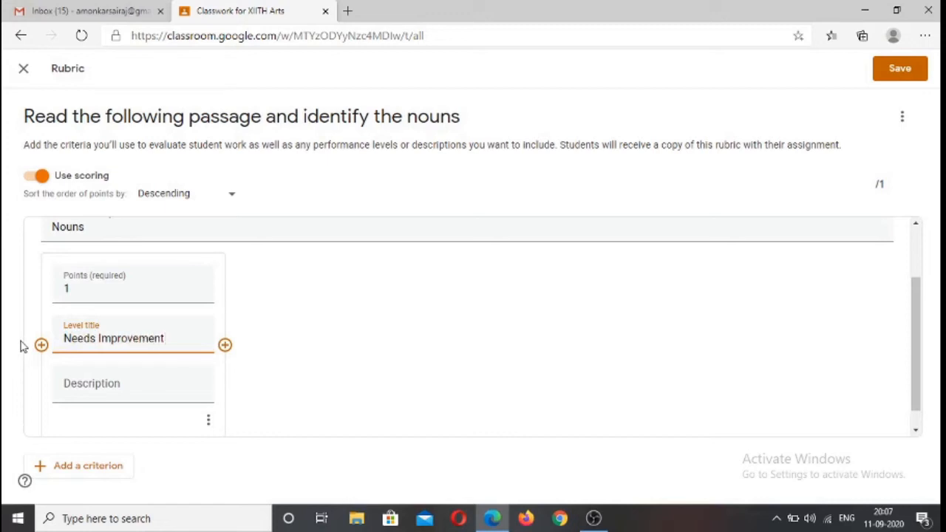
click(109, 386)
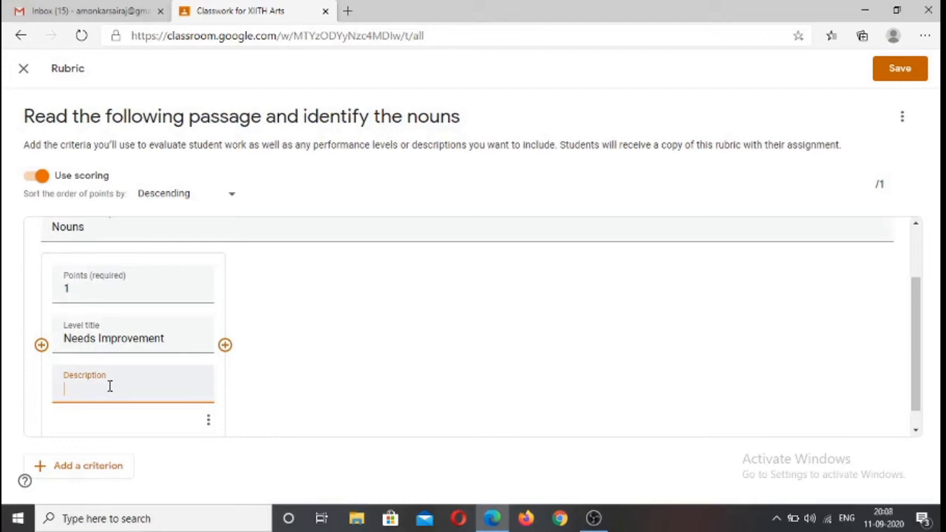
text(O)
key(BackSpace)
text(Practice again)
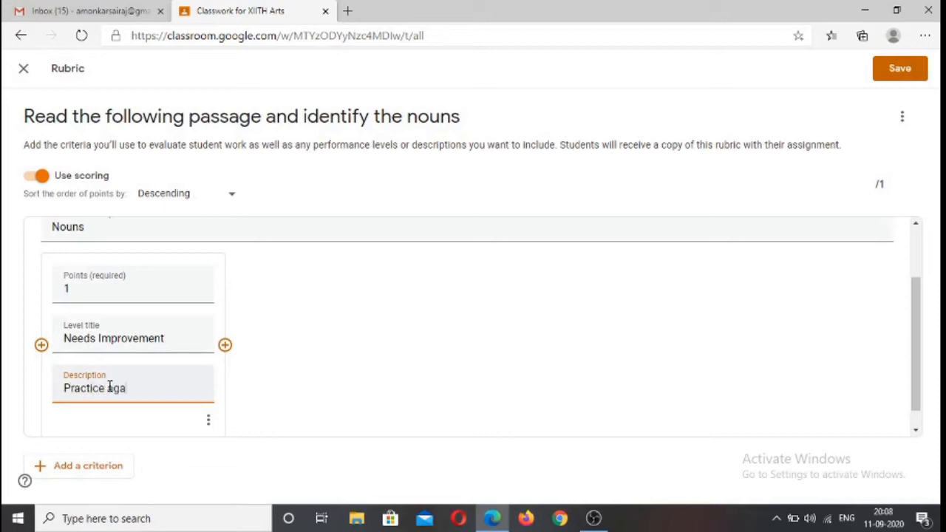
Add a second level to the Grammar criterion with 5 points, the title "Average" and the description "Need to improve"
click(225, 344)
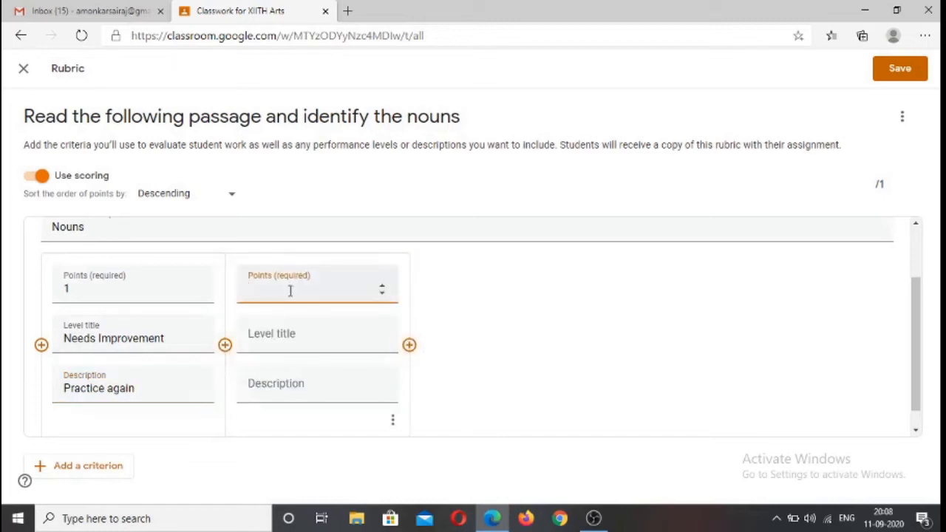
text(5)
click(271, 338)
text(Average)
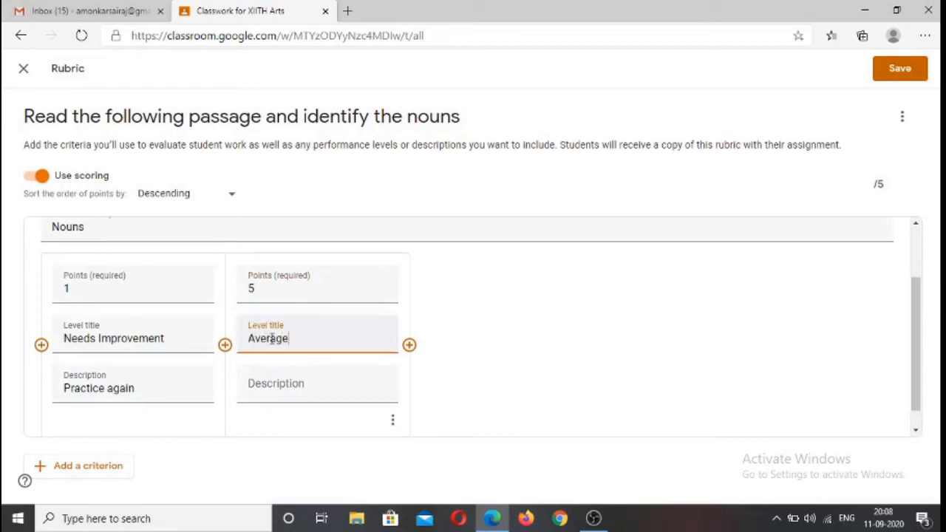
click(263, 389)
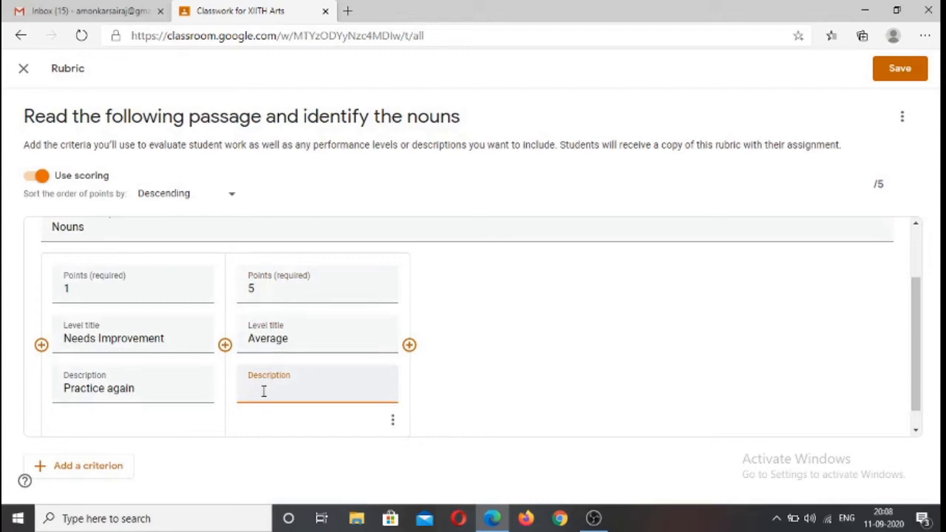
text(Need to improve)
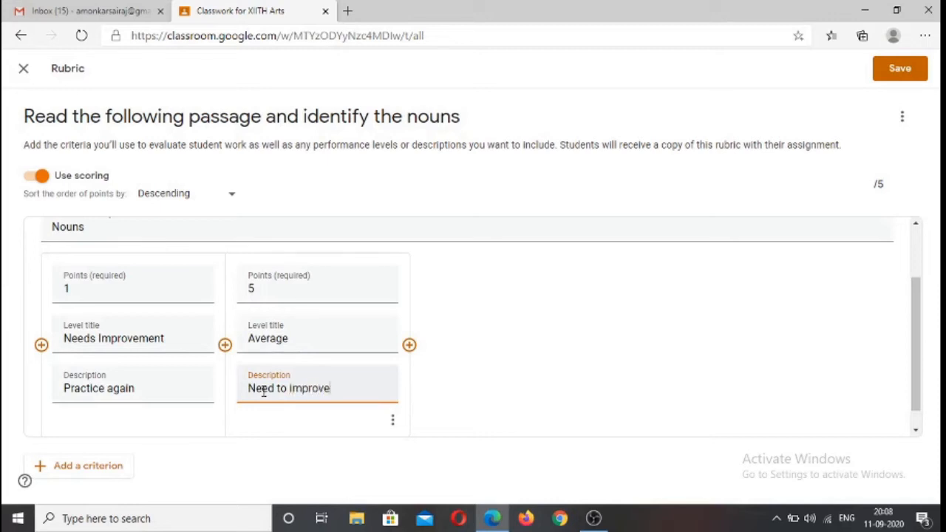
Add a third level to the Grammar criterion with 10 points, the title "Good" and the description "Can do Better"
click(409, 344)
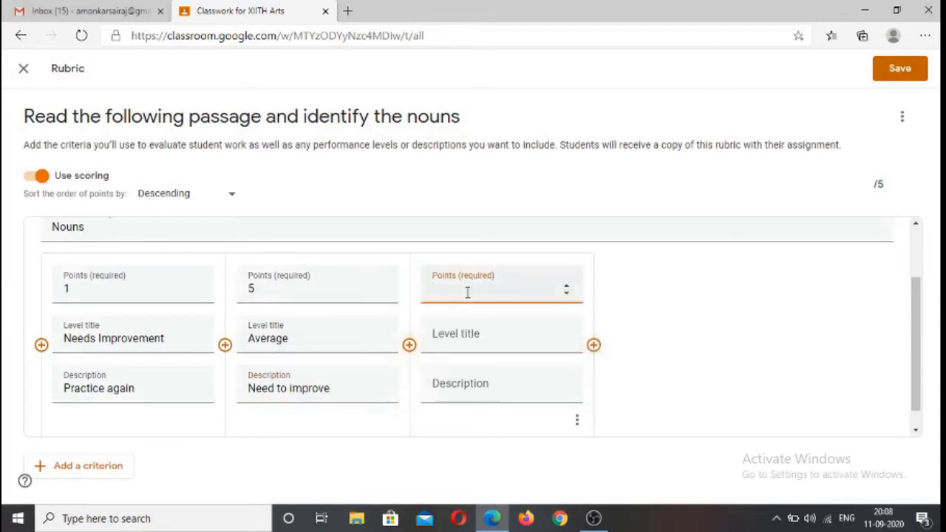
text(10)
click(448, 343)
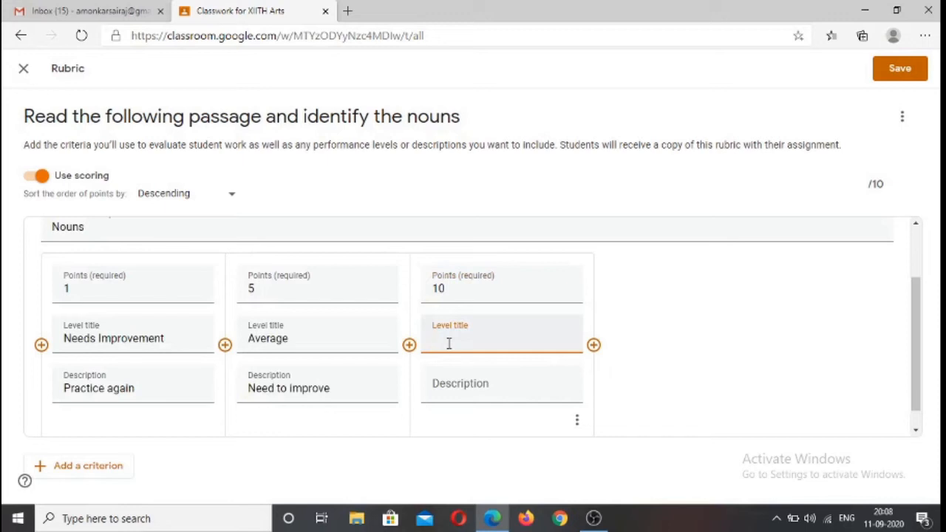
click(460, 394)
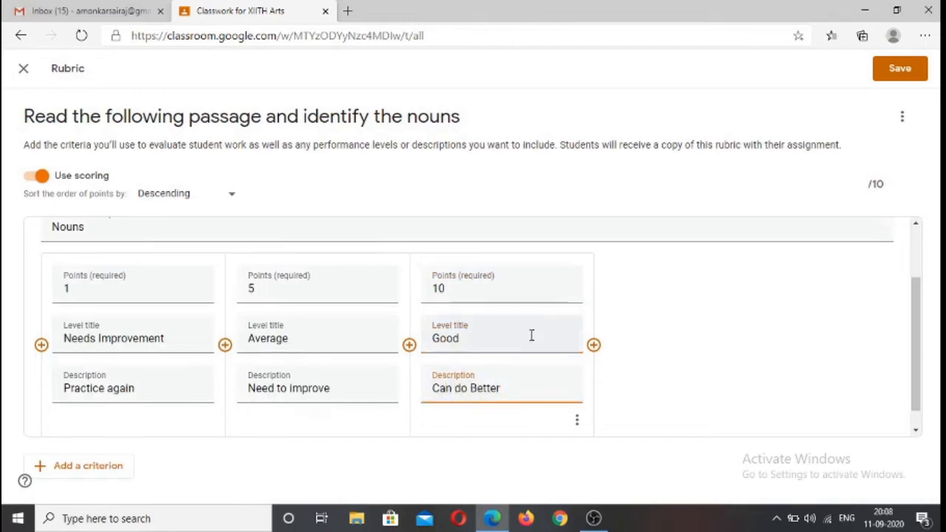
Add a fourth Grammar level with 15 points, the title "V Good" and the description "You are almost close to excellent"
click(594, 345)
text(1)
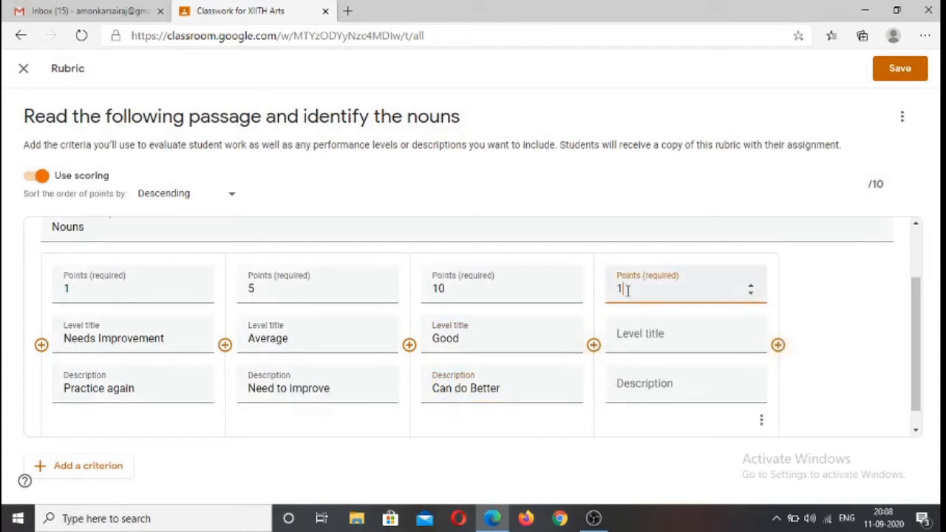
text(5)
click(642, 337)
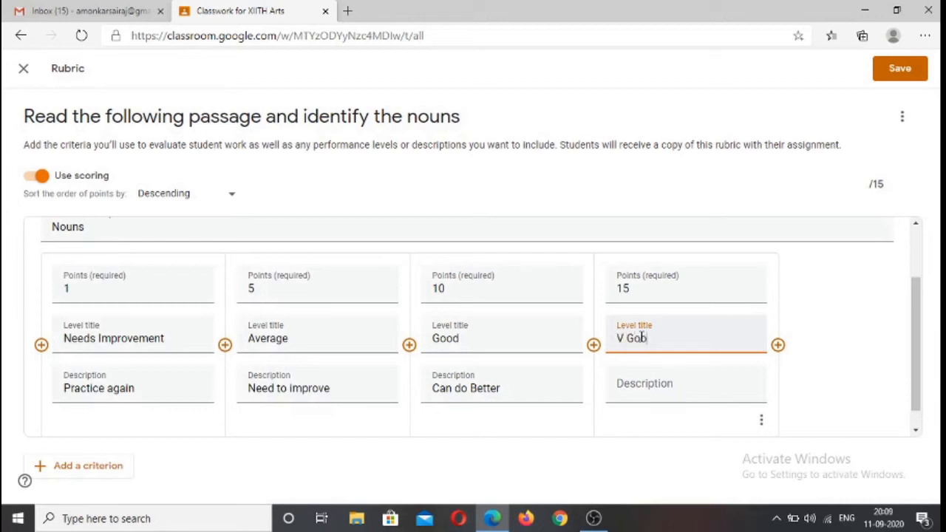
click(652, 383)
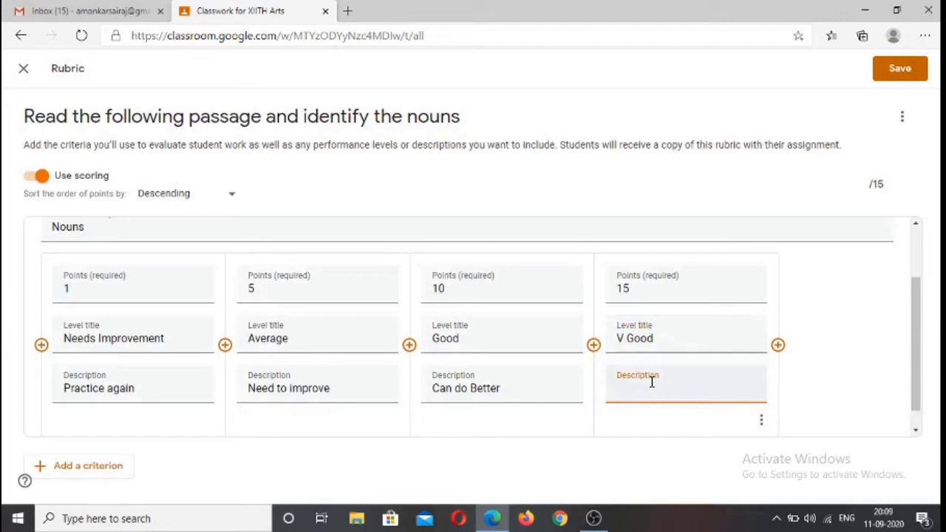
text(You)
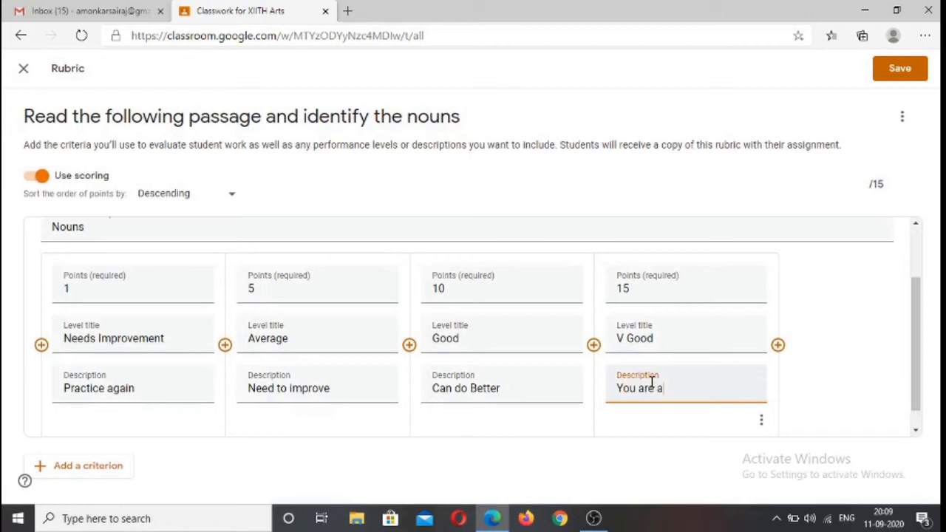
text(are almost close to)
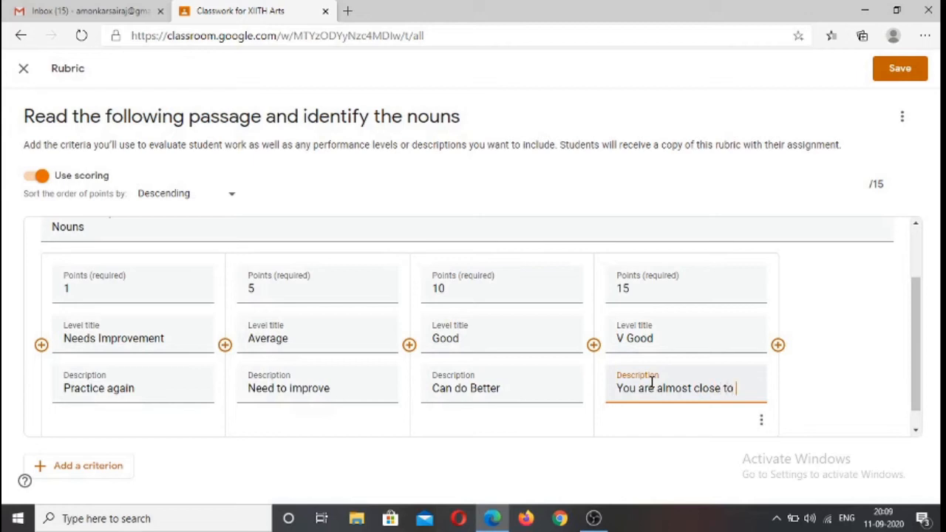
text( excellent)
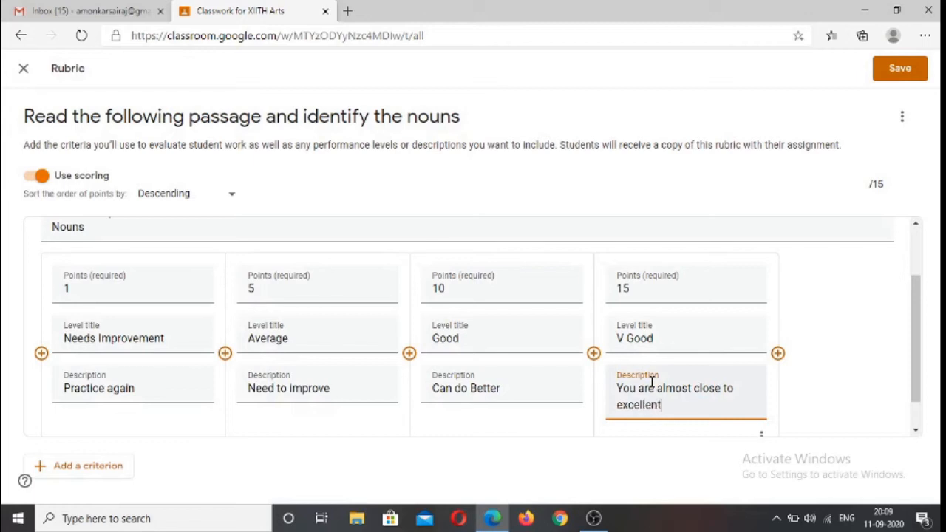
Add a fifth Grammar level with 20 points, the title "Excellent" and the description "Good Work! Keep it up!"
click(778, 353)
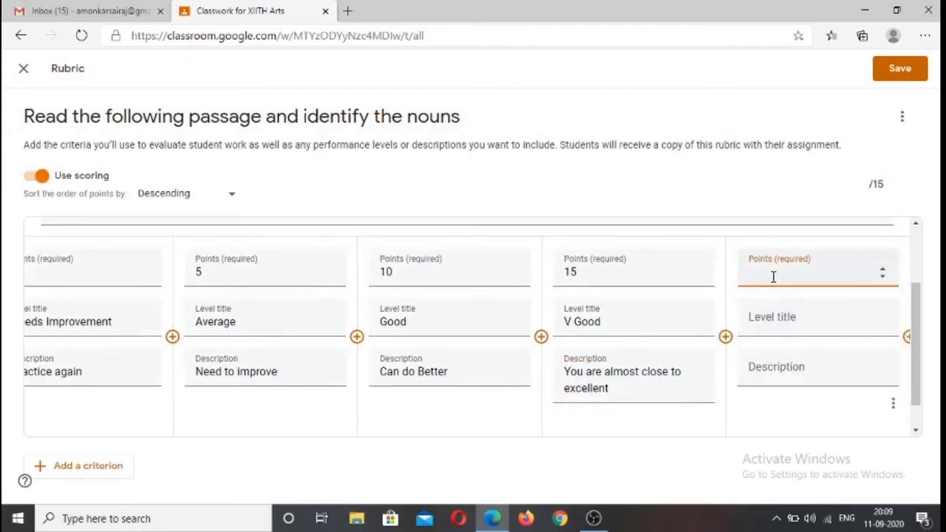
text(20)
click(773, 323)
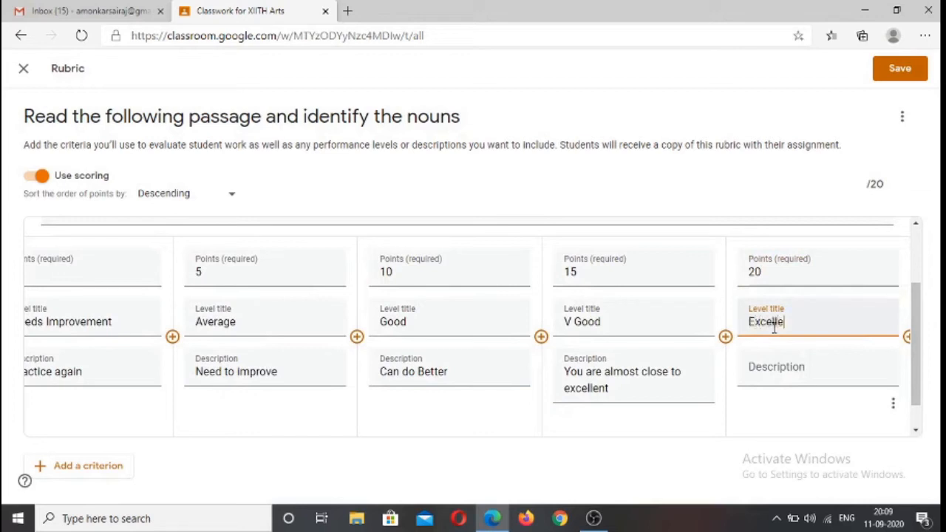
click(766, 373)
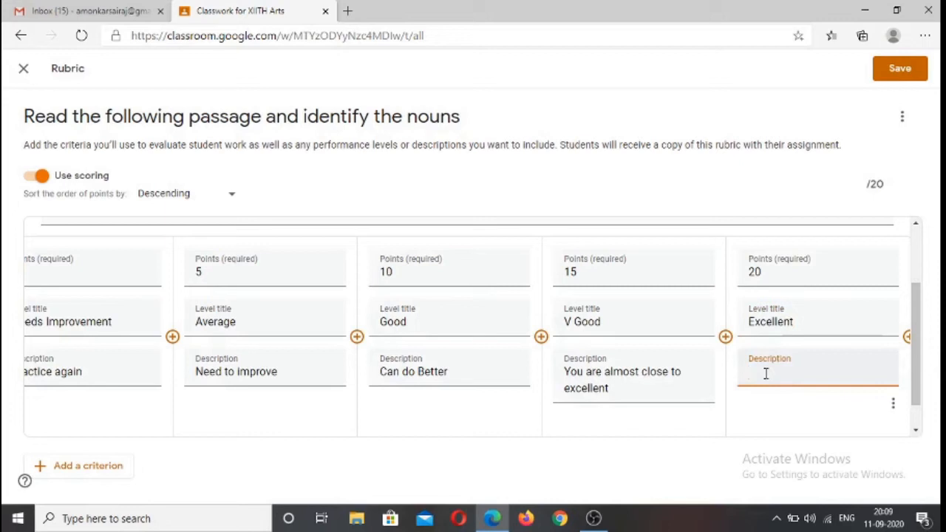
text(Good Work! Keep)
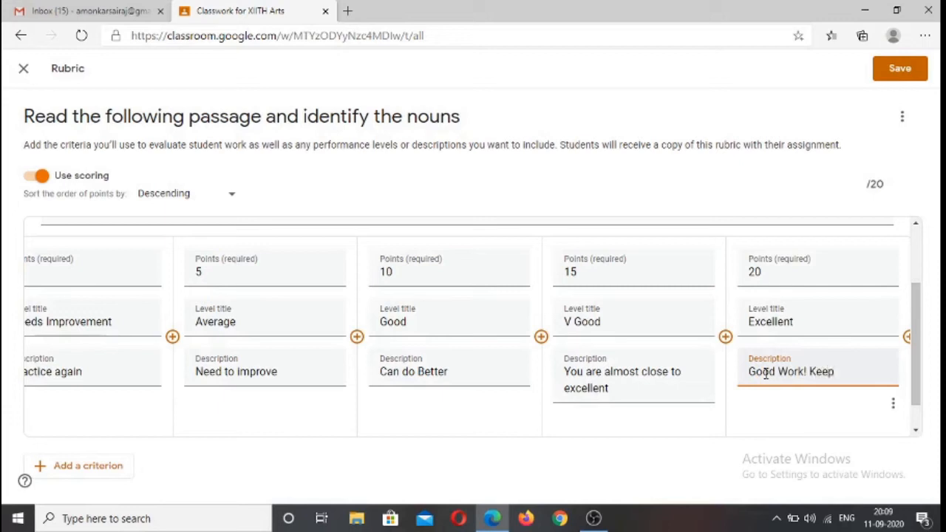
text(up!)
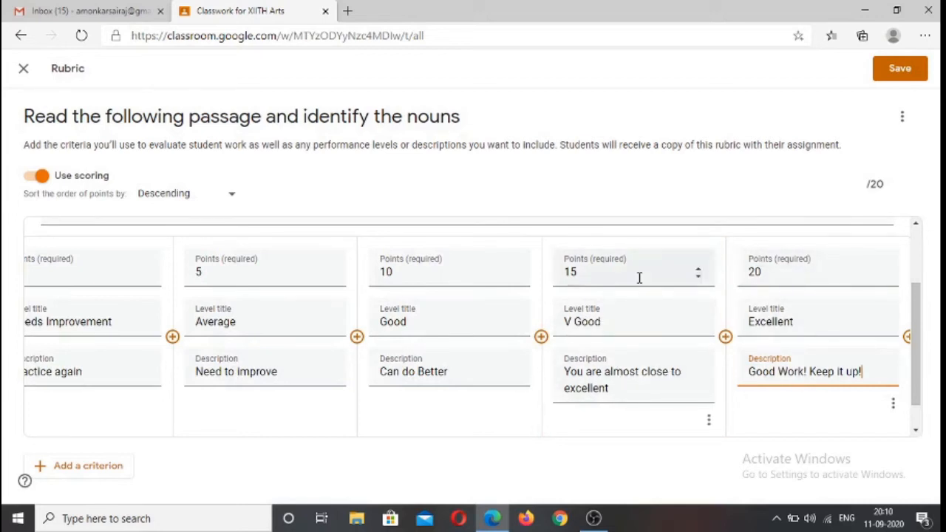
Review the completed rubric, save it, and assign the noun-identification assignment to the class
scroll(487, 283, down, 1)
scroll(153, 349, up, 4)
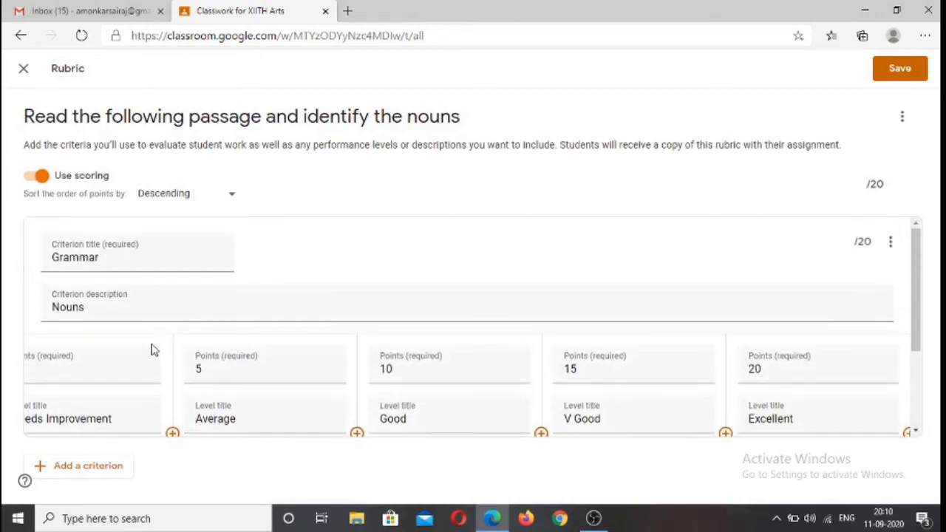
scroll(153, 350, down, 4)
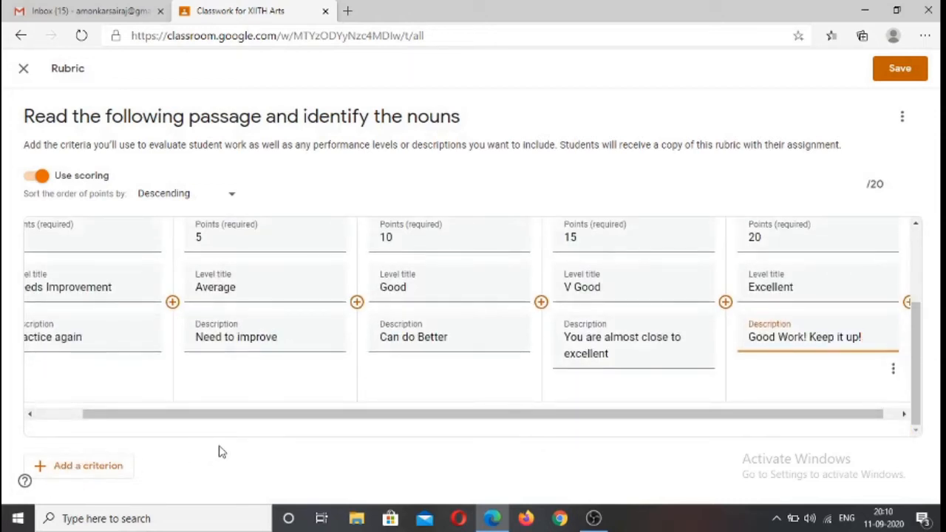
scroll(801, 245, up, 2)
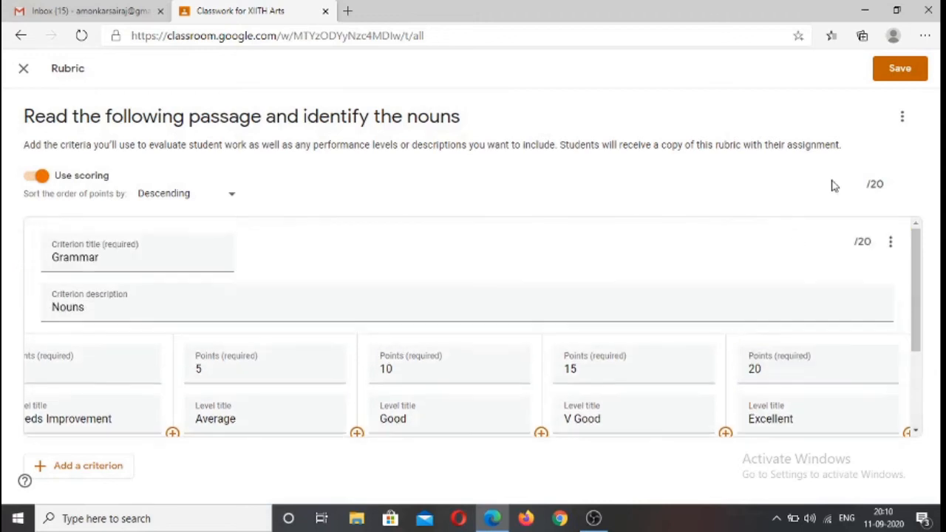
click(902, 71)
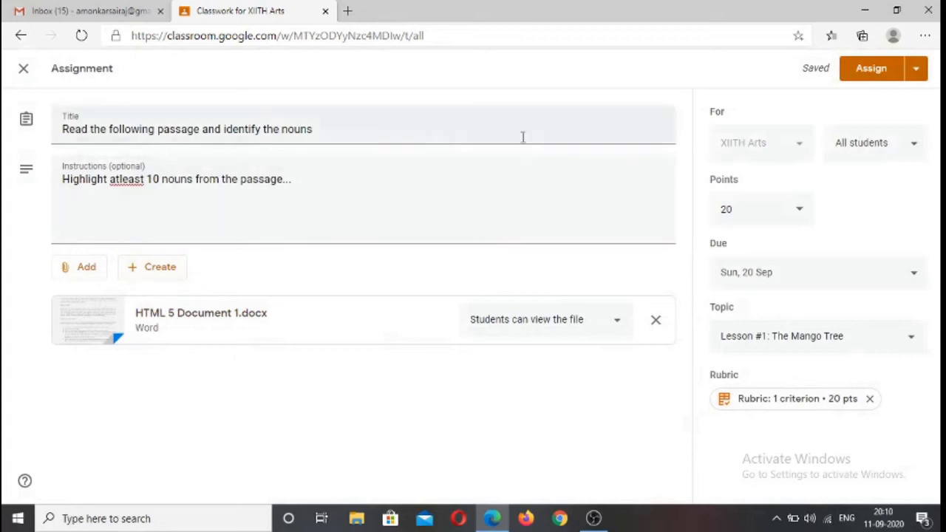
click(873, 70)
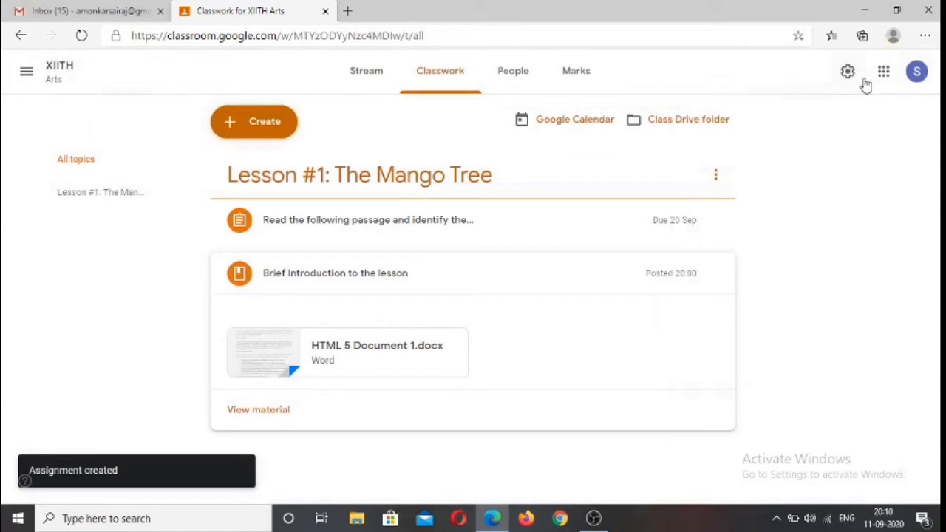
Look over the assignment and material posts in the class stream and return to the classwork list
click(361, 75)
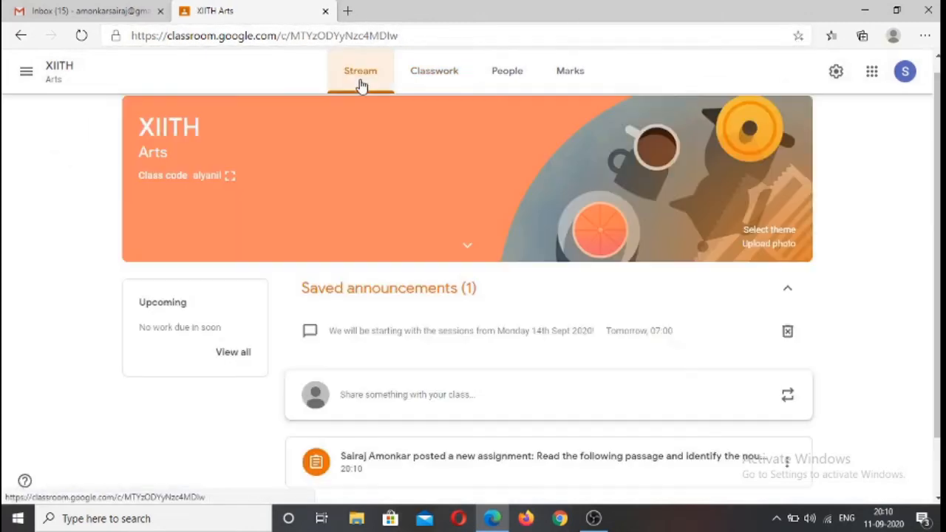
scroll(644, 278, down, 2)
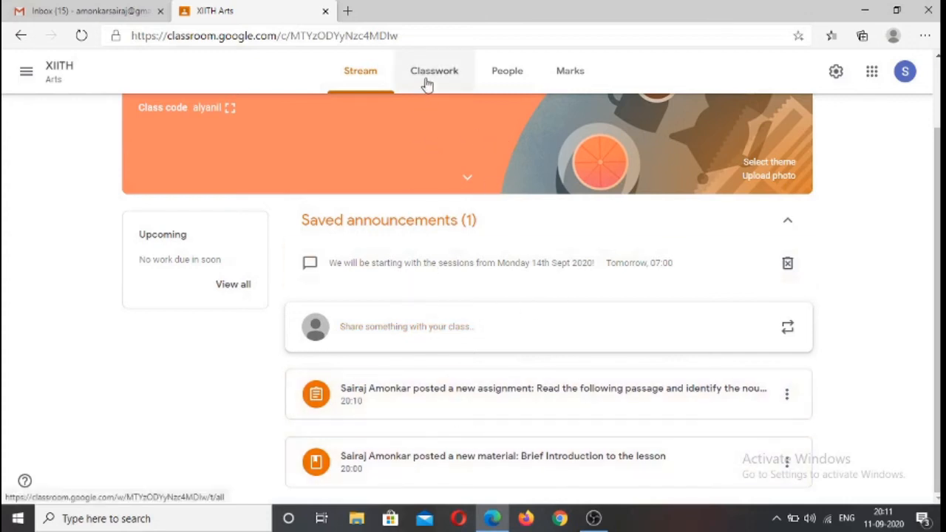
click(427, 83)
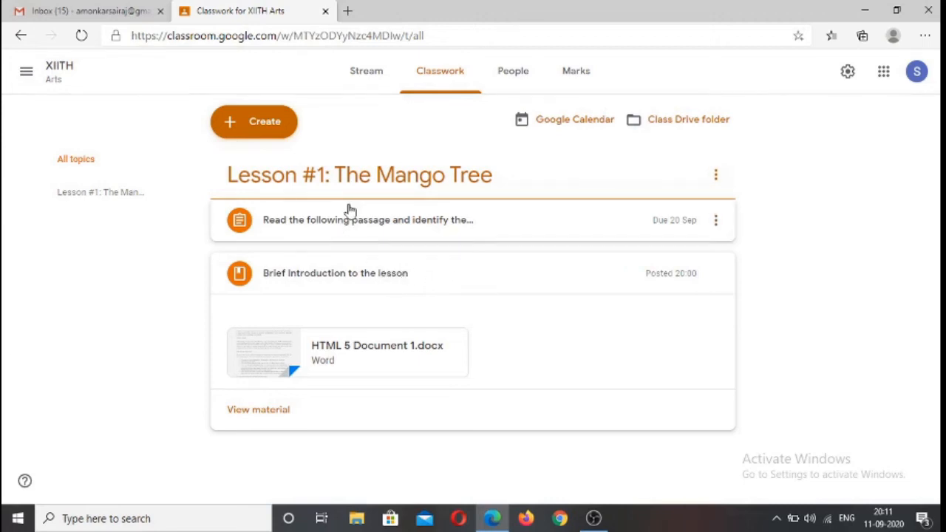
Move the material "Brief Introduction to the lesson" above the assignment in its topic and collapse its details
drag(414, 279, 412, 220)
click(411, 219)
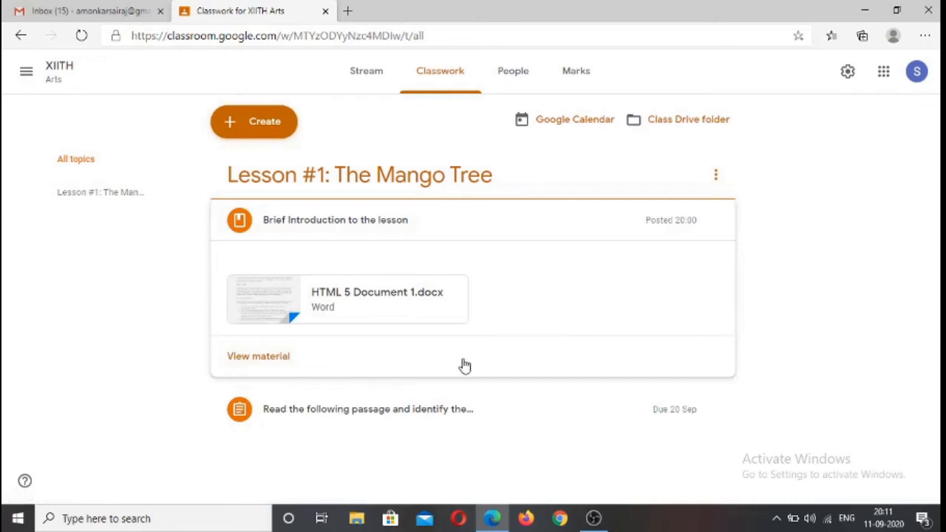
click(488, 228)
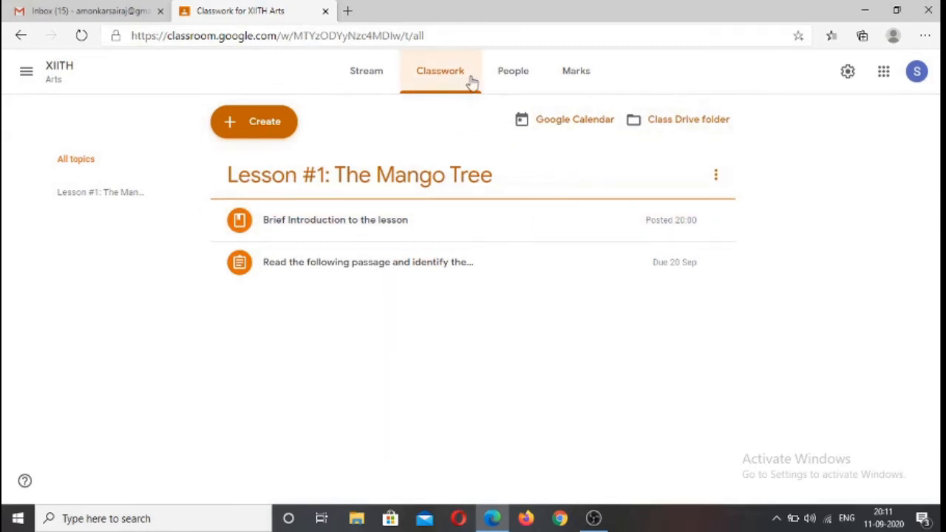
View the class's list of people and its teacher invitation form, and close the form without inviting anyone
click(515, 74)
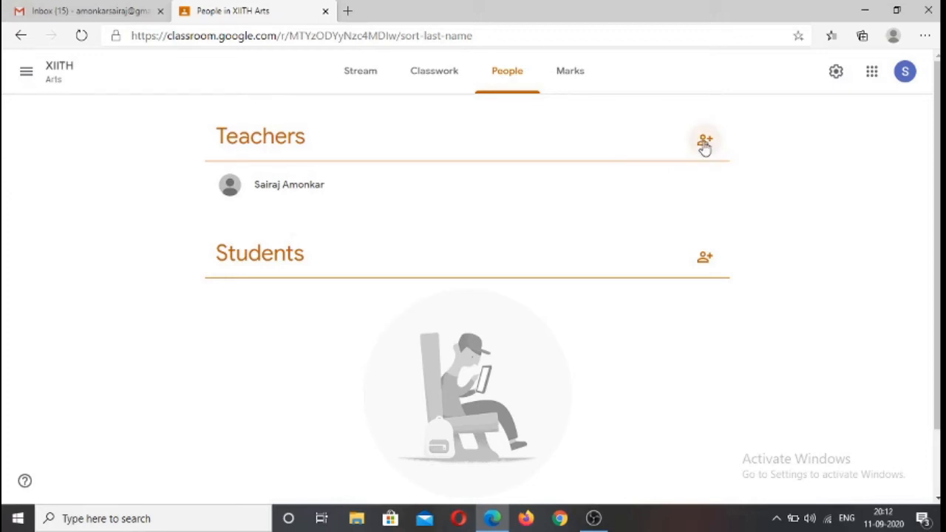
click(704, 143)
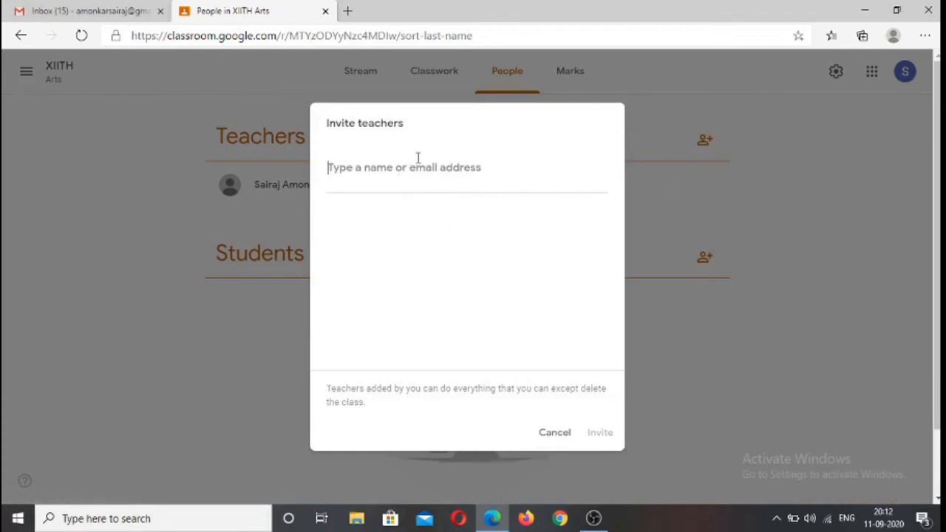
click(556, 434)
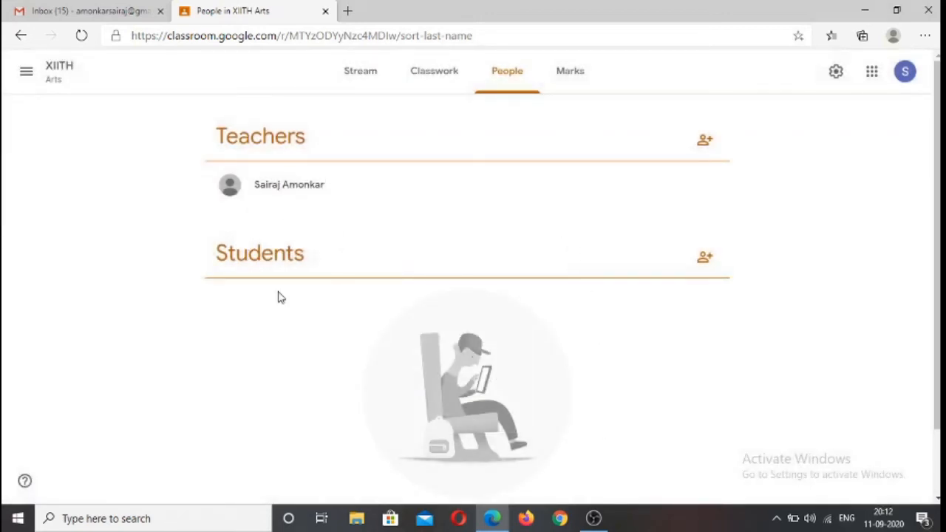
Open the student invitation form for the class and copy its invitation link
click(704, 259)
click(706, 259)
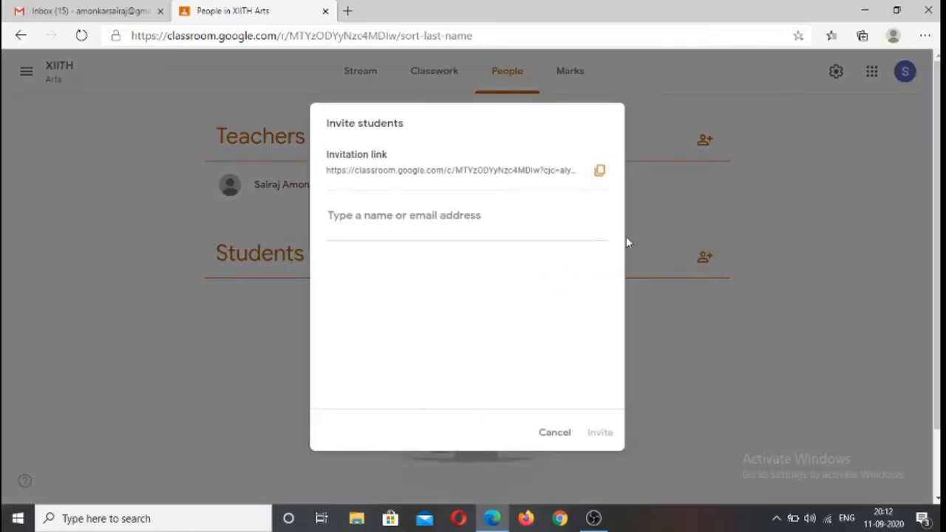
click(597, 171)
drag(546, 170, 411, 169)
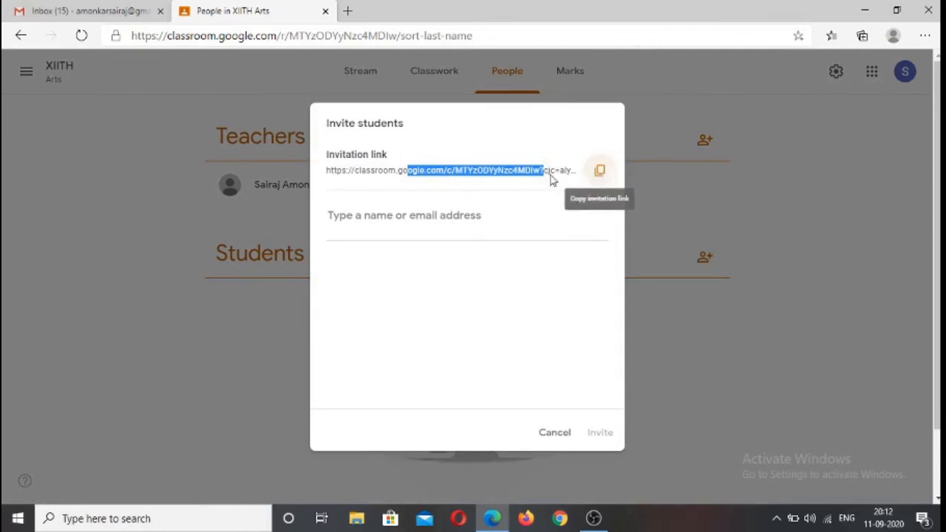
click(600, 173)
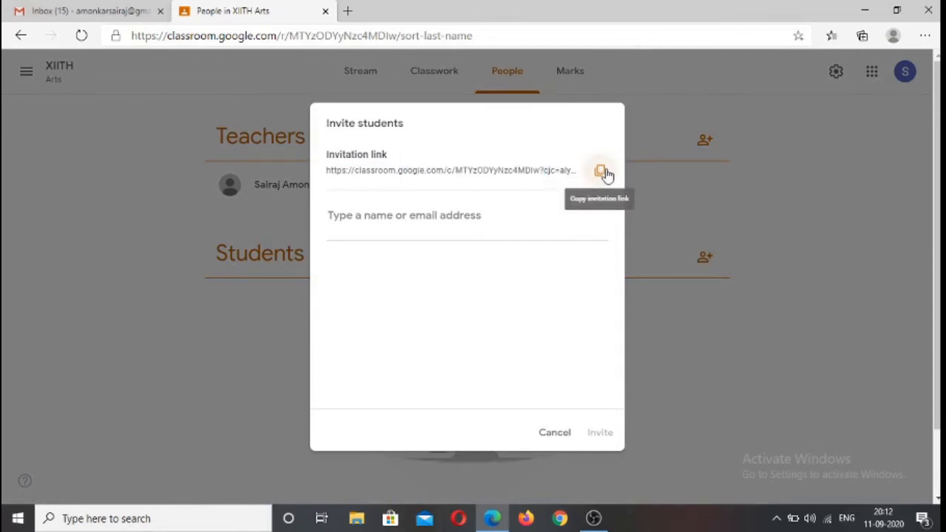
click(601, 172)
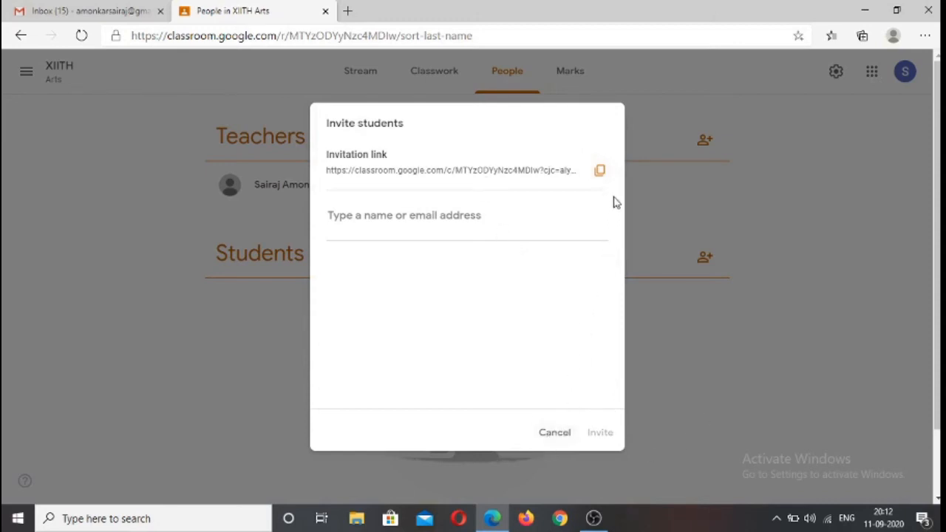
Copy the class's student invitation link and close the invitation form without inviting anyone
click(601, 176)
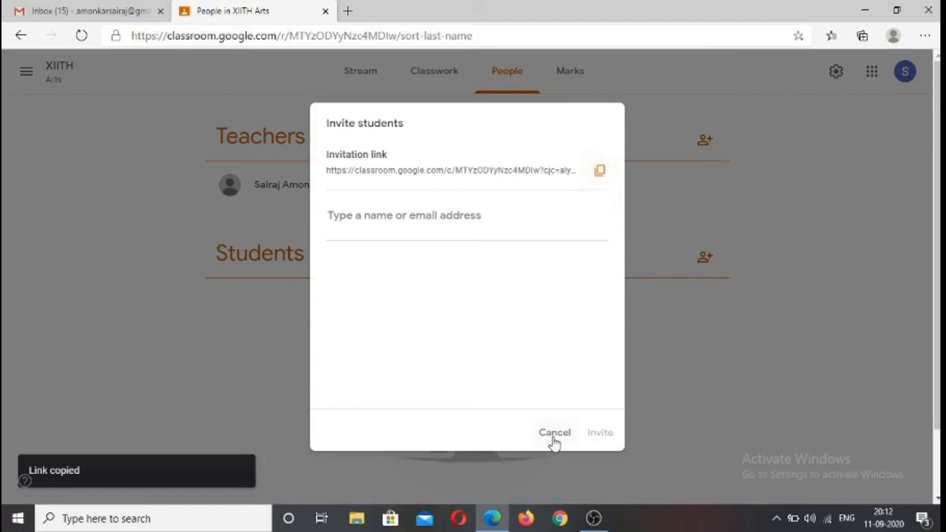
click(555, 436)
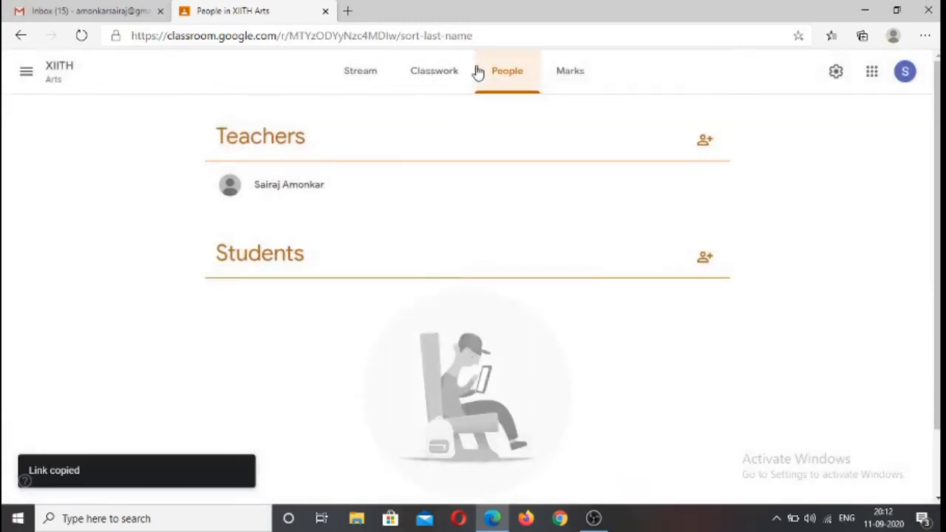
Search the web for "whatsapp web" in a new browser tab and open the WhatsApp Web site
click(349, 12)
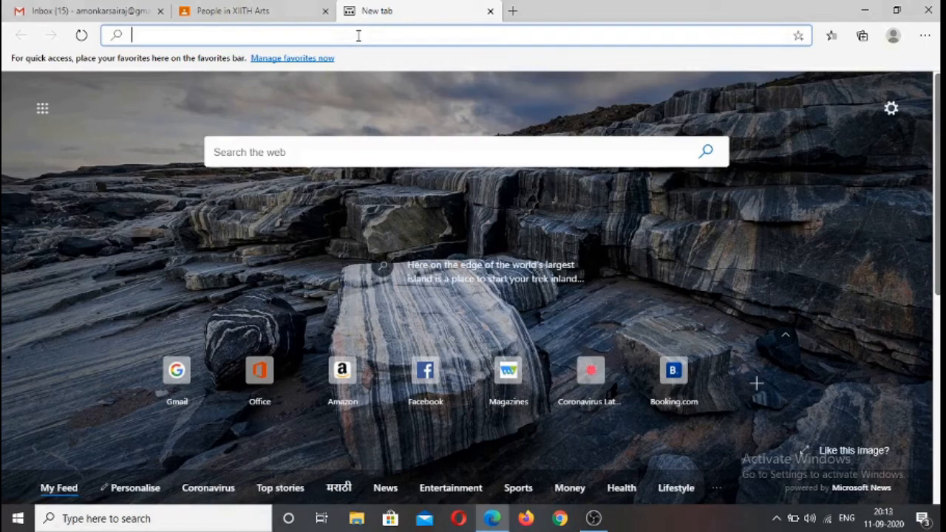
text(what)
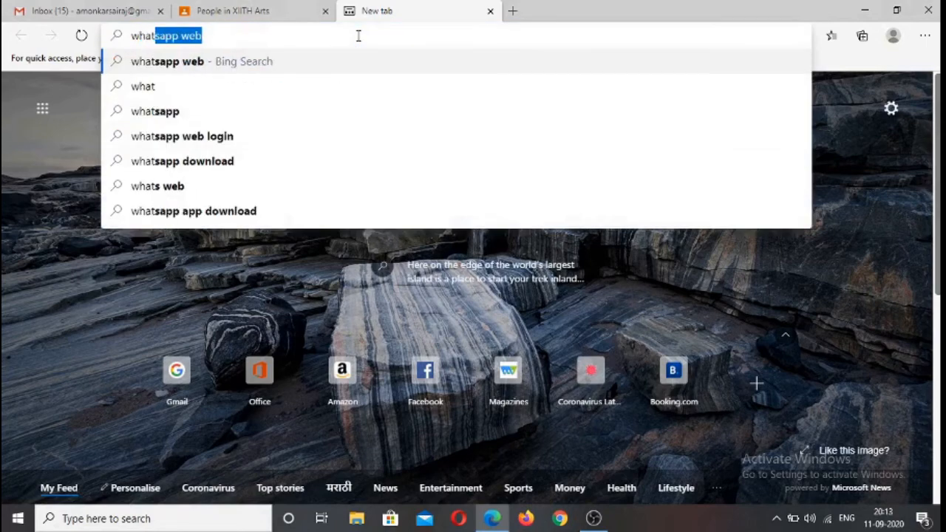
click(164, 68)
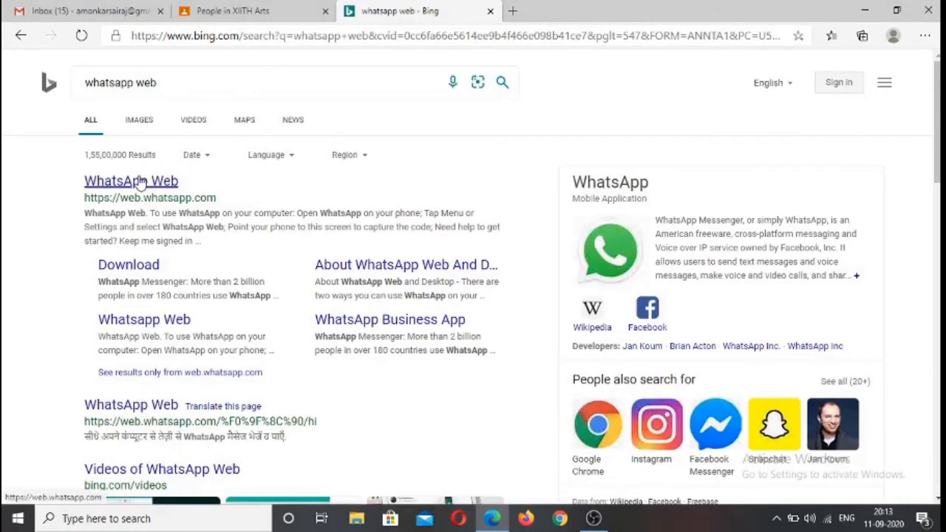
click(139, 178)
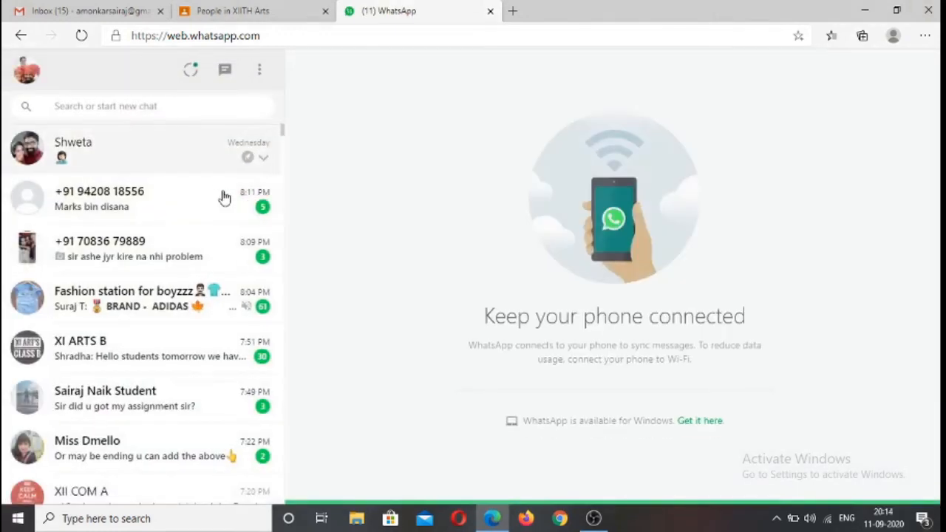
View the XII COM A group chat as a place to share the class link, and close WhatsApp Web without sending anything
scroll(157, 284, down, 2)
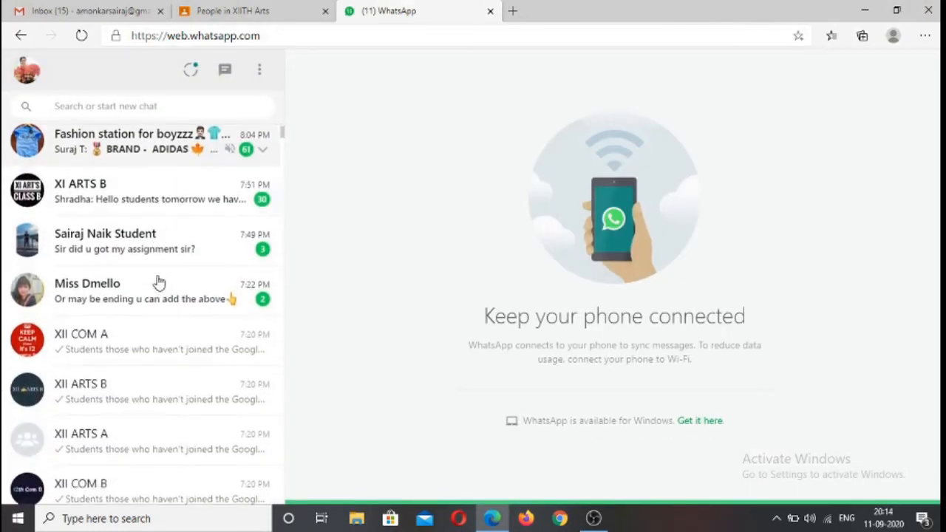
scroll(158, 283, down, 2)
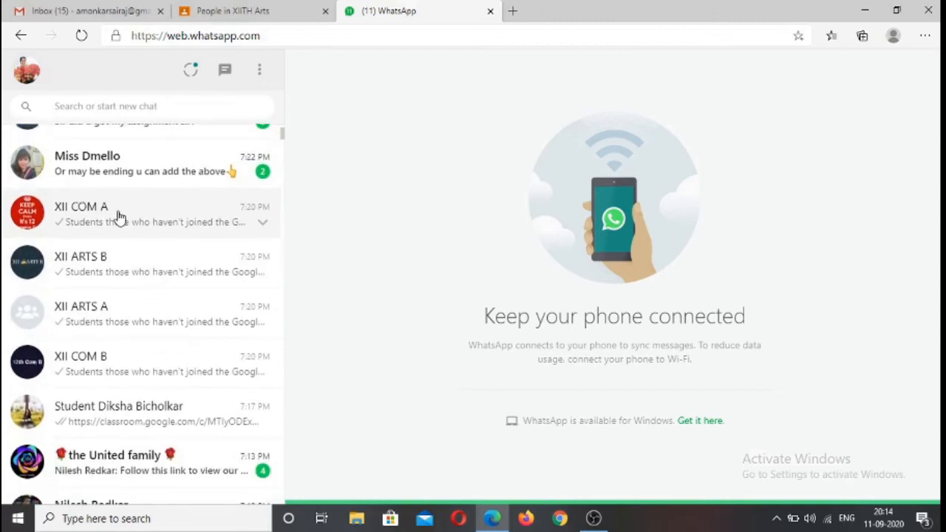
click(118, 217)
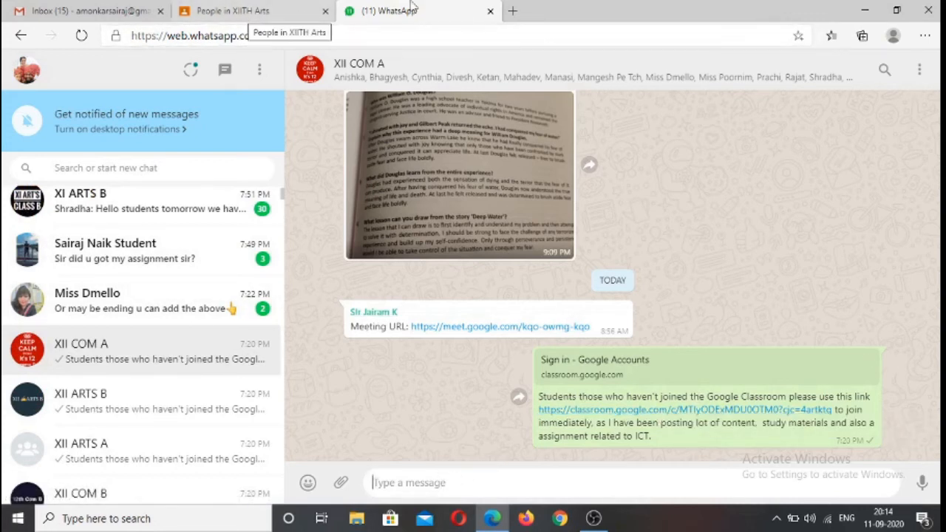
click(491, 11)
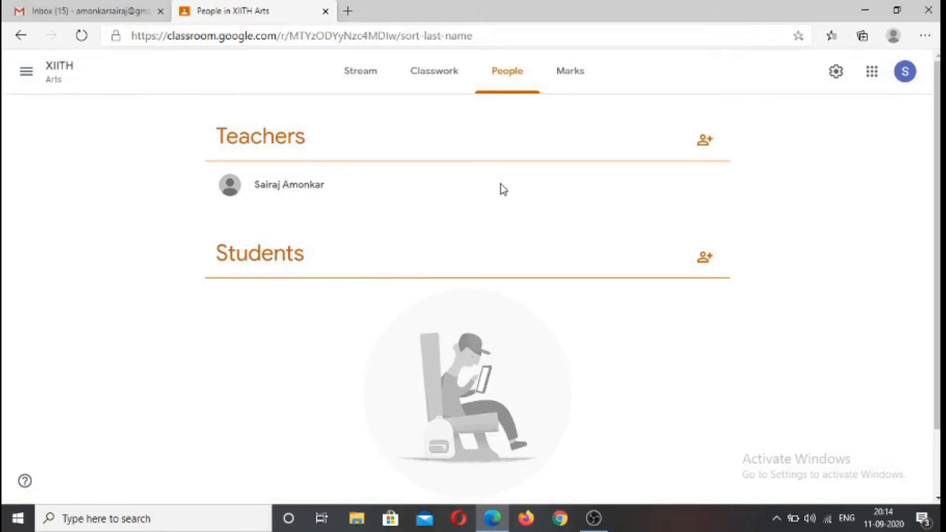
View the class's marks page, and copy the class code from the banner of the class stream
click(565, 77)
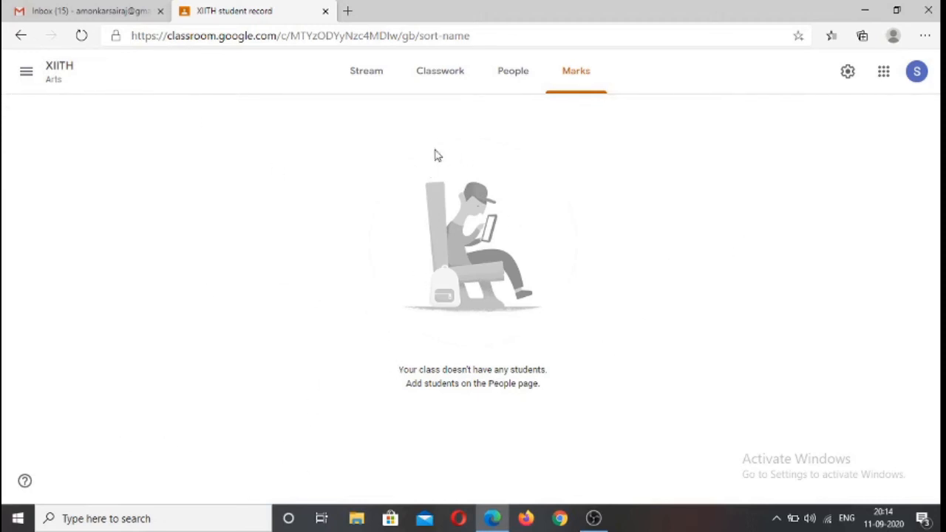
click(366, 87)
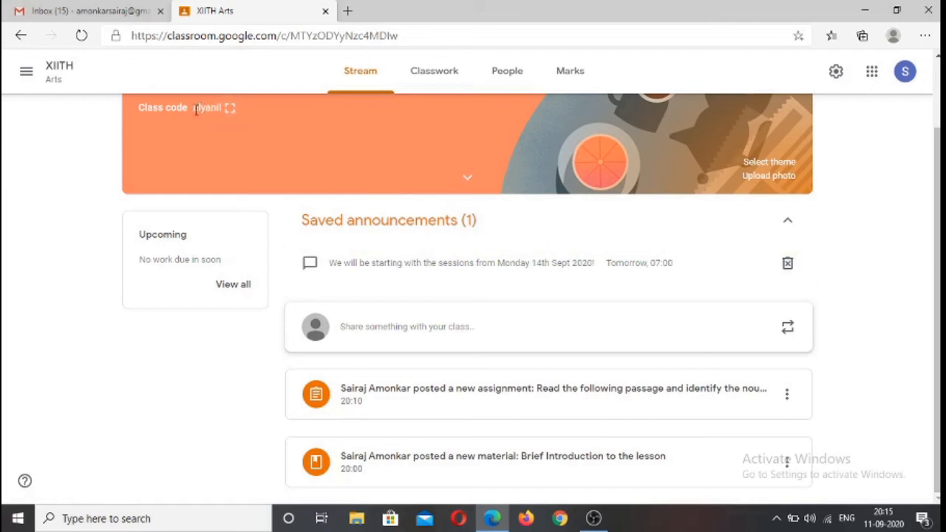
drag(194, 110, 218, 111)
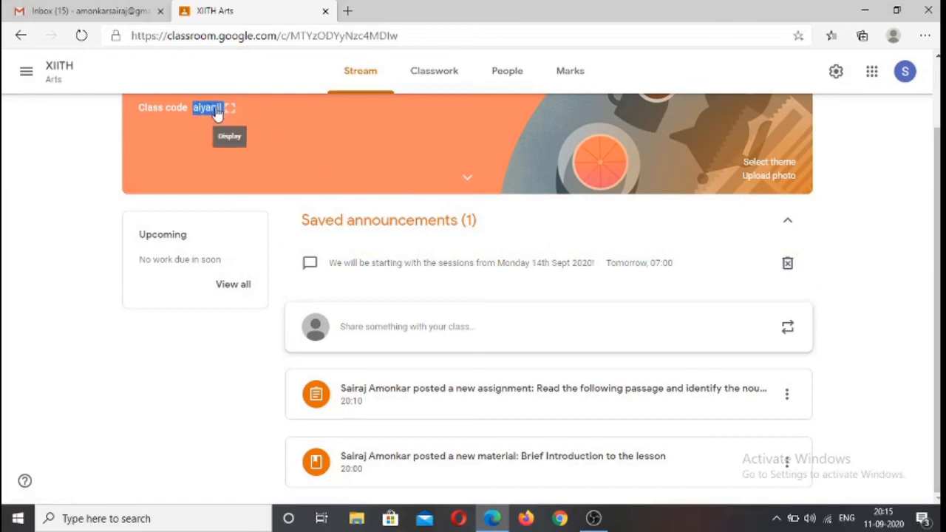
right_click(216, 111)
click(251, 125)
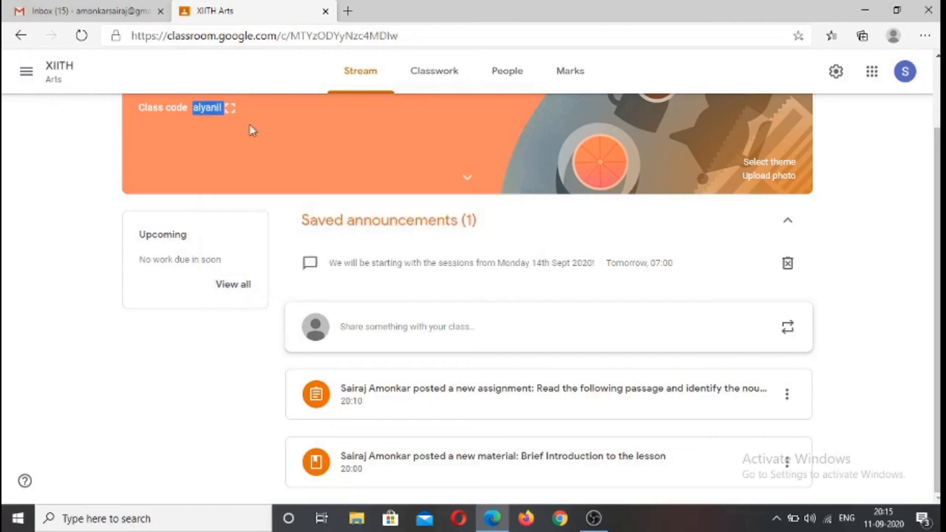
Minimize the teacher's browser window, switch to Google Chrome and open Google Classroom with the other account
click(865, 11)
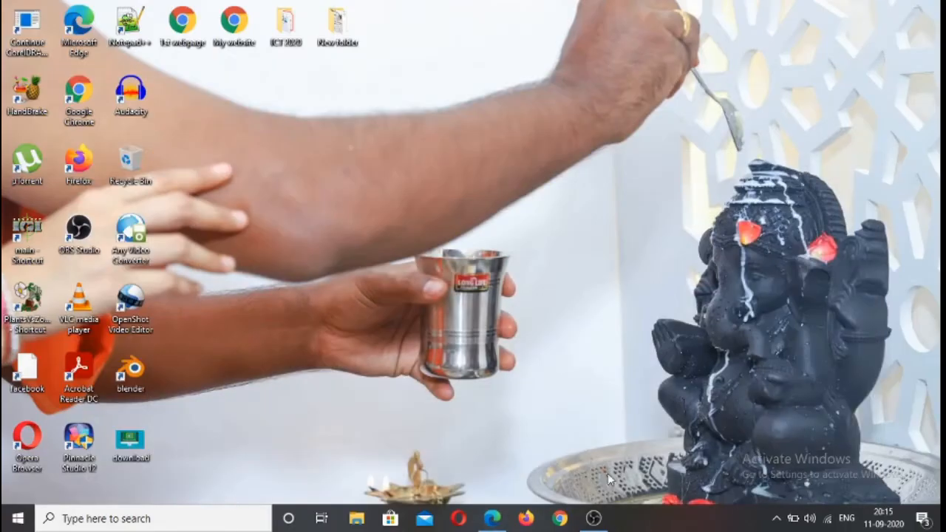
click(560, 518)
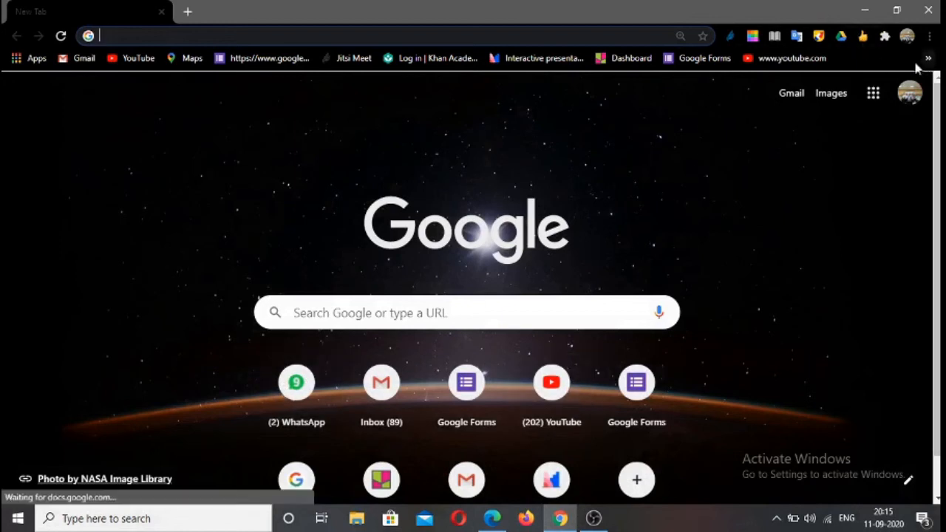
click(873, 94)
scroll(813, 271, down, 5)
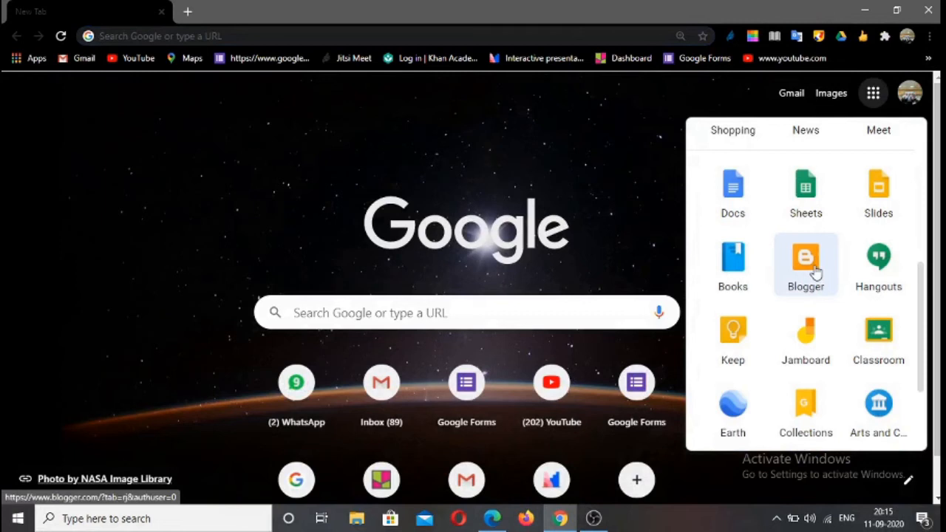
click(891, 345)
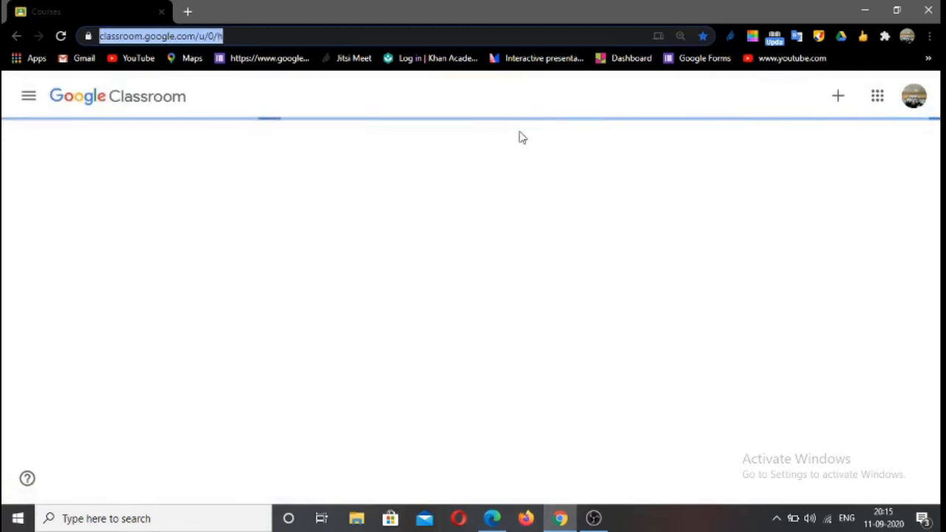
Join the XIITH Arts class as a student with the copied class code and dismiss the introductory tip about creating posts
click(840, 98)
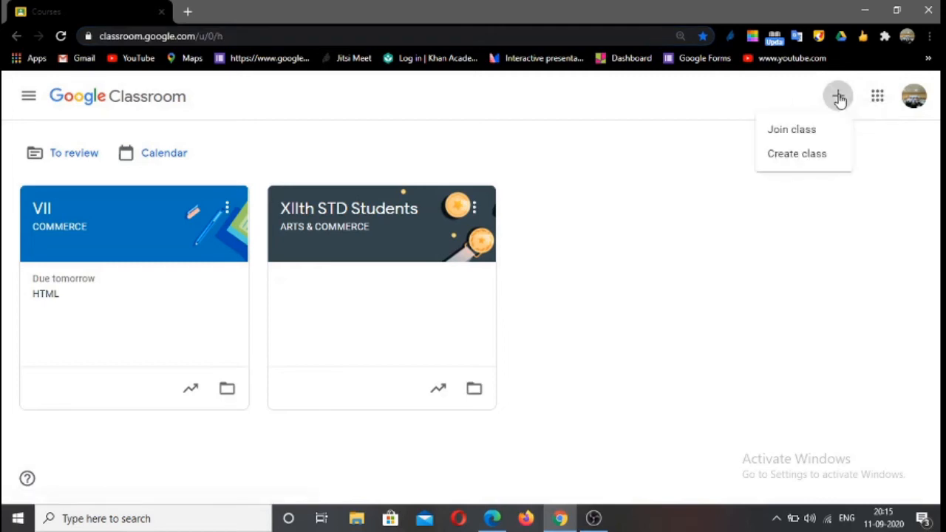
click(795, 131)
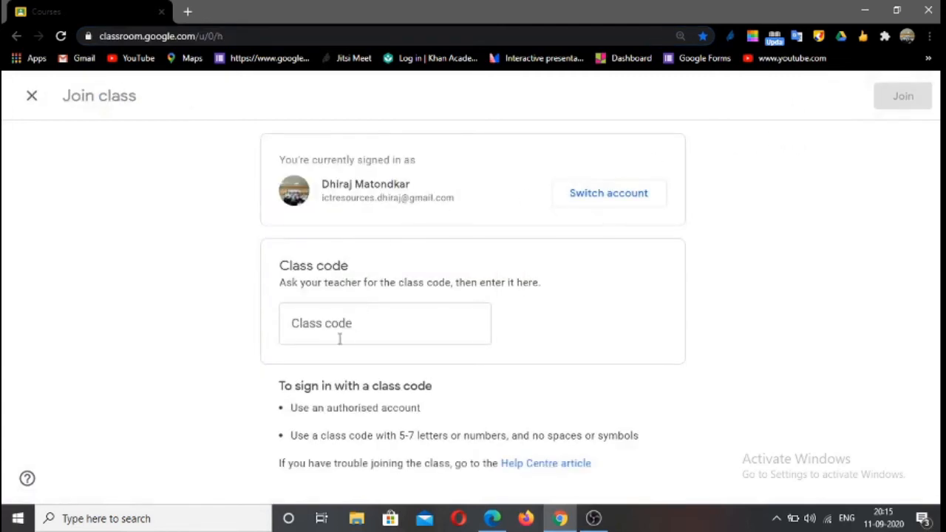
click(340, 339)
right_click(322, 322)
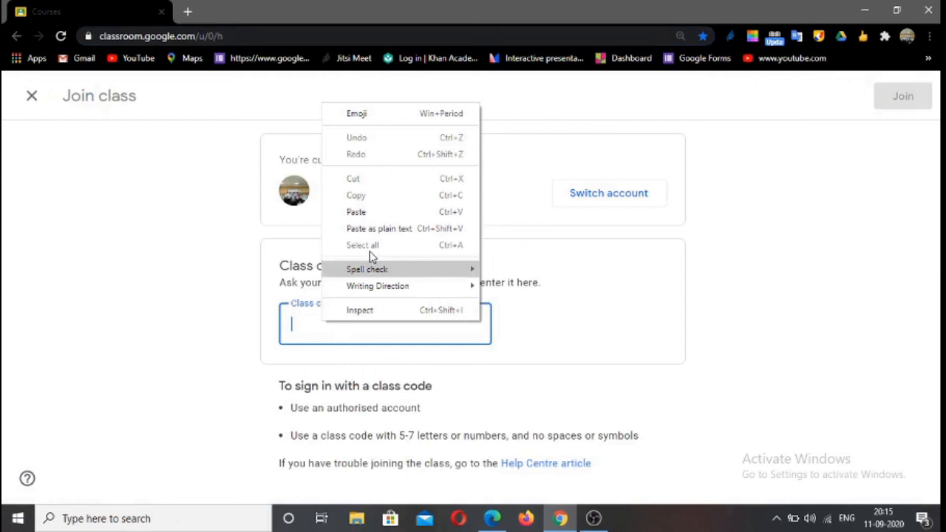
click(357, 213)
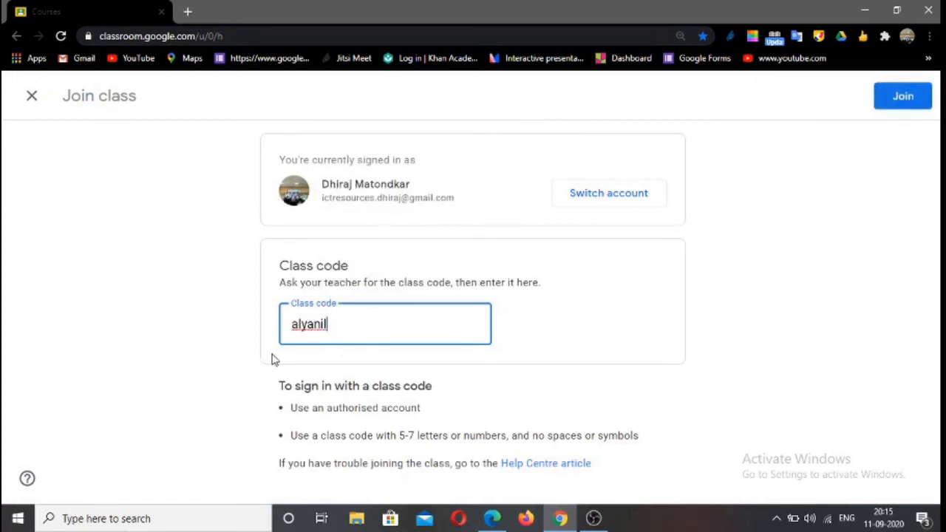
click(909, 104)
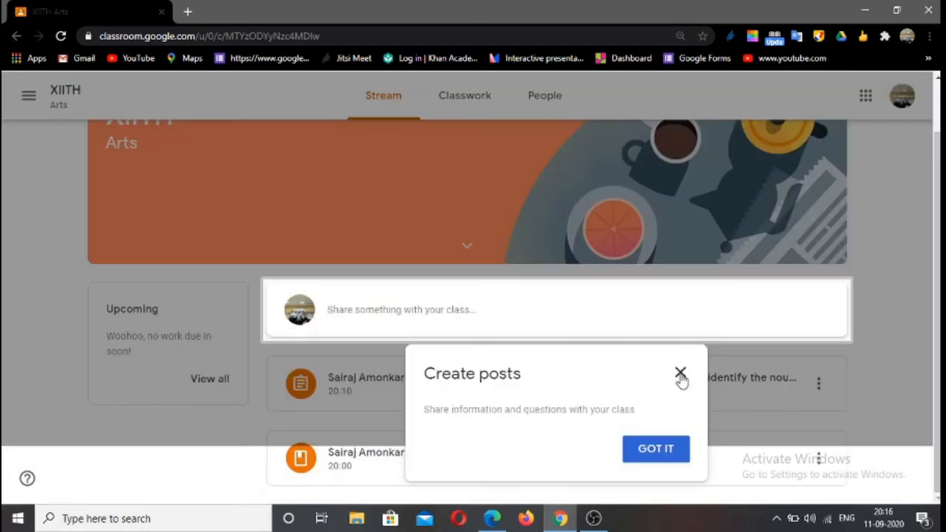
click(681, 373)
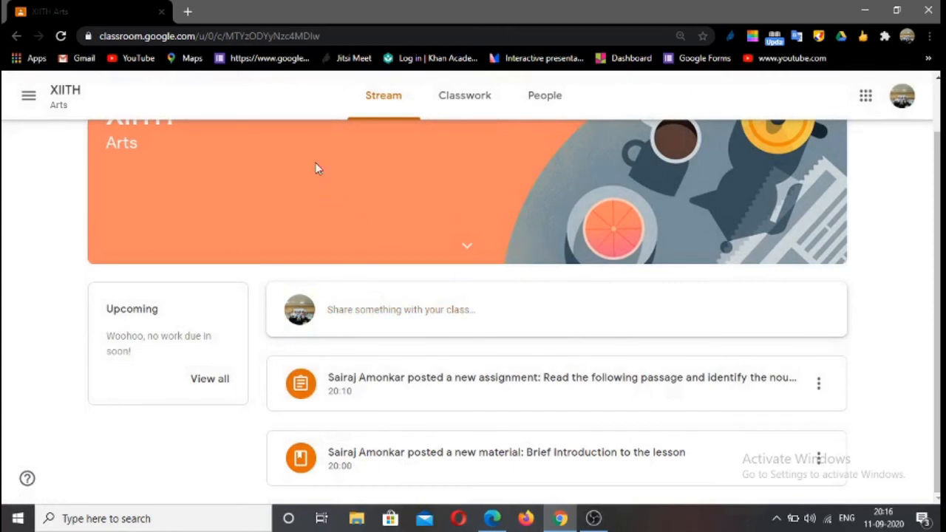
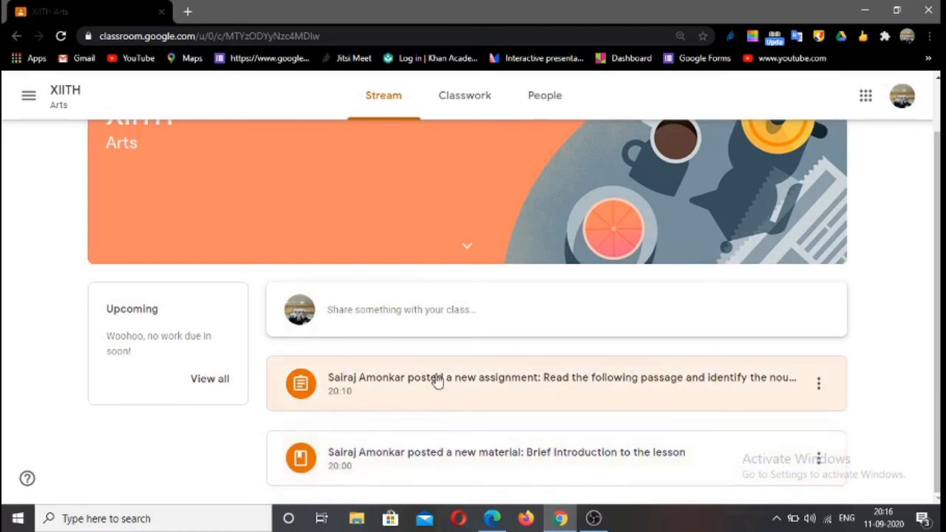
View the material "Brief Introduction to the lesson" and read through its attached HTML 5 Document 1.docx, and return to the class stream
click(482, 454)
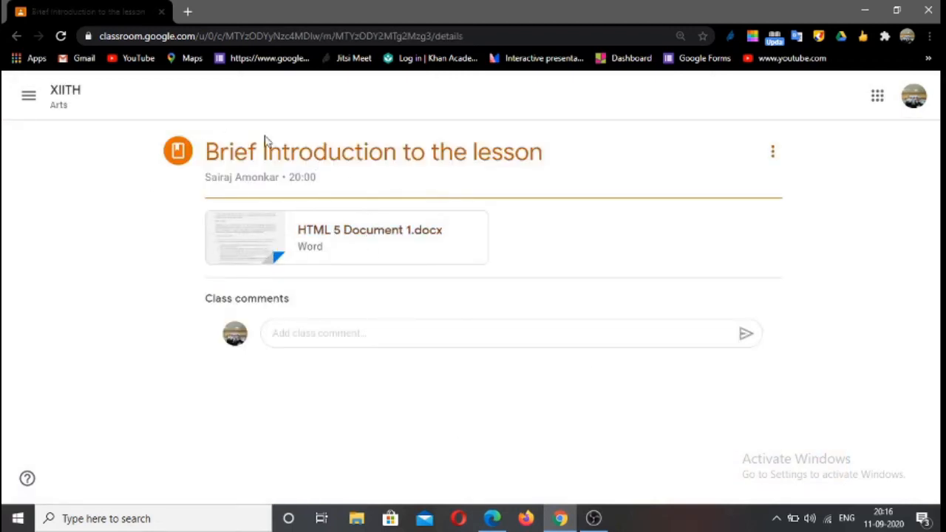
click(364, 236)
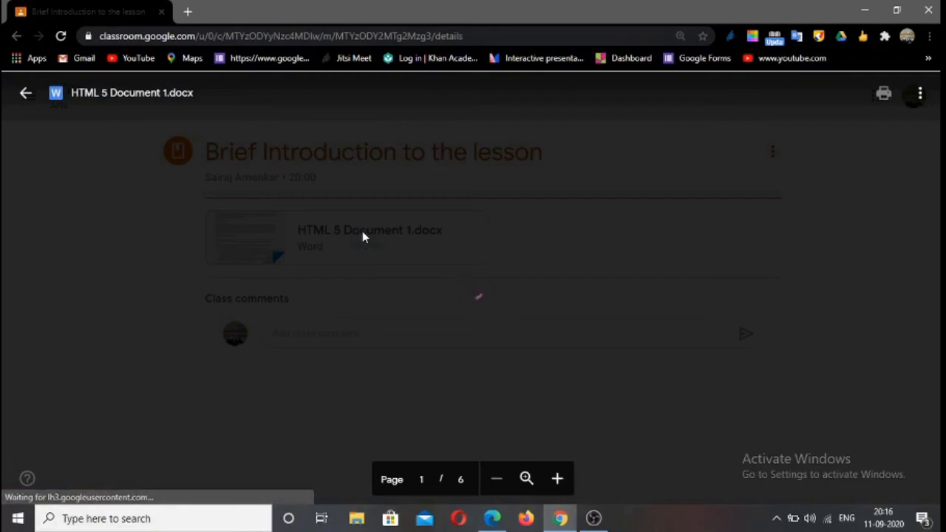
scroll(449, 281, down, 15)
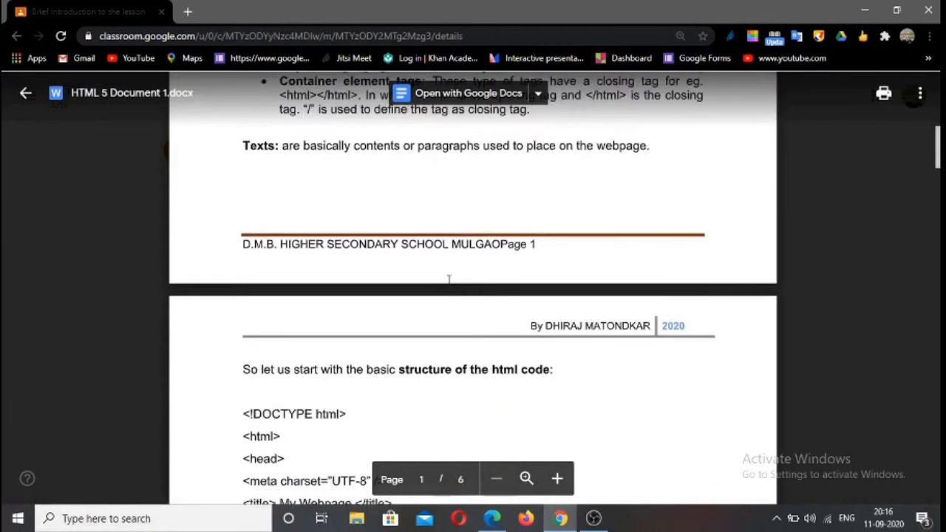
scroll(449, 281, down, 20)
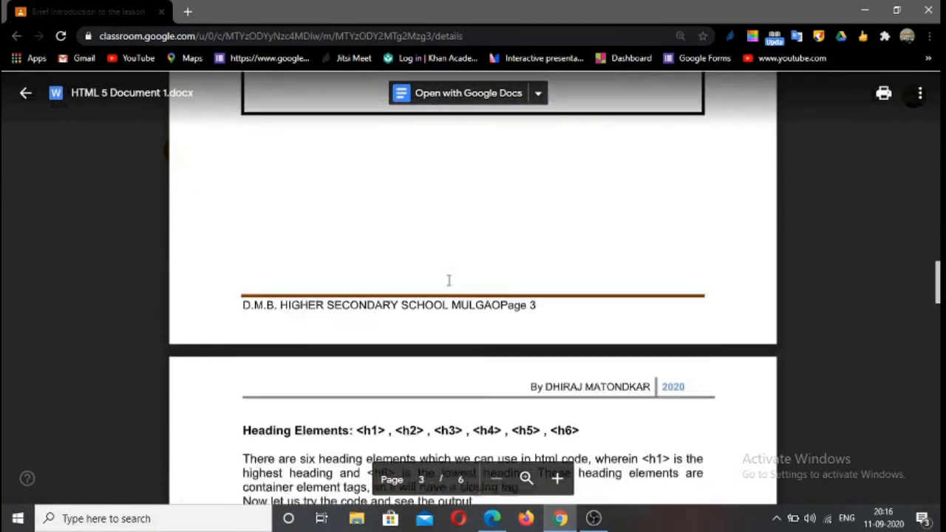
scroll(449, 281, down, 4)
scroll(449, 281, up, 20)
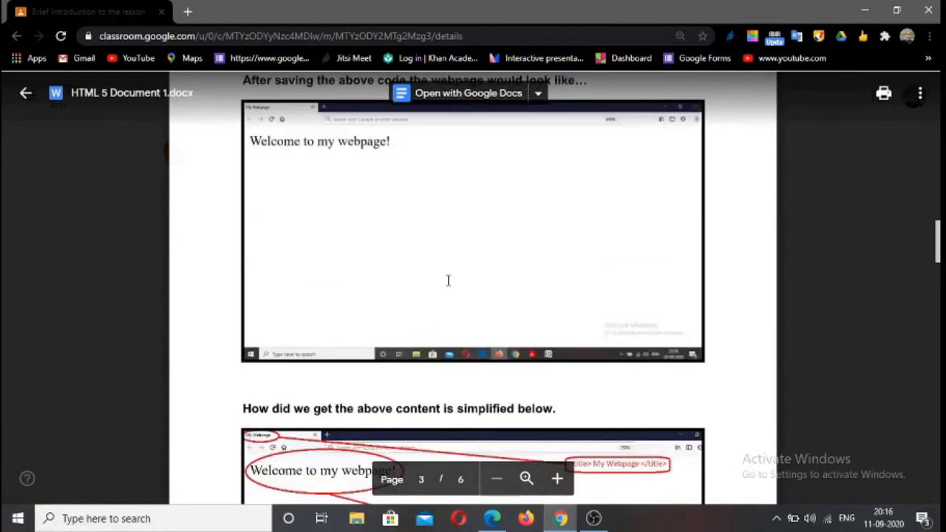
scroll(447, 281, up, 5)
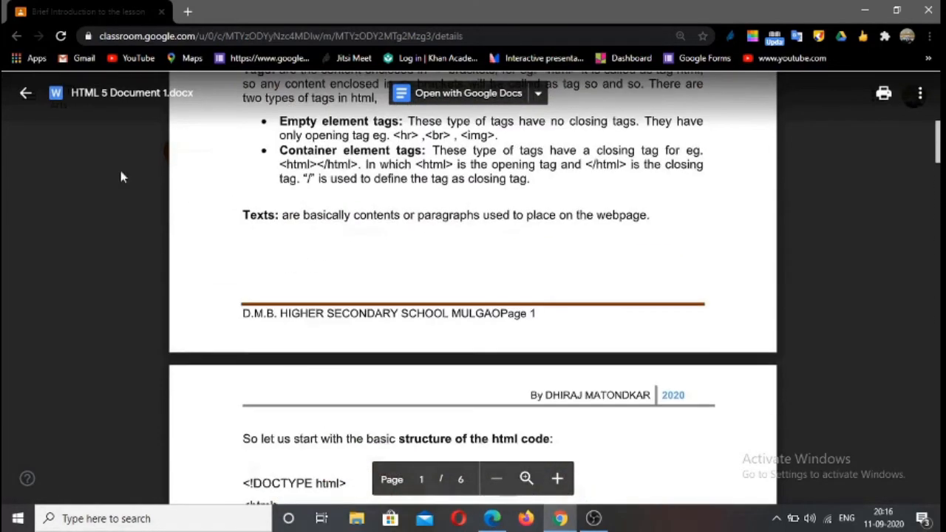
click(25, 92)
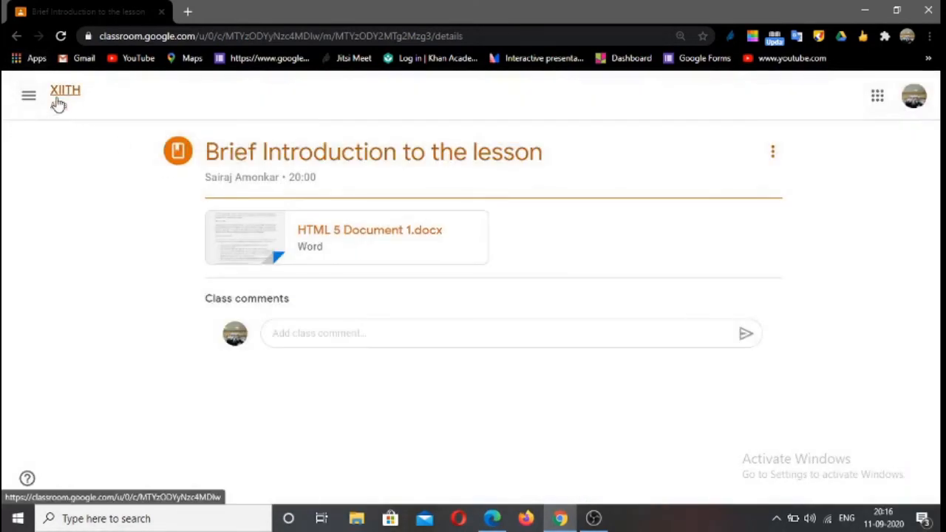
click(57, 101)
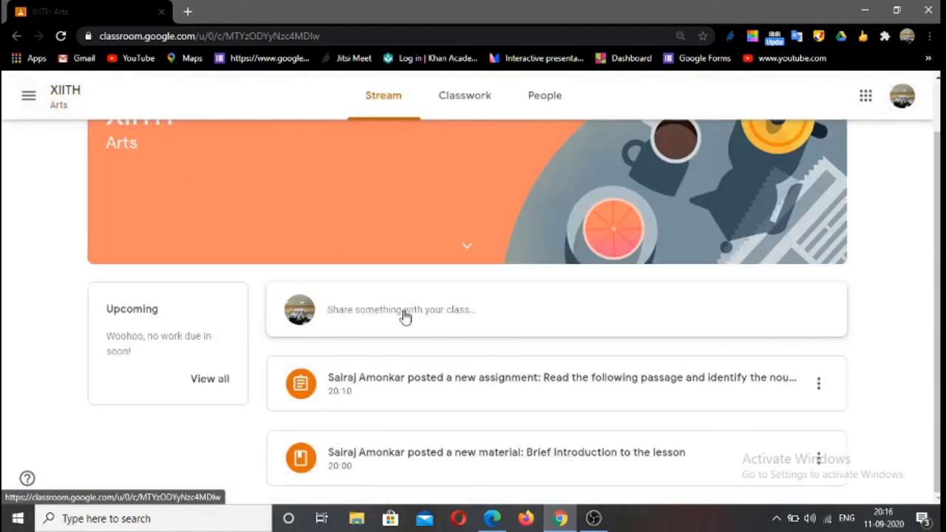
Open the assignment "Read the following passage and identify the nouns", dismiss the introductory tip, and look through its attached HTML 5 Document 1.docx
click(477, 389)
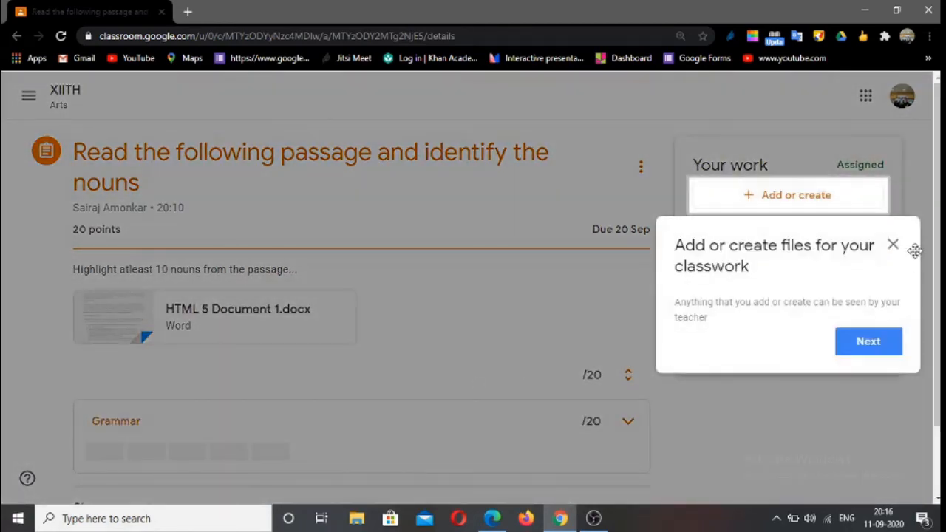
click(894, 249)
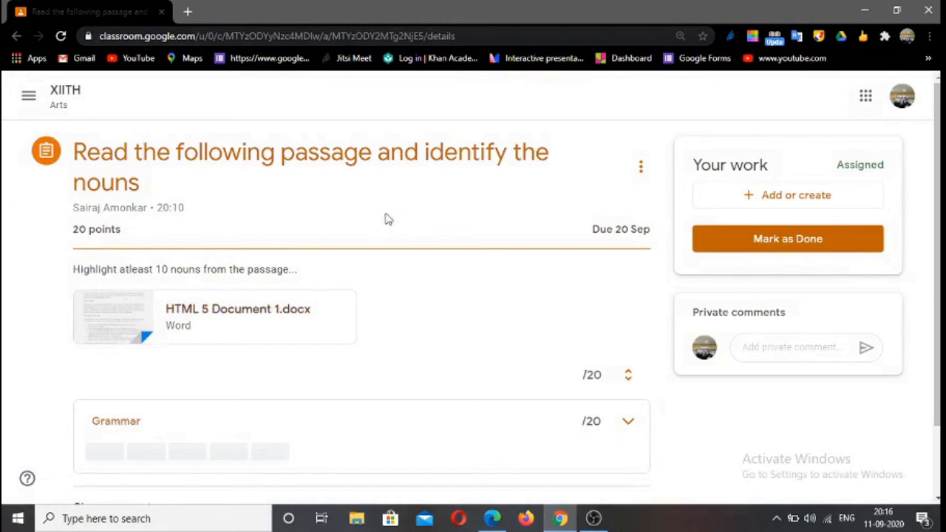
click(266, 318)
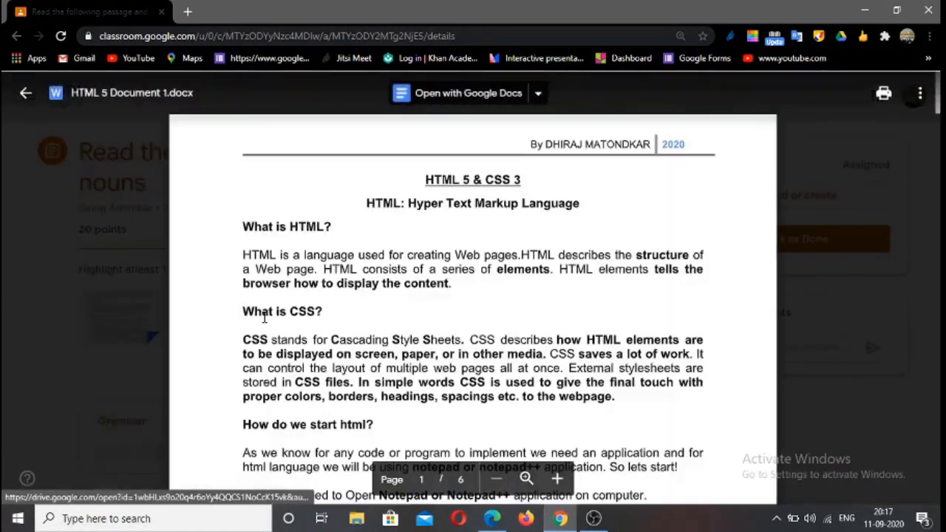
scroll(492, 292, down, 10)
scroll(490, 290, up, 10)
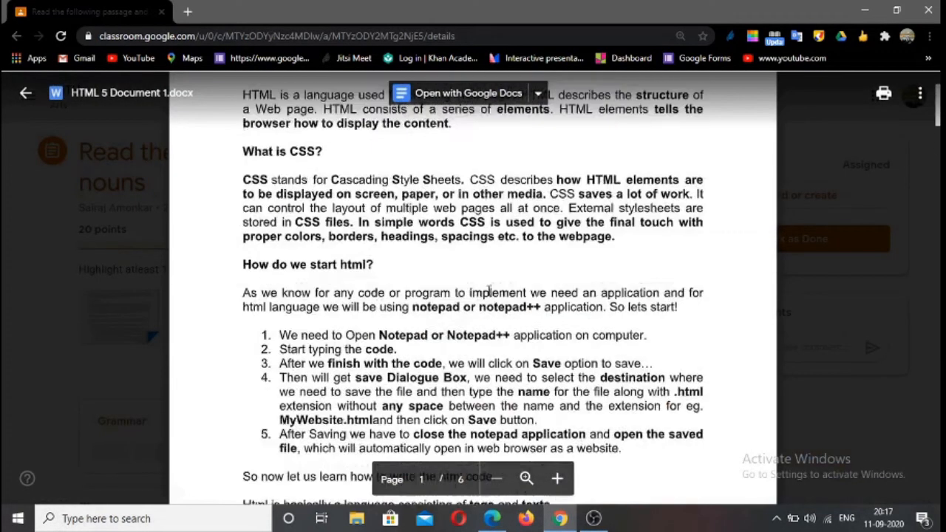
click(25, 92)
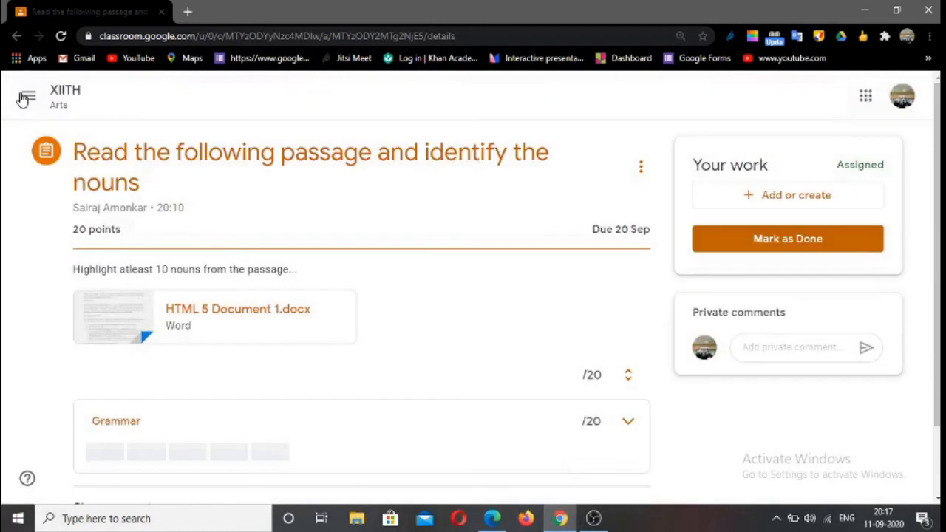
Create a new Google Docs file as the student's work for the assignment and dismiss the tip about handing in
click(751, 202)
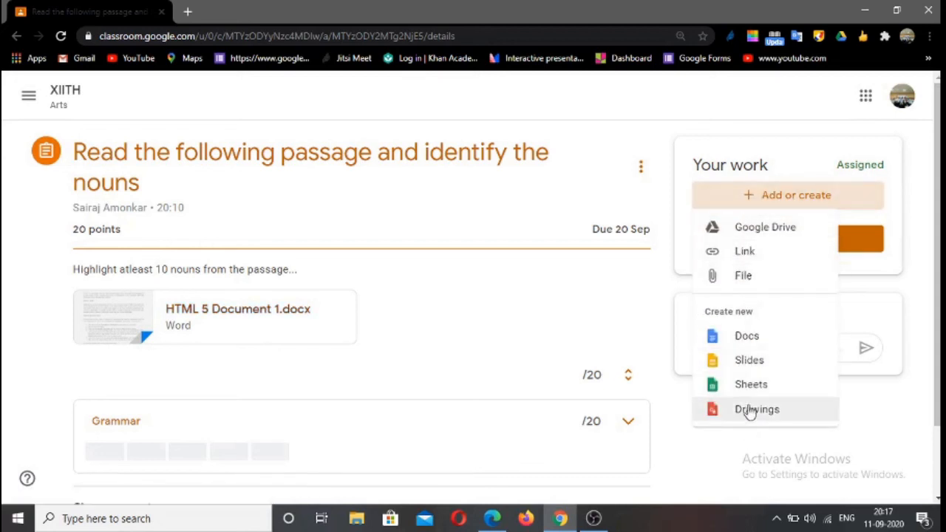
click(745, 337)
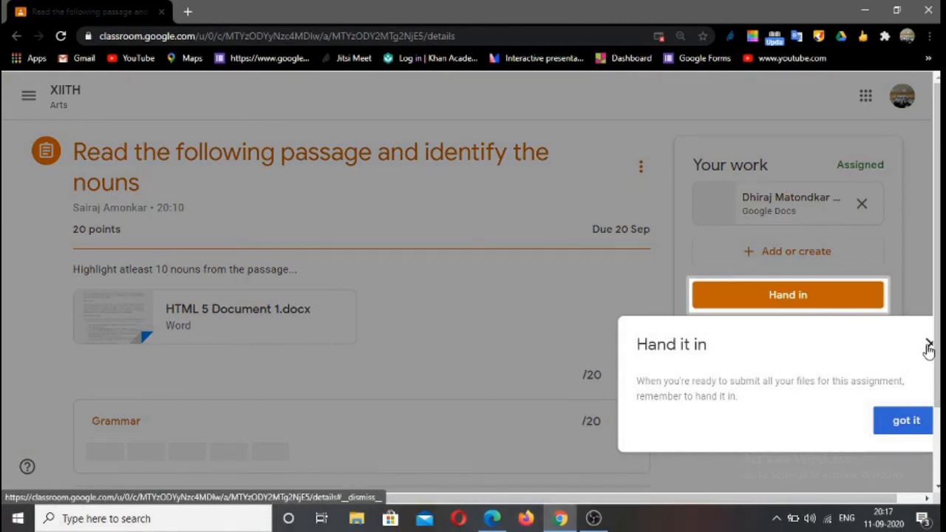
click(884, 420)
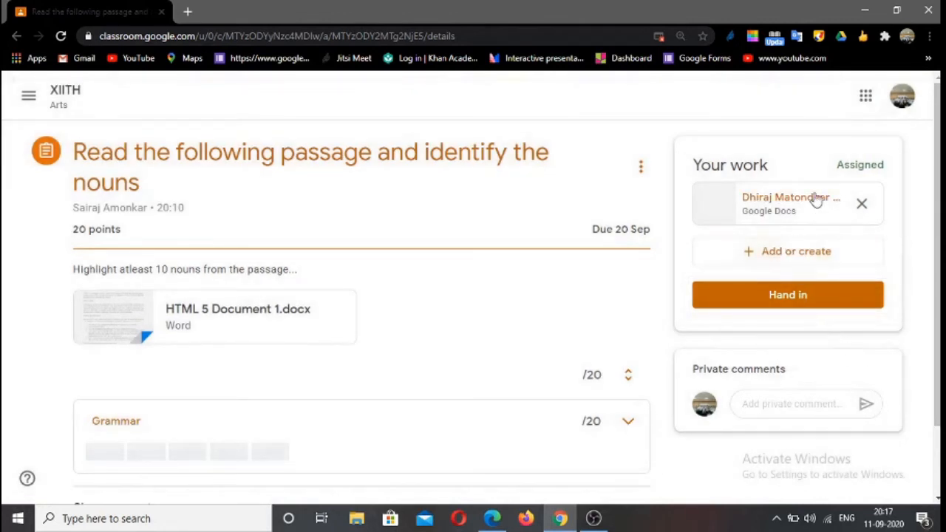
Open the attached Google Docs file and fill it with three lines of random placeholder text starting with "Aksdb jJADF DJK FL"
click(774, 207)
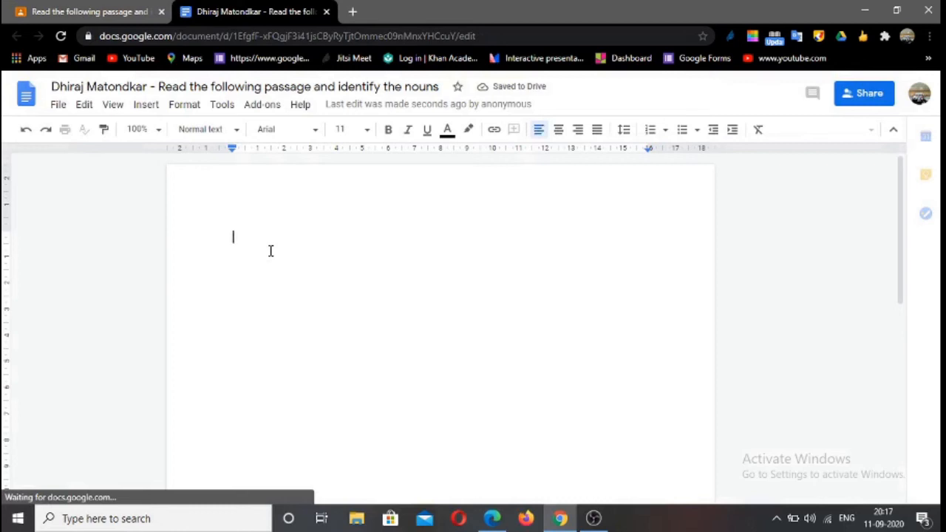
text(Aksdb jJA)
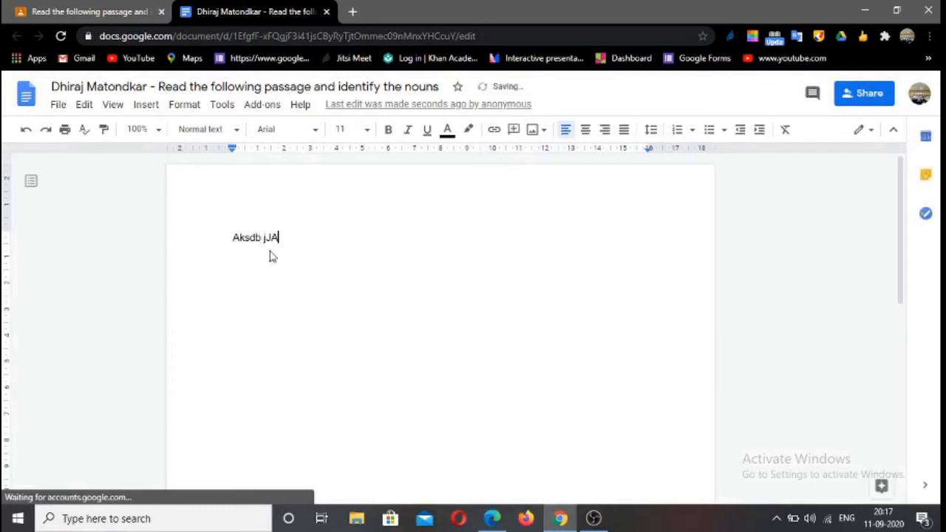
text(DF DJK FL adc dj c A;S DCadcj ALJ DC)
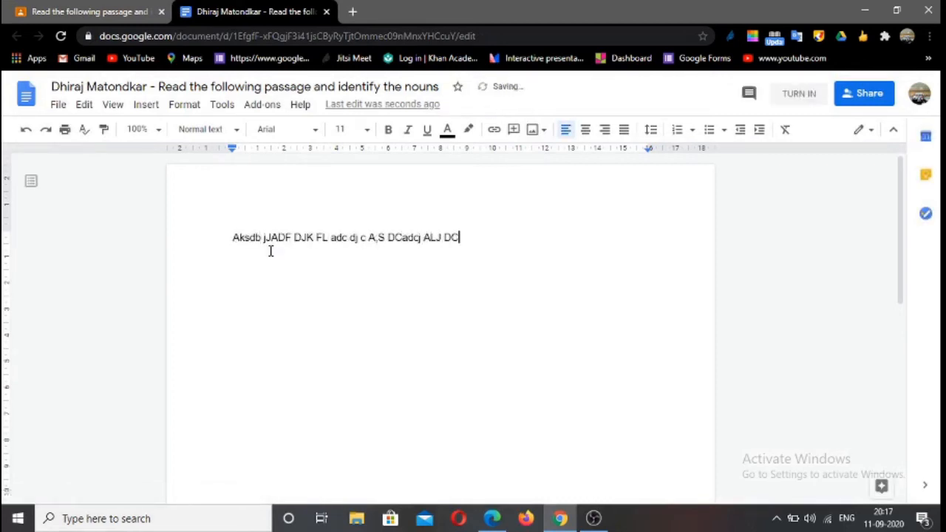
text(J adcj DJ CJs dcj SDC jsd cS DCJ JSd c)
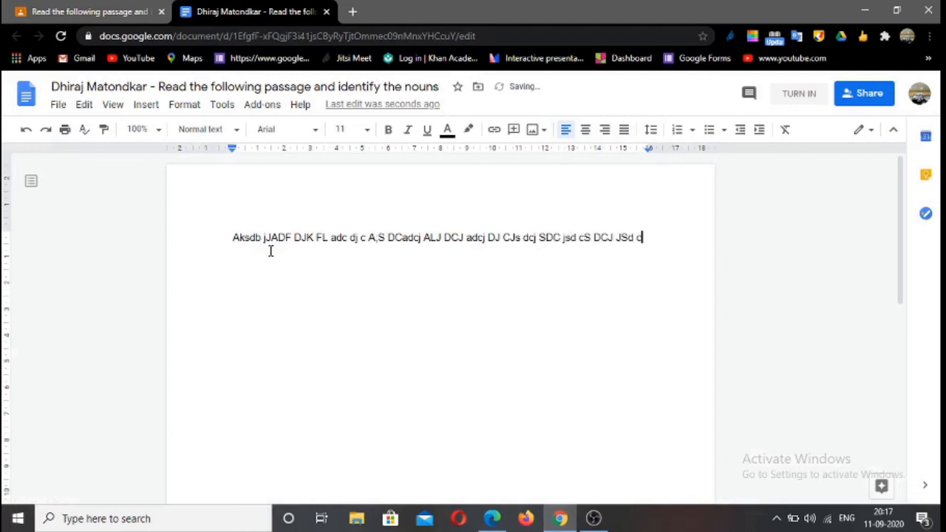
text( AS D;s dcjl dsck LSD Csd cjlh SDJC Jsd )
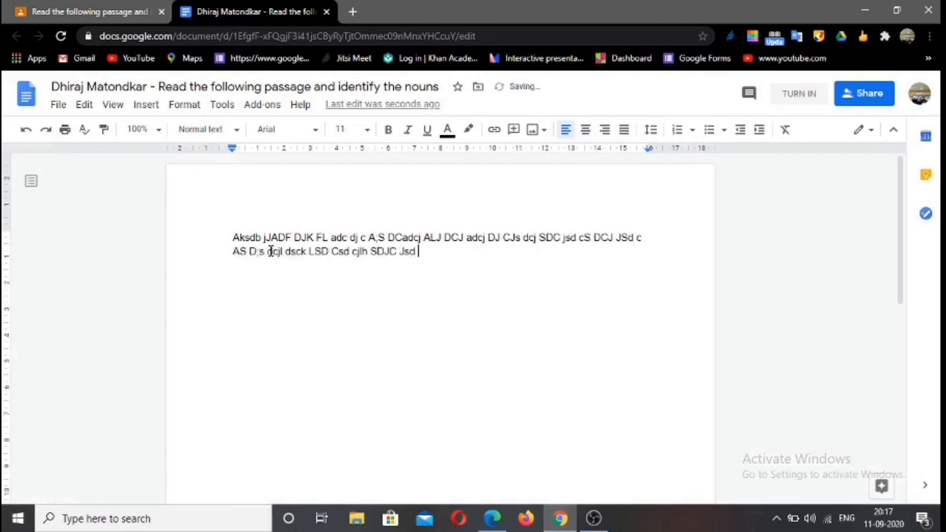
text(clk SDCLJ dljc lJHAS DCLJd clj SDCLJH sdcjh SDJH CJh sdcljh D CLHJ asdcj JHDS CJ asdljh ASJC)
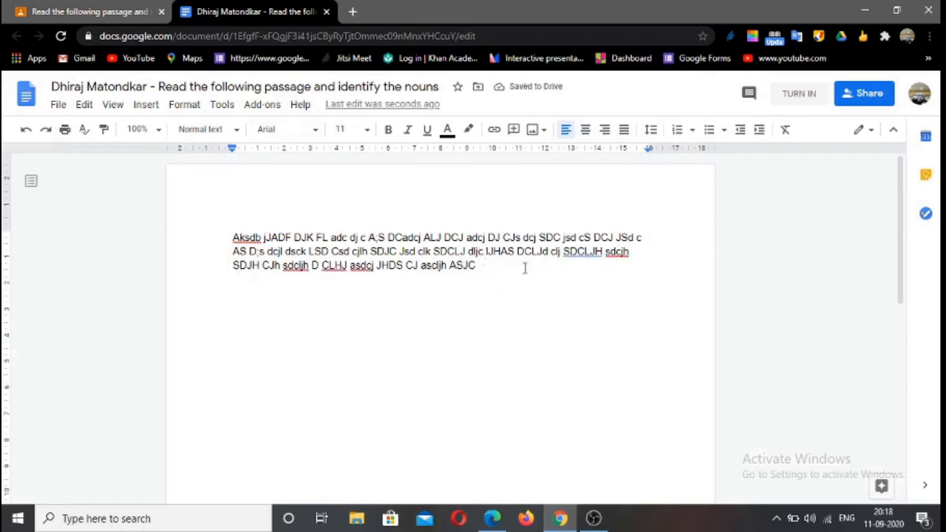
Review who the answer document is shared with, leaving its sharing settings as they are
click(868, 98)
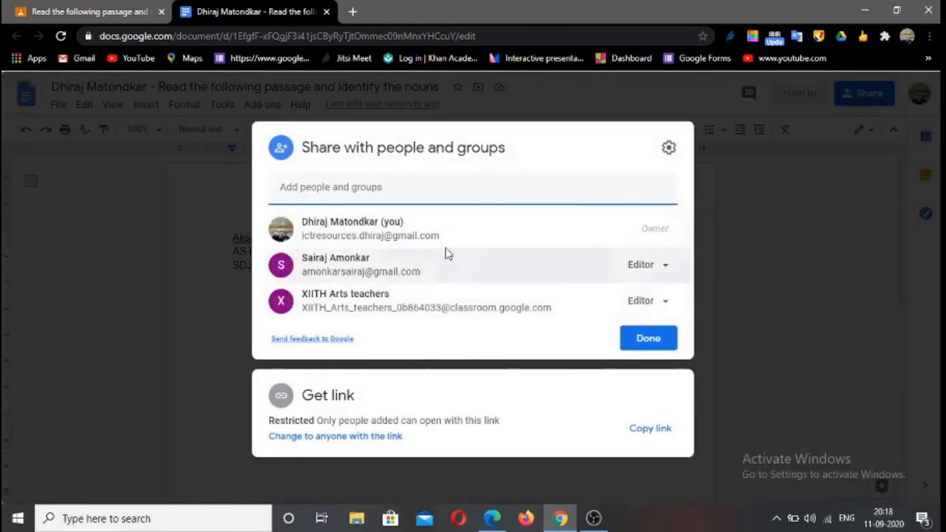
click(648, 339)
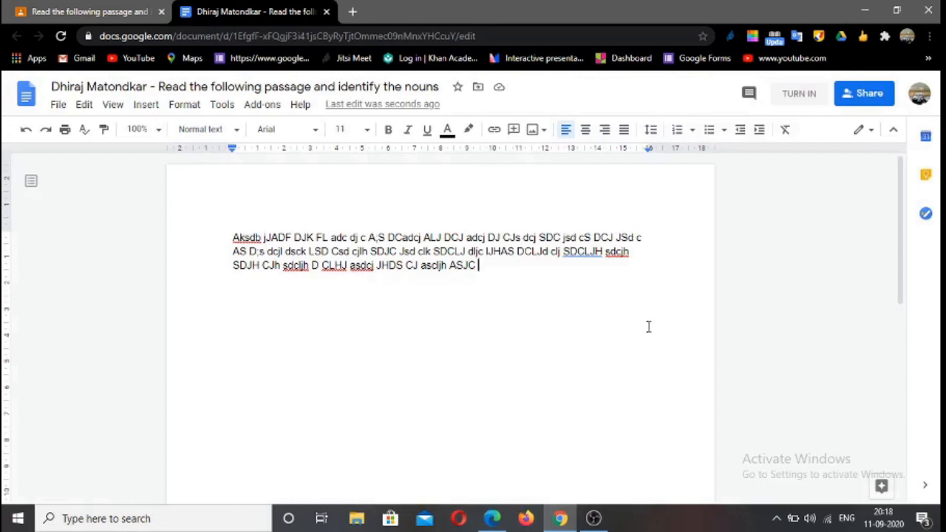
Close the answer document, hand it in for the assignment, and confirm the submission
click(324, 12)
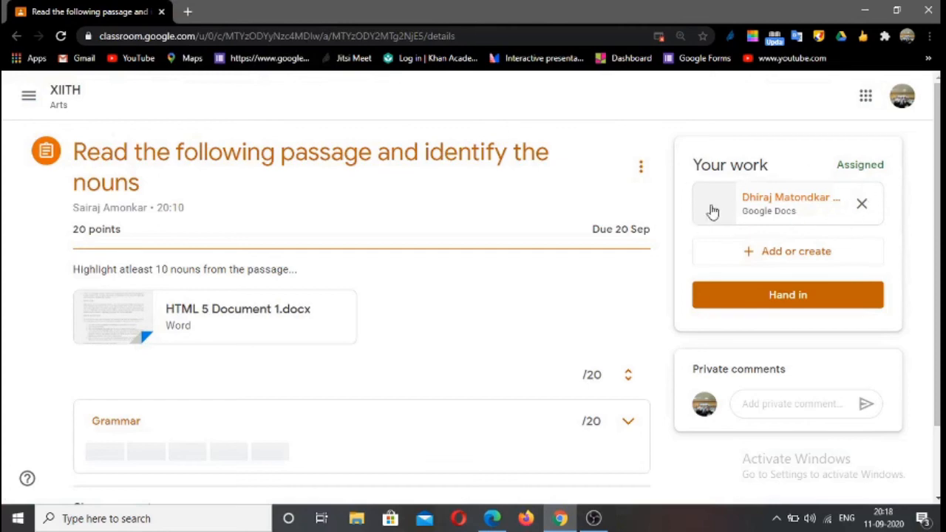
click(788, 296)
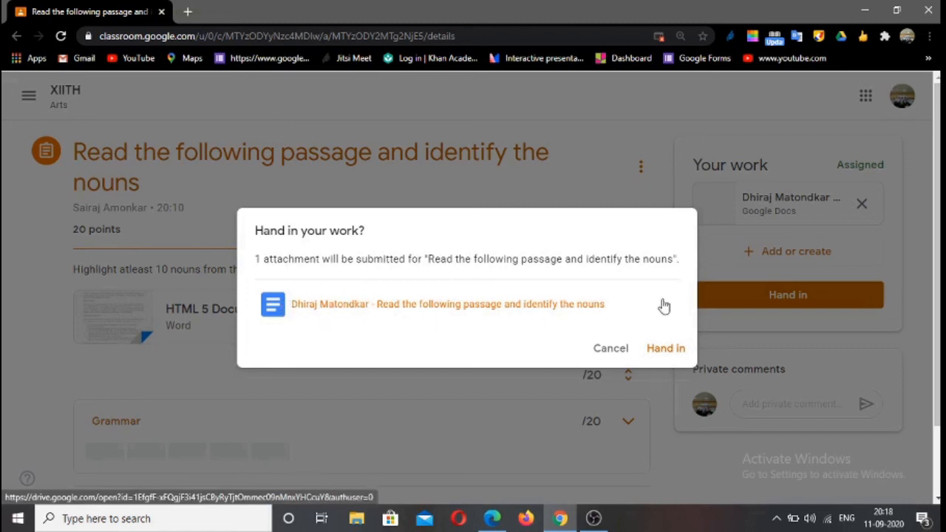
click(673, 351)
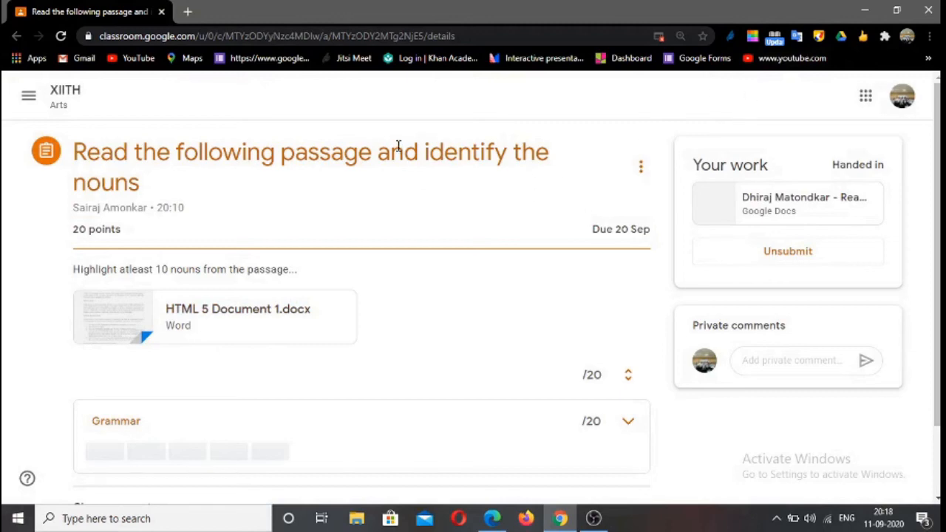
Switch to the teacher's class in Microsoft Edge and view the list of teachers and students in XIITH Arts
click(490, 519)
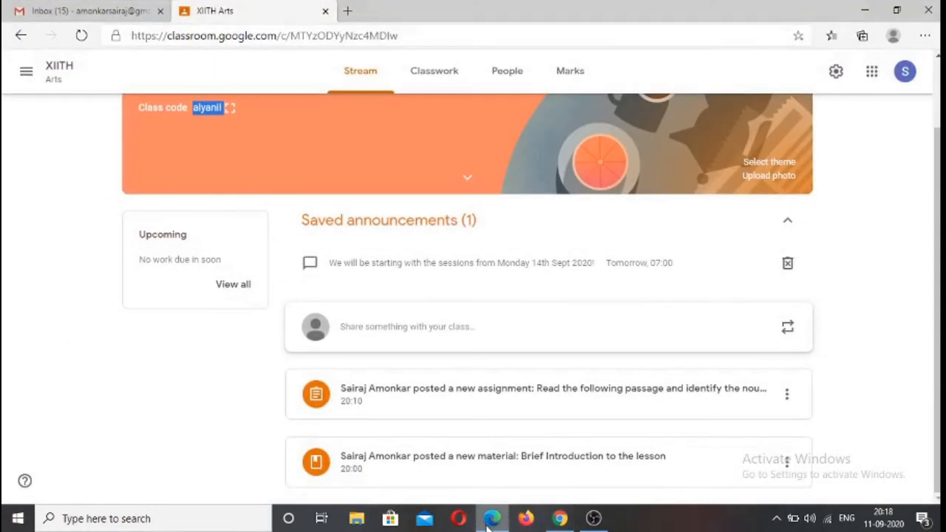
scroll(396, 315, up, 2)
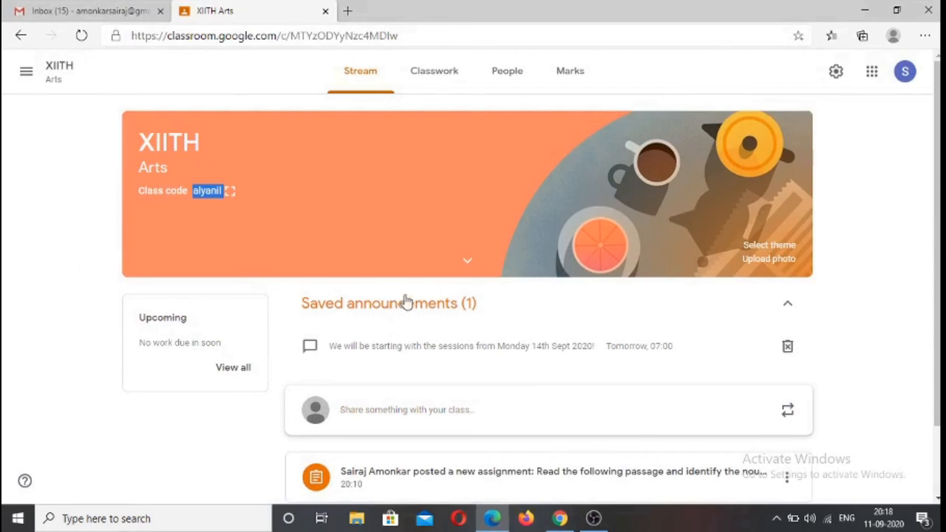
click(508, 74)
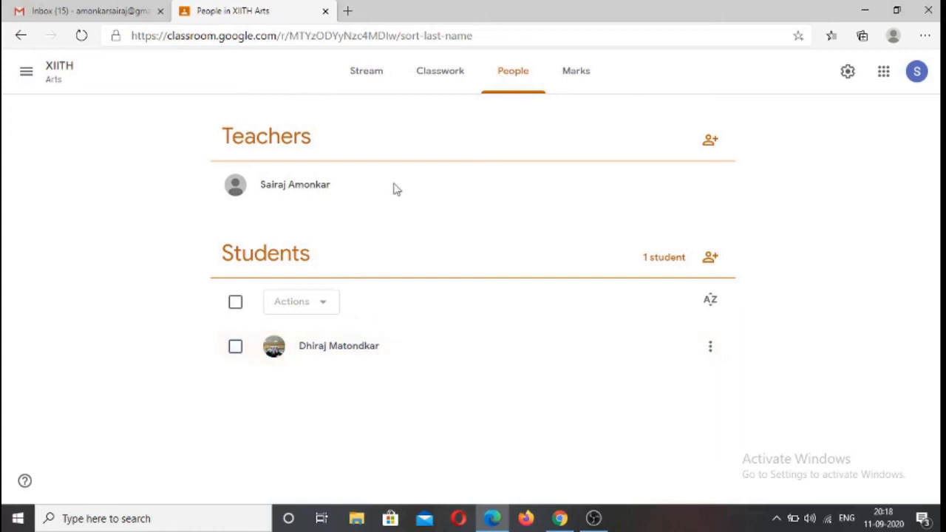
From the classwork, open the handed-in work for "Read the following passage and identify the nouns" and bring up the student's submission for marking
click(442, 84)
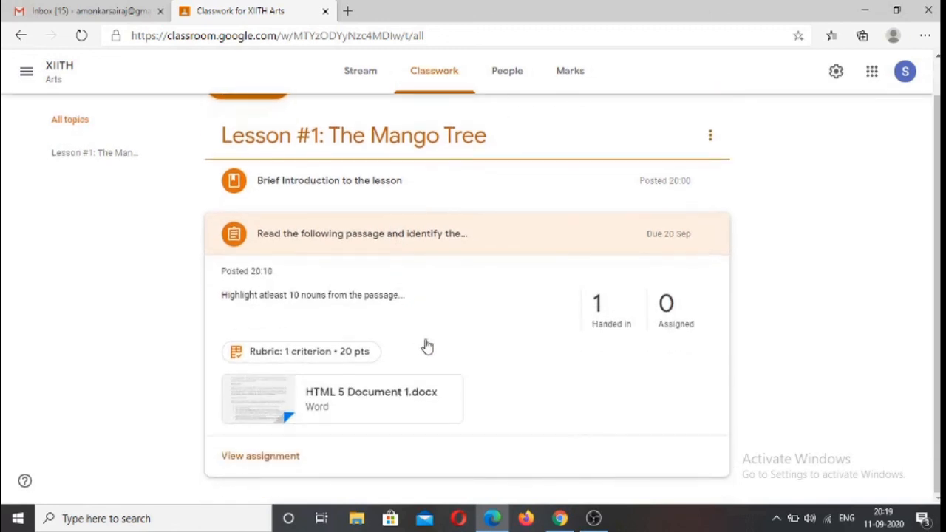
click(601, 319)
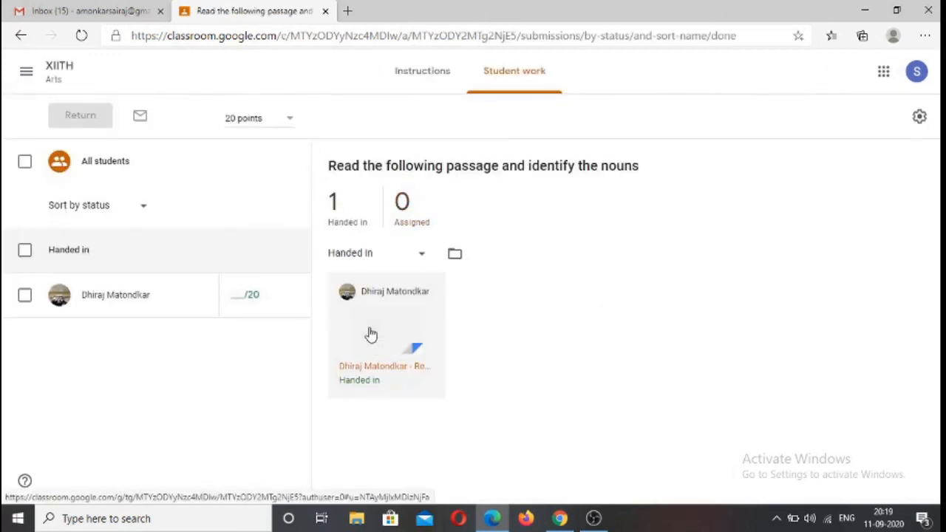
click(369, 333)
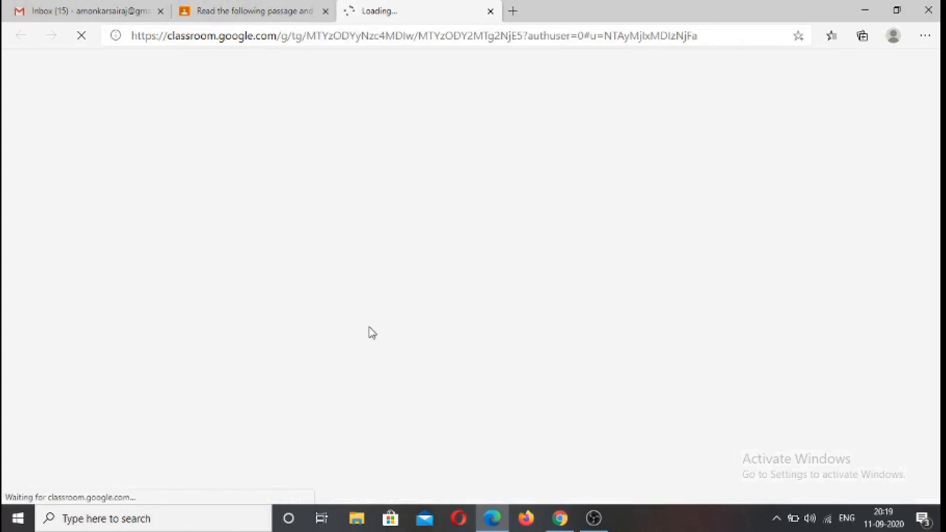
click(489, 11)
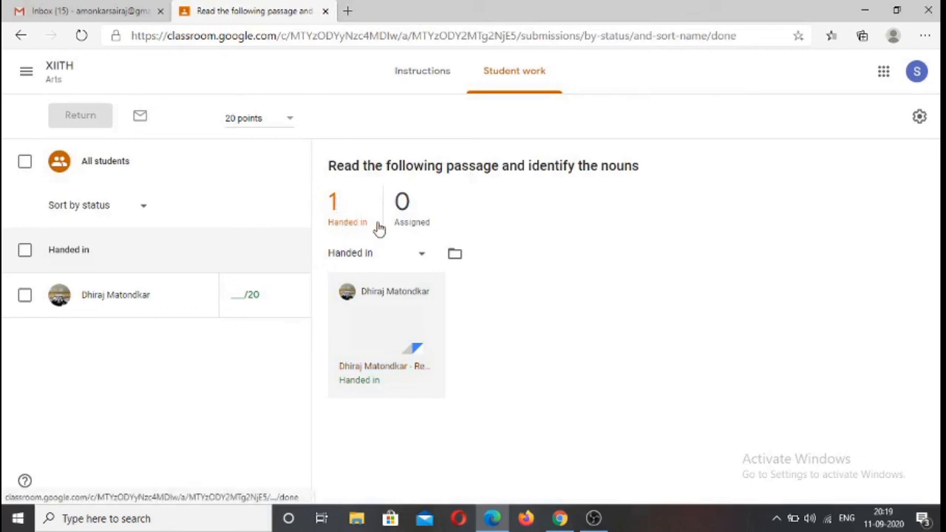
click(375, 336)
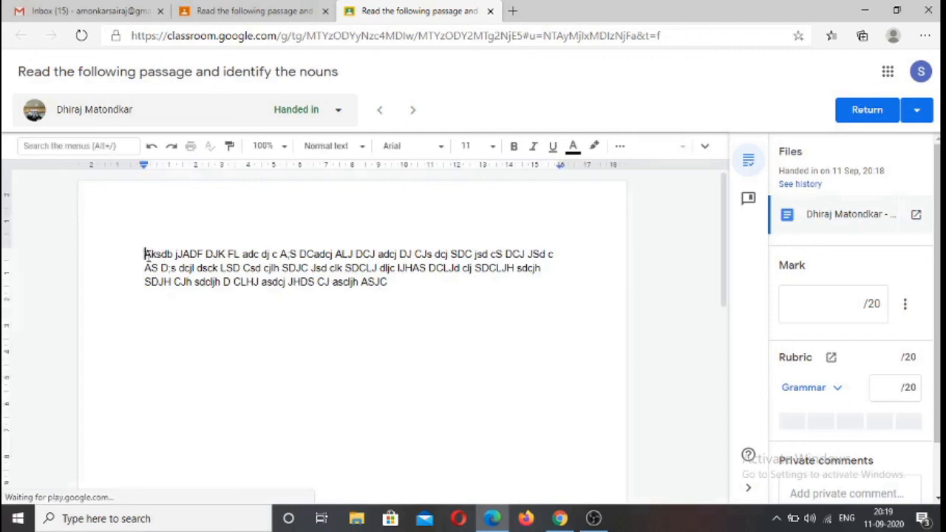
Add the correction note "5 NOUNS ARE WRONG" a few lines below the student's answer text
drag(145, 255, 535, 291)
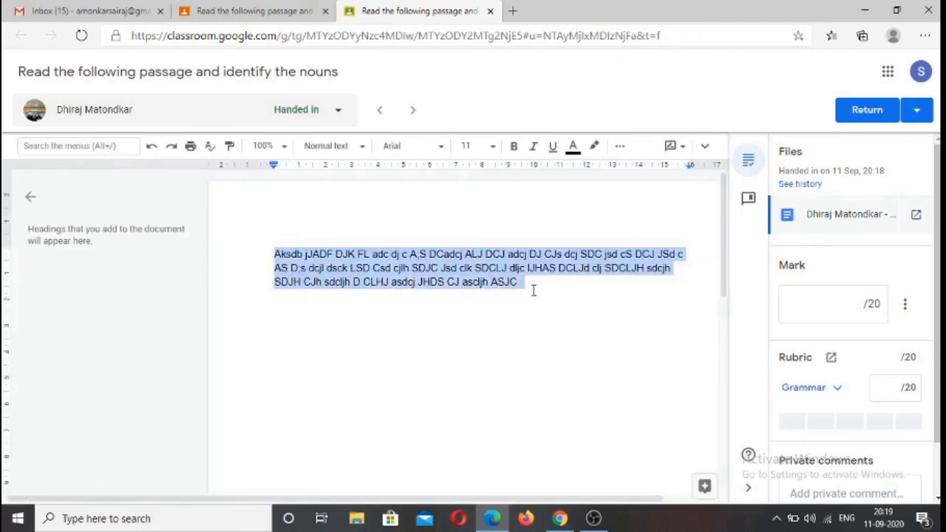
click(549, 333)
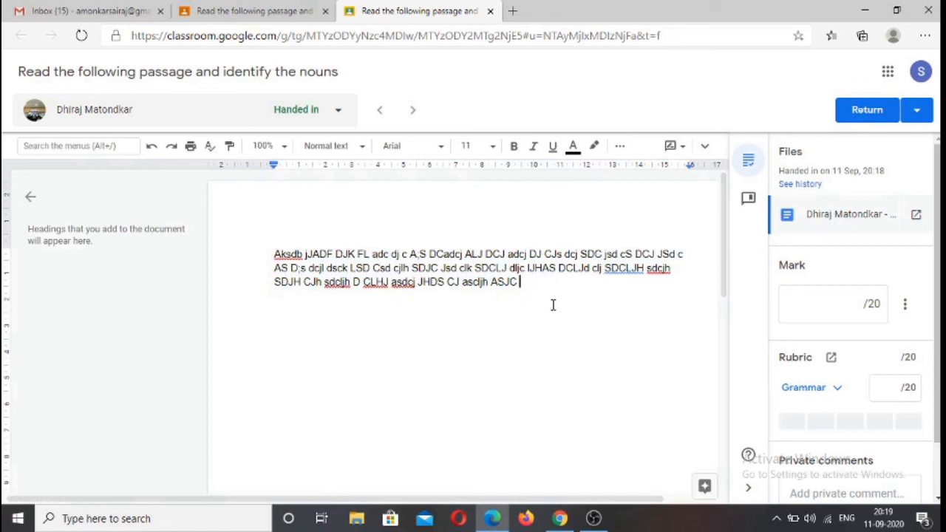
key(Return)
key(Return)
key(Return)
key(Return)
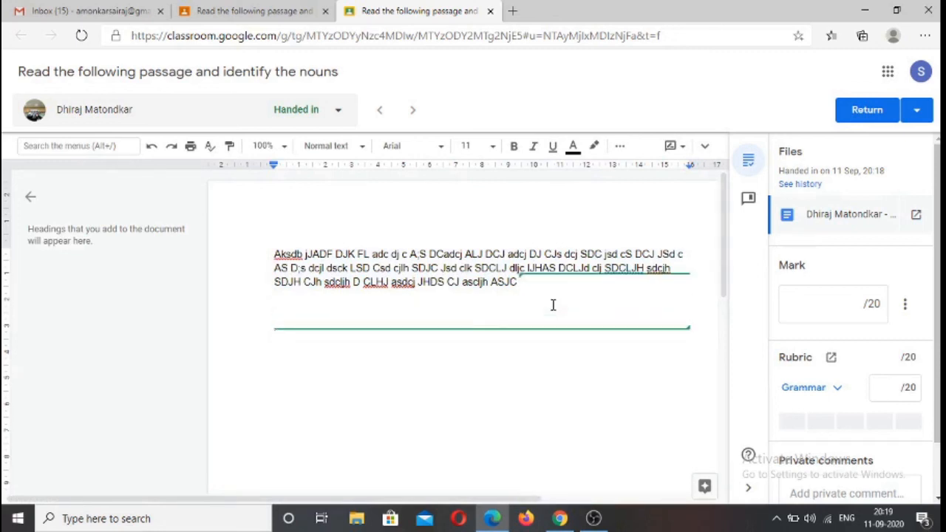
text(5 NOUNS)
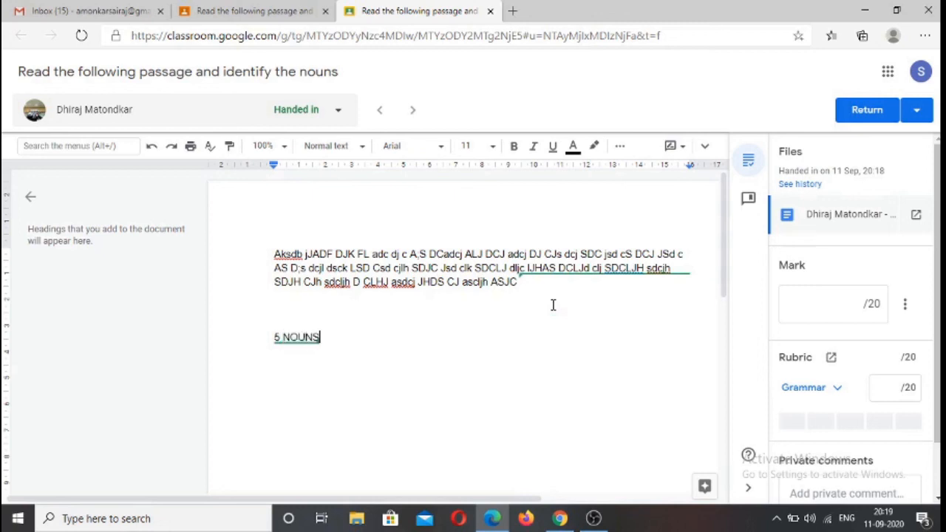
text( ARE WRONG)
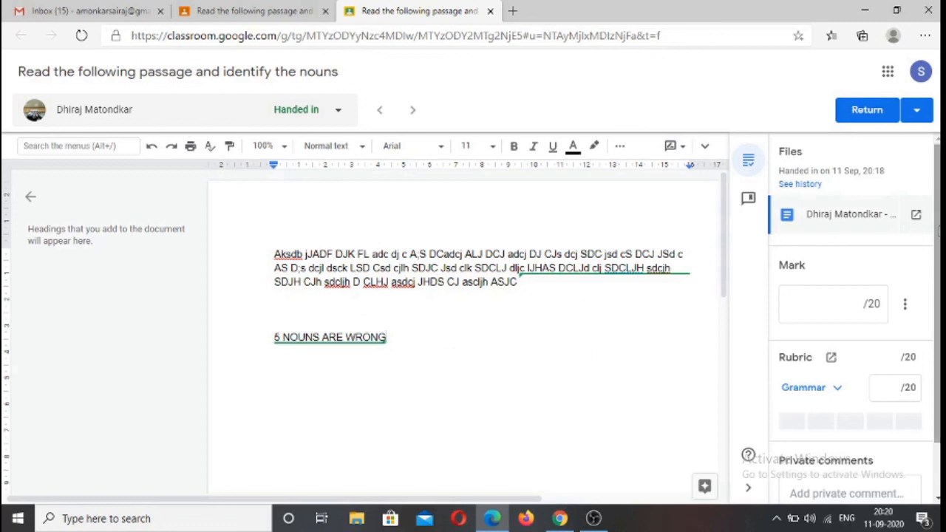
Rate the submission's Grammar rubric criterion as Good, giving it 10 of 20 points
drag(937, 319, 937, 370)
scroll(827, 253, down, 1)
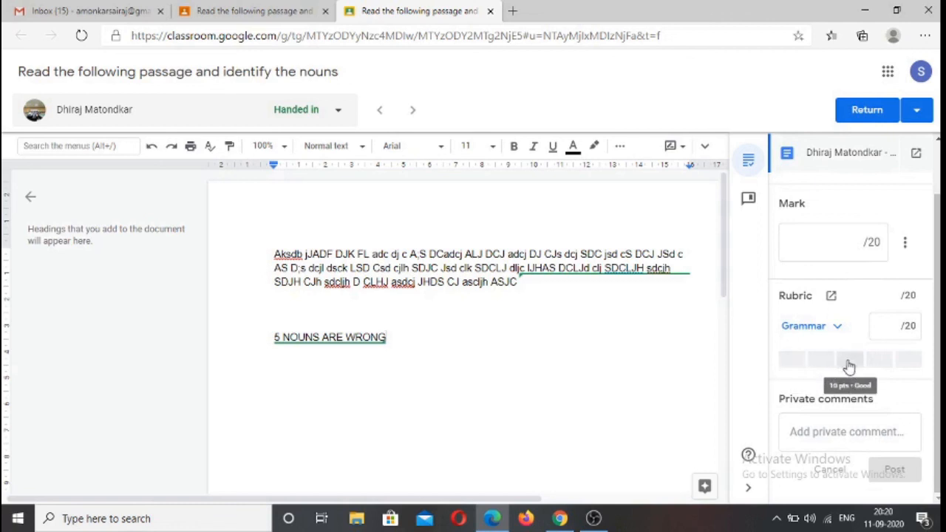
scroll(899, 312, up, 1)
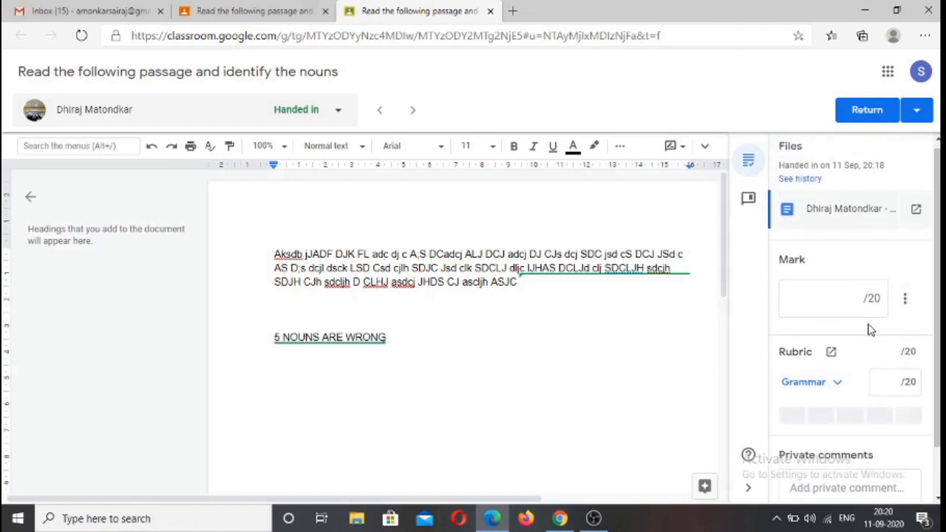
scroll(873, 325, down, 1)
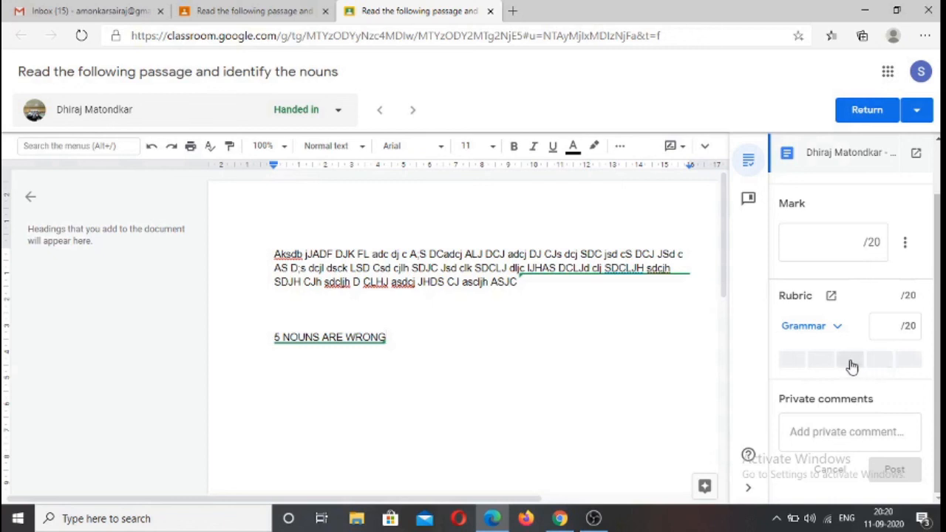
click(850, 360)
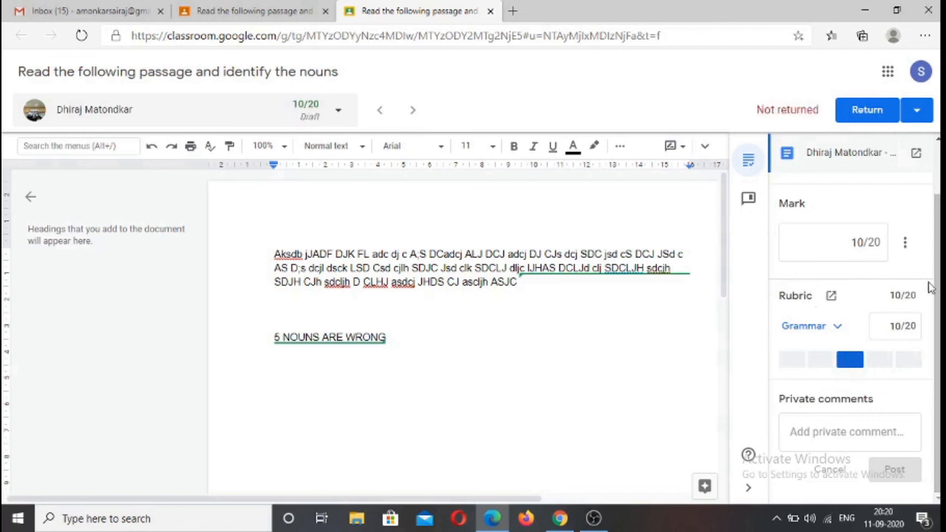
Post the private comment "Please type your answers in a proper sequence." on the student's submission
click(841, 431)
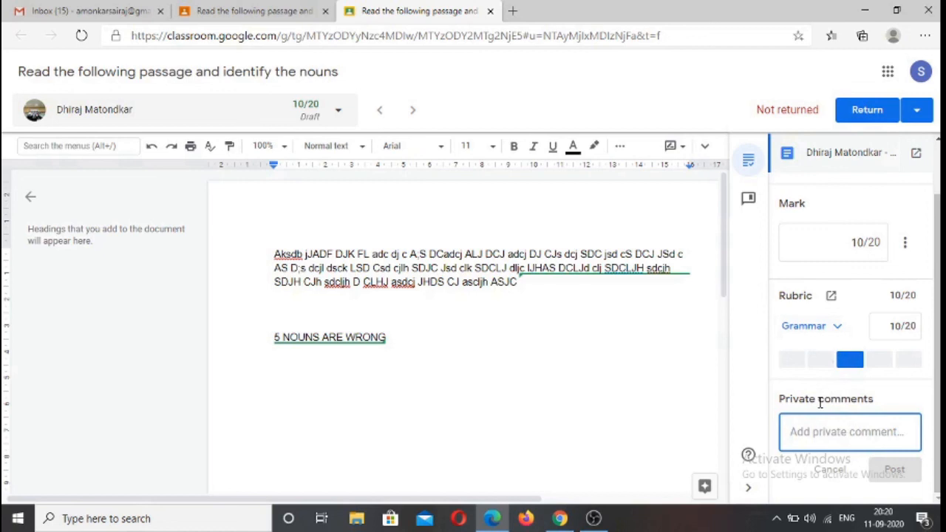
text(pLEA)
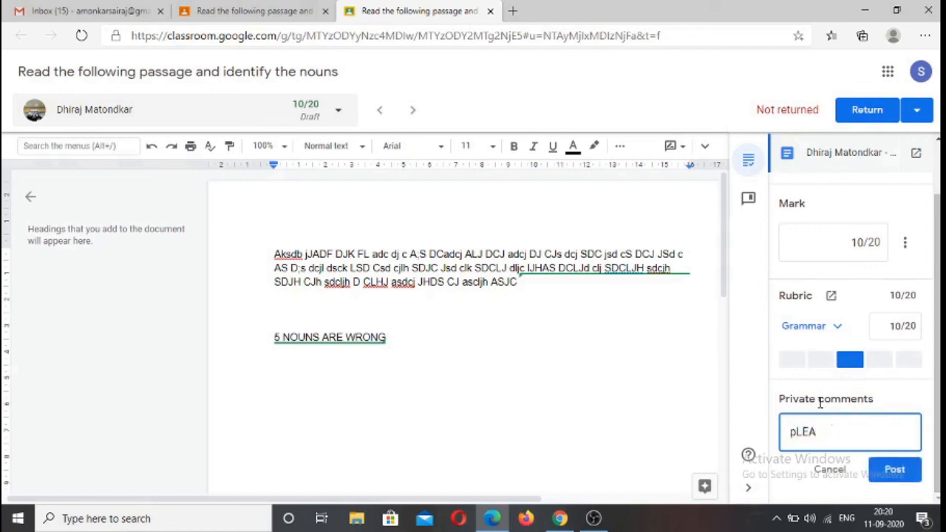
key(BackSpace)
key(BackSpace)
key(BackSpace)
key(BackSpace)
text(Please type your a)
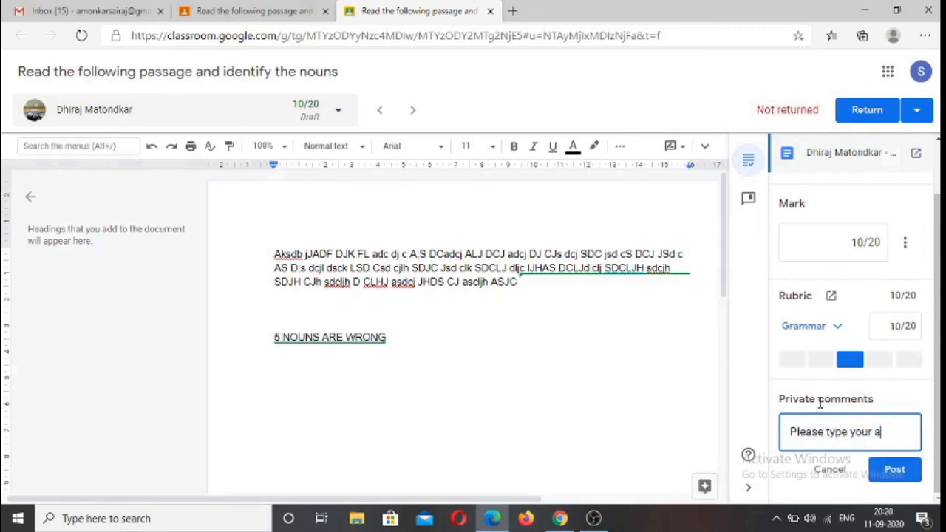
text(nswers)
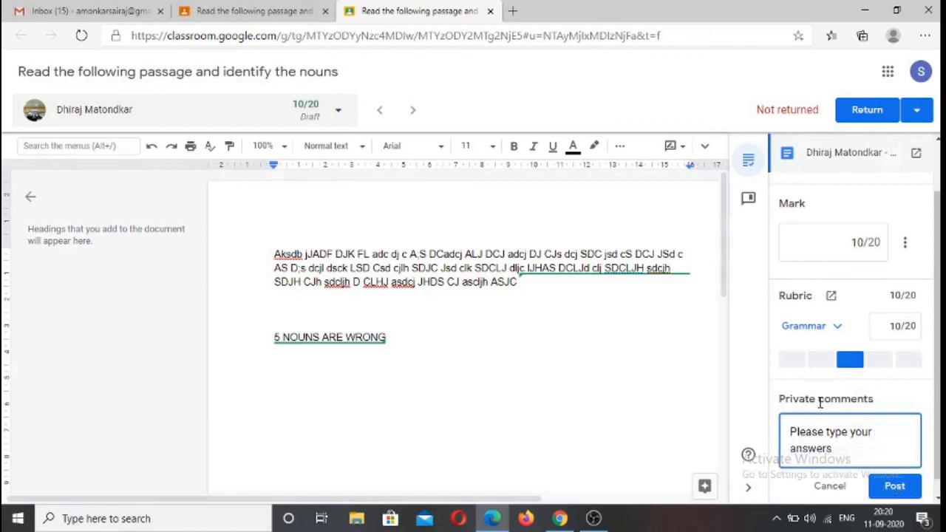
text( in a proper manne)
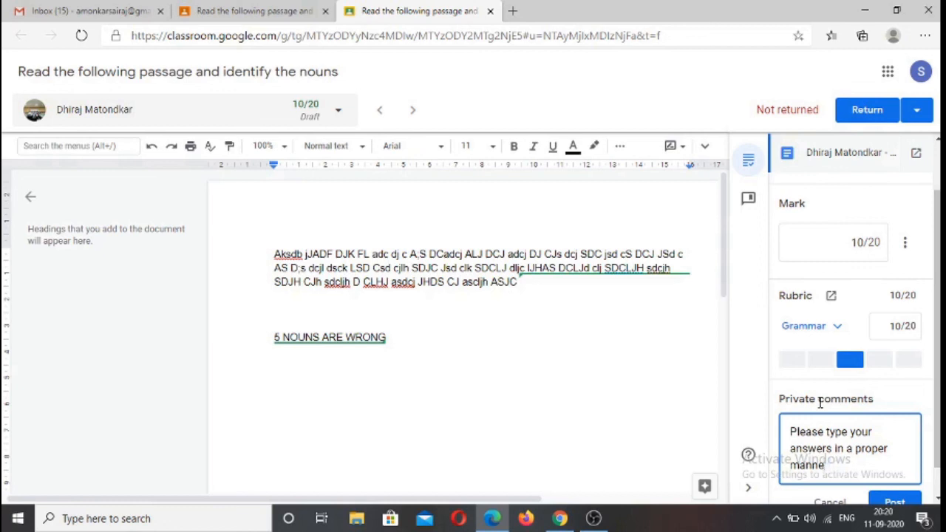
key(BackSpace)
key(BackSpace)
key(BackSpace)
key(BackSpace)
key(BackSpace)
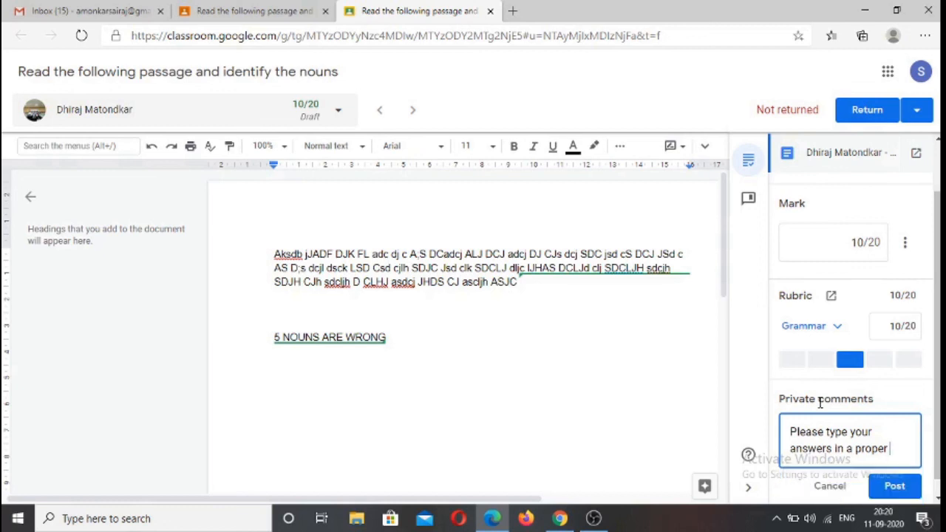
text(sequenc)
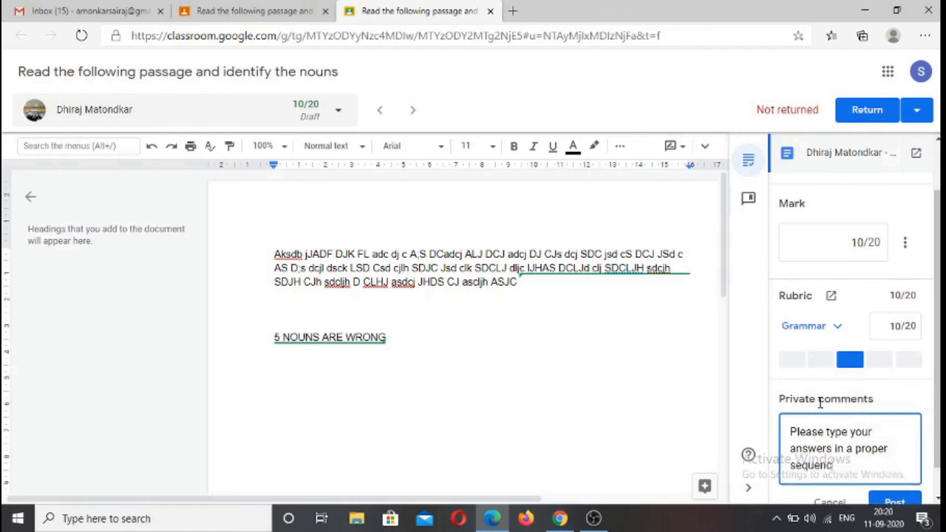
text(e.)
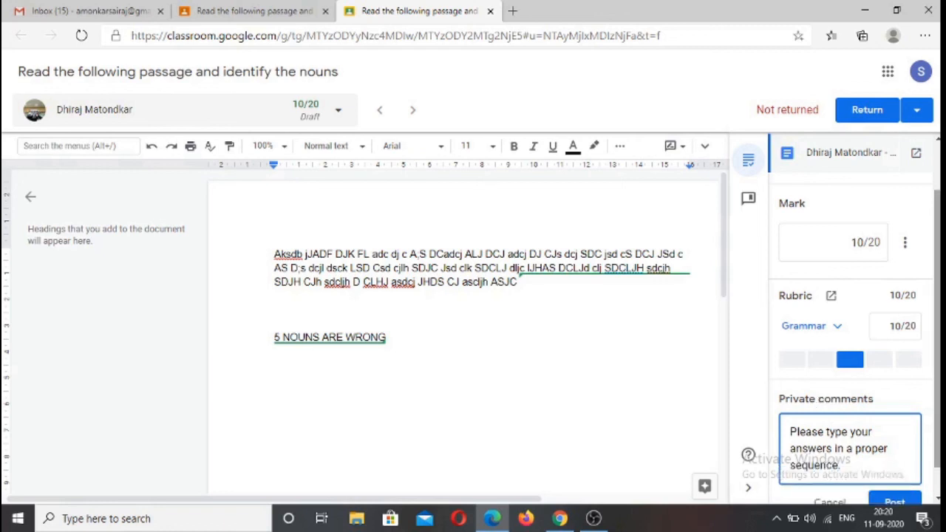
click(896, 503)
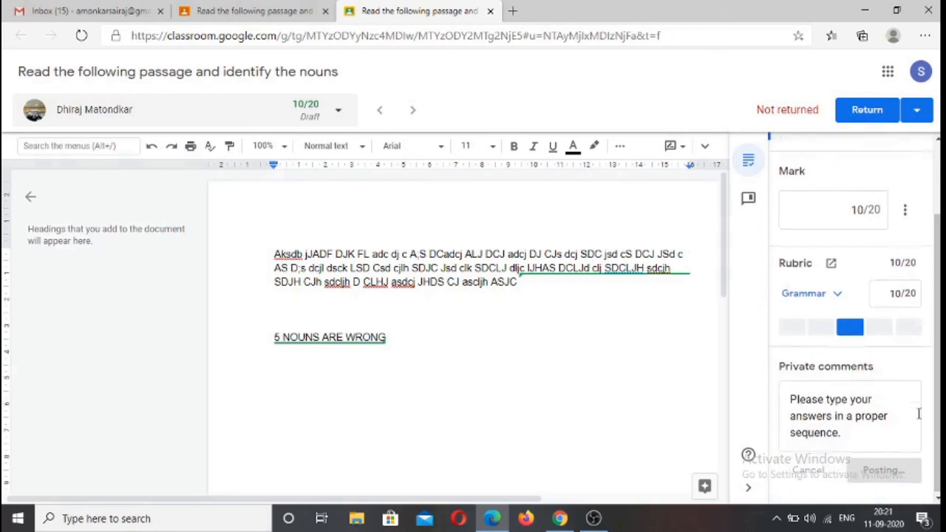
Return the marked work to the student and confirm the return
scroll(882, 362, up, 1)
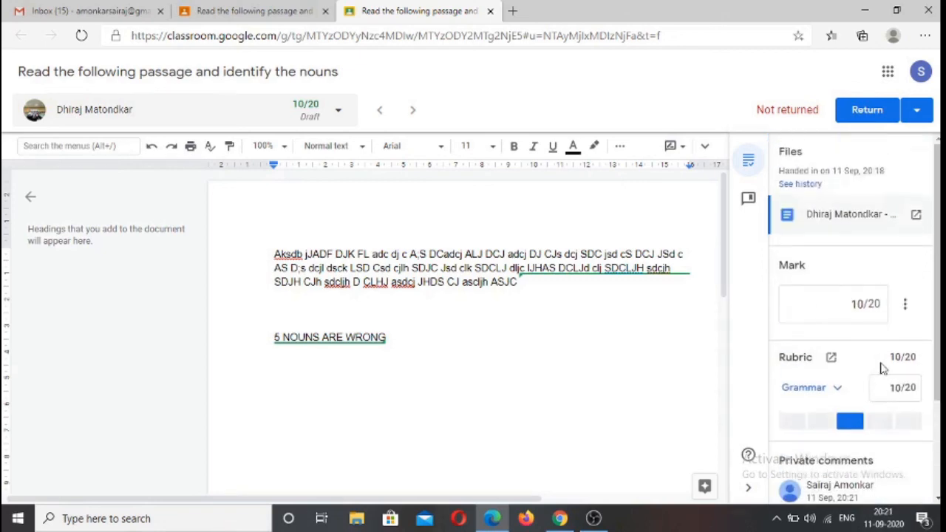
click(860, 109)
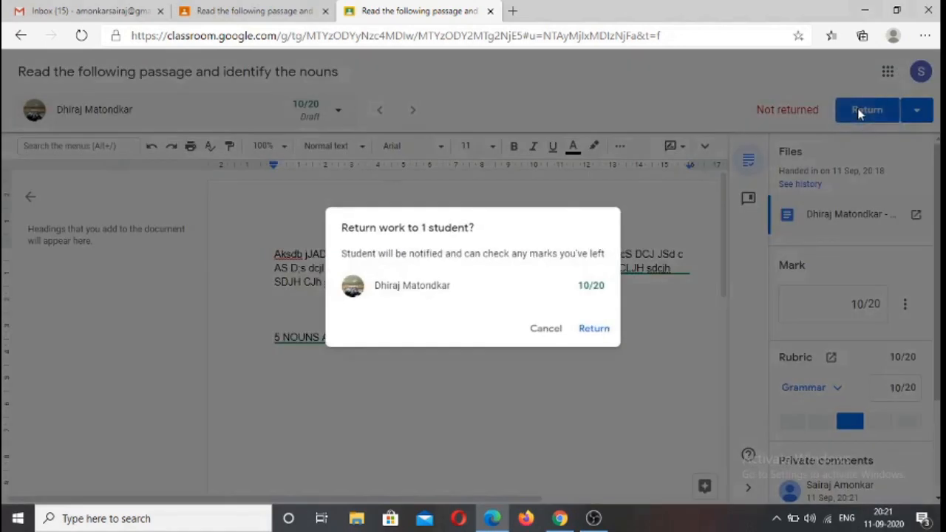
click(592, 329)
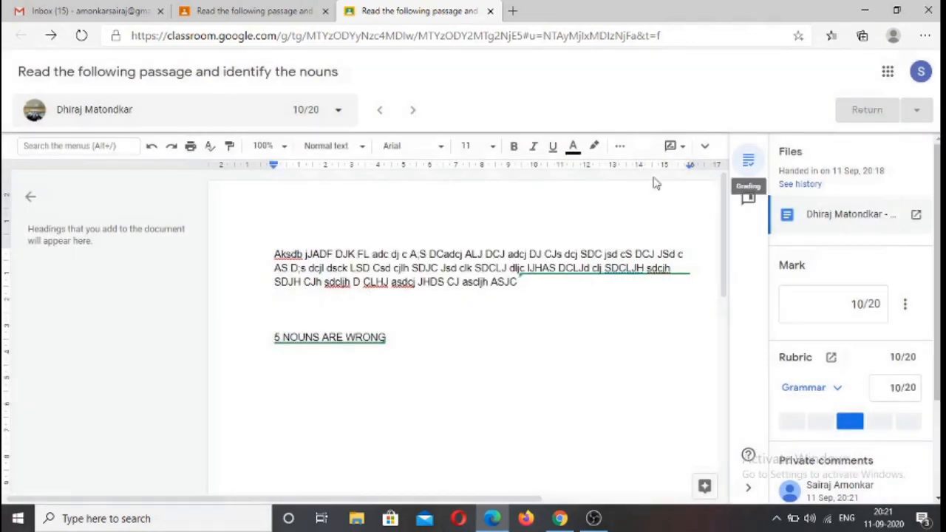
Close the marked submission and view the marks record of the XIITH Arts class
click(491, 11)
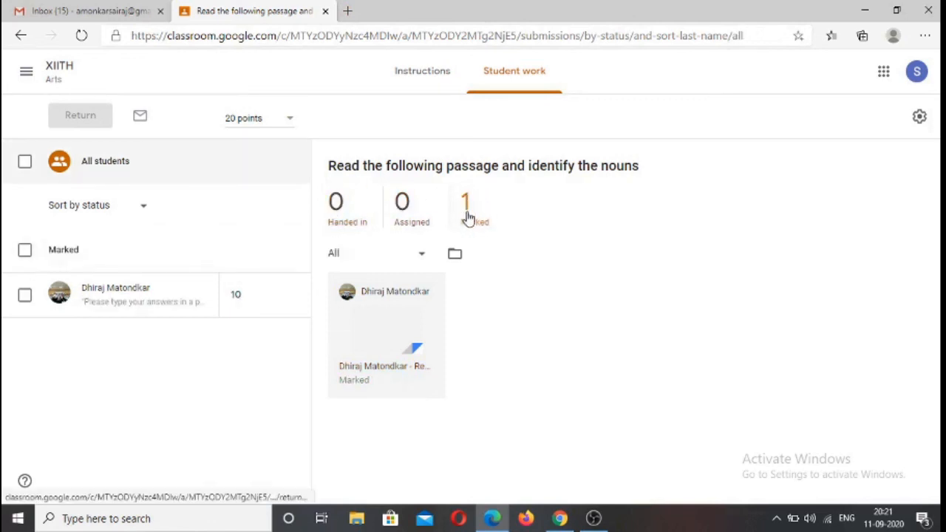
click(52, 74)
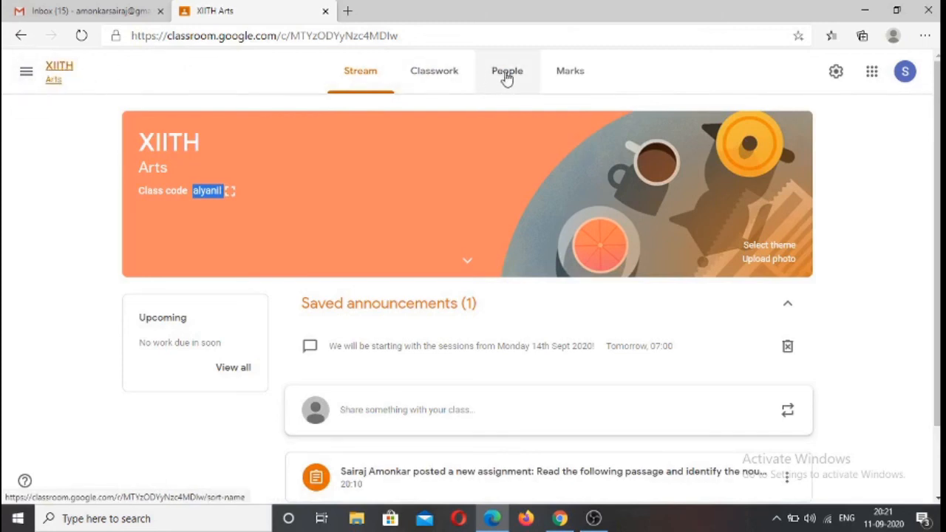
click(572, 73)
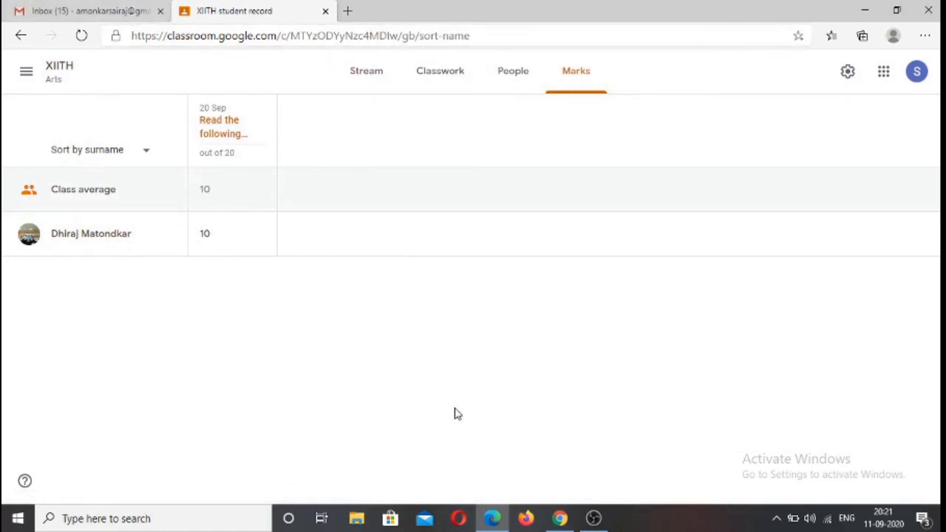
Switch to the student's class in Google Chrome and view the student's own work list, expanding the noun assignment's mark and private comment
click(559, 520)
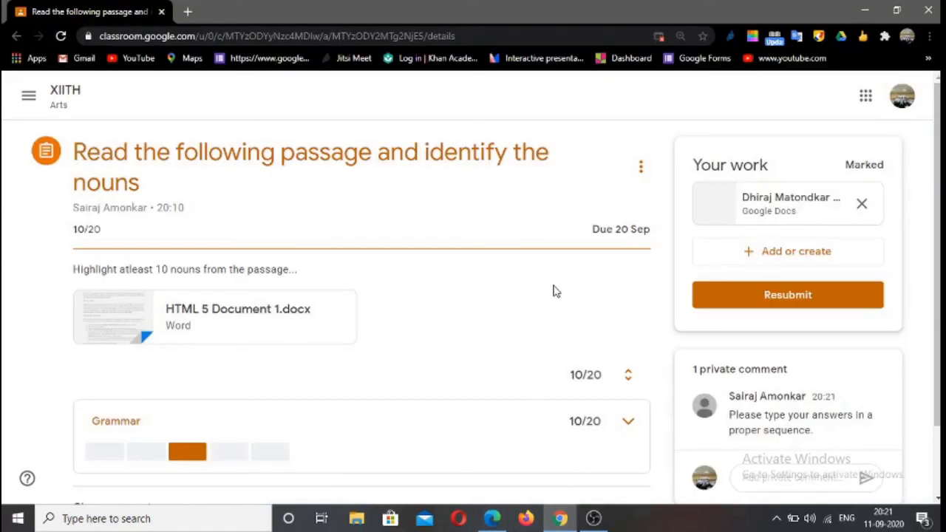
click(65, 95)
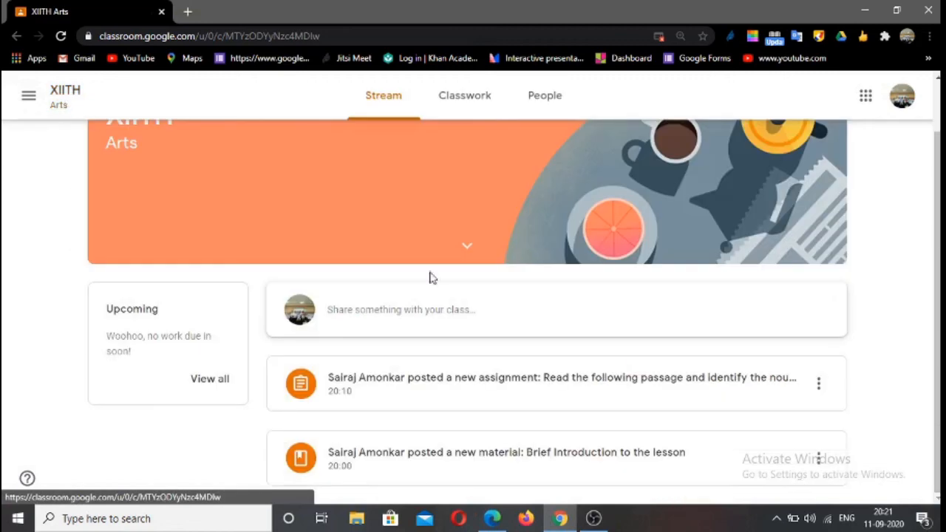
scroll(613, 344, up, 1)
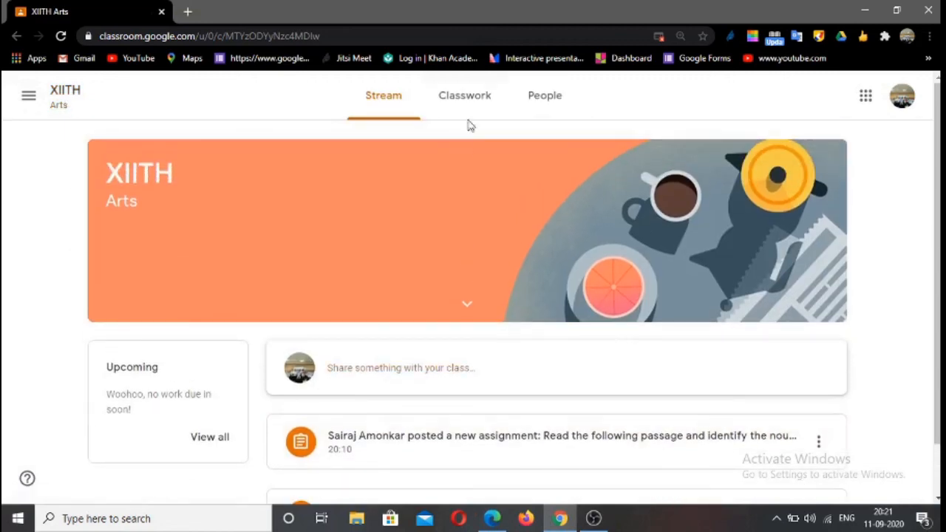
click(465, 97)
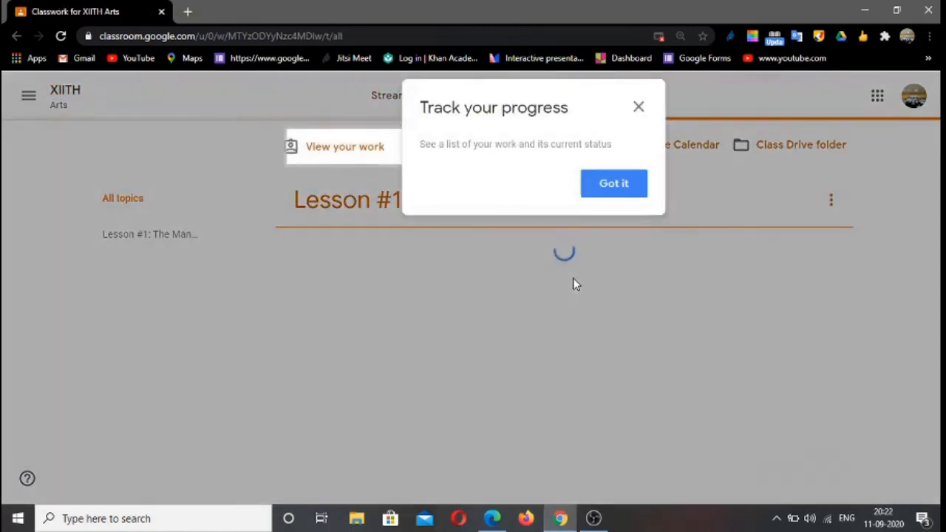
click(620, 193)
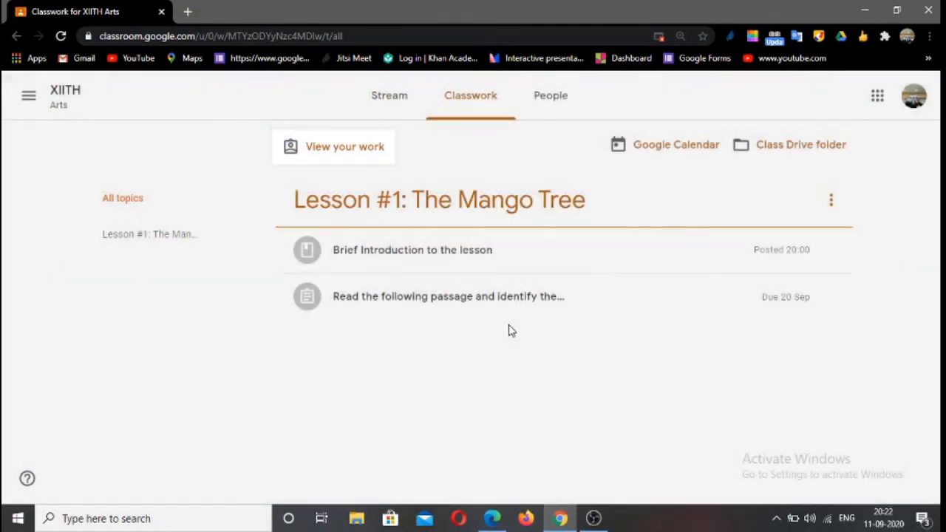
click(348, 152)
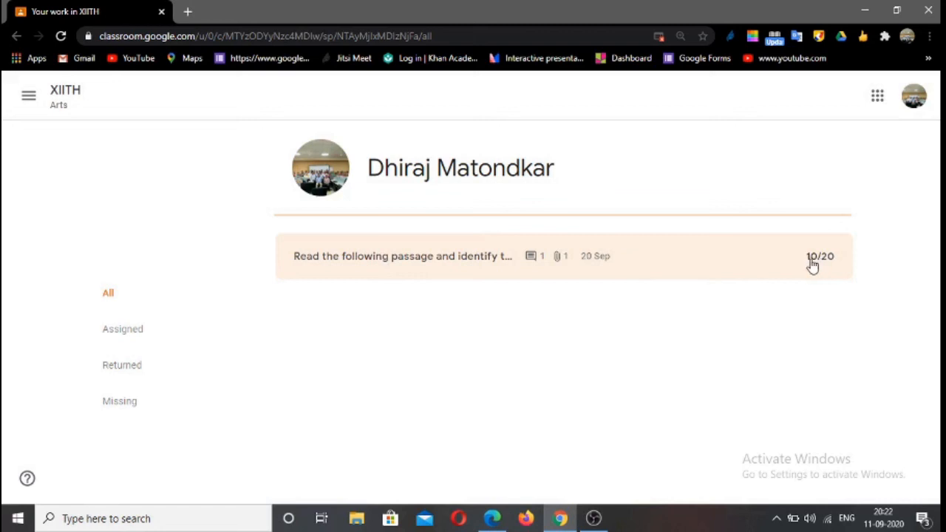
click(534, 261)
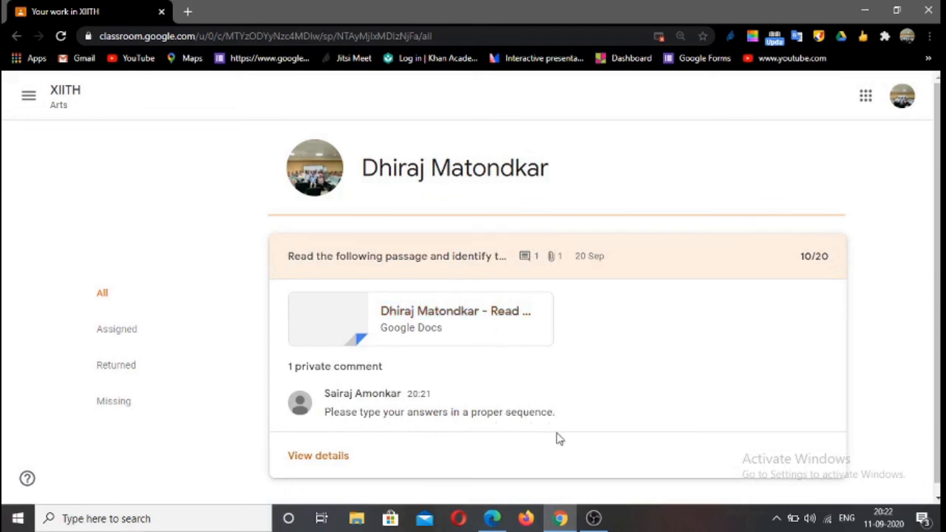
Open the student's returned noun document and reply "OK Teacher" to the teacher's suggested addition "5 NOUNS ARE WRONG"
click(399, 317)
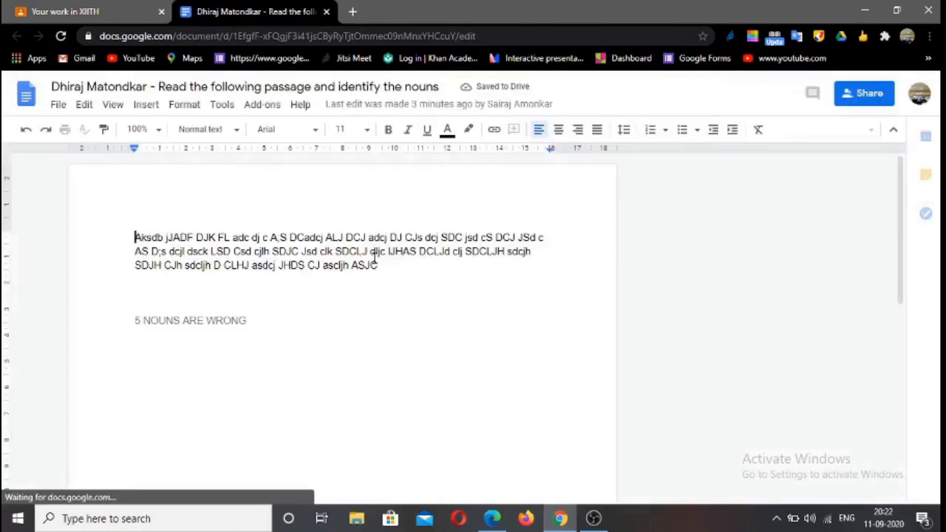
drag(254, 325, 122, 318)
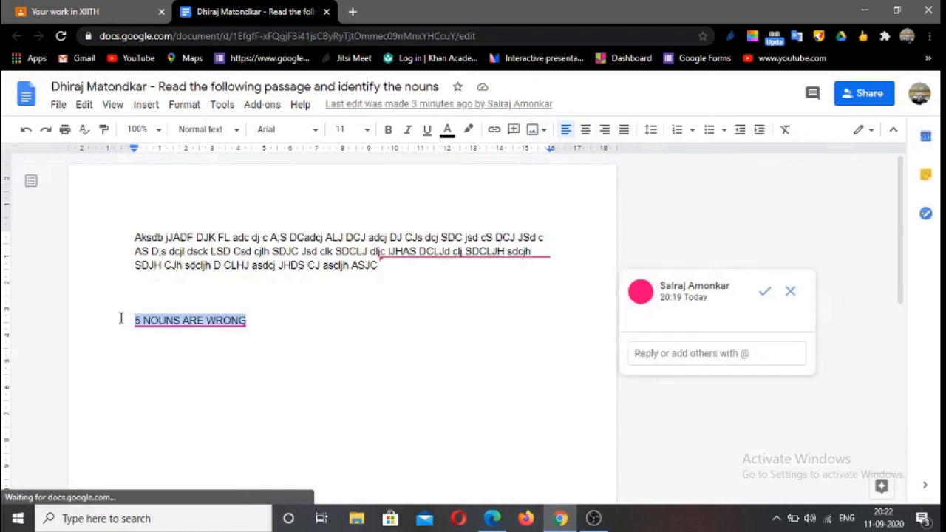
click(325, 325)
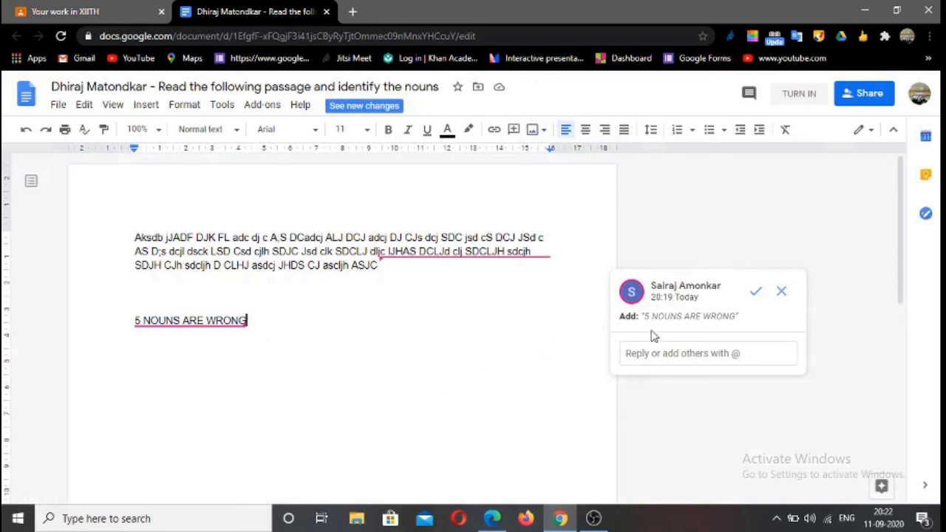
click(683, 357)
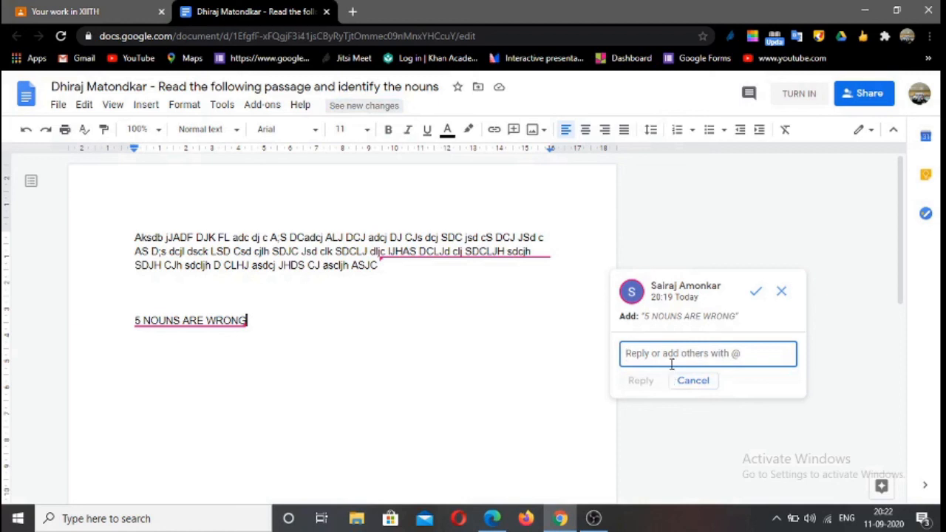
text(OK Teacher)
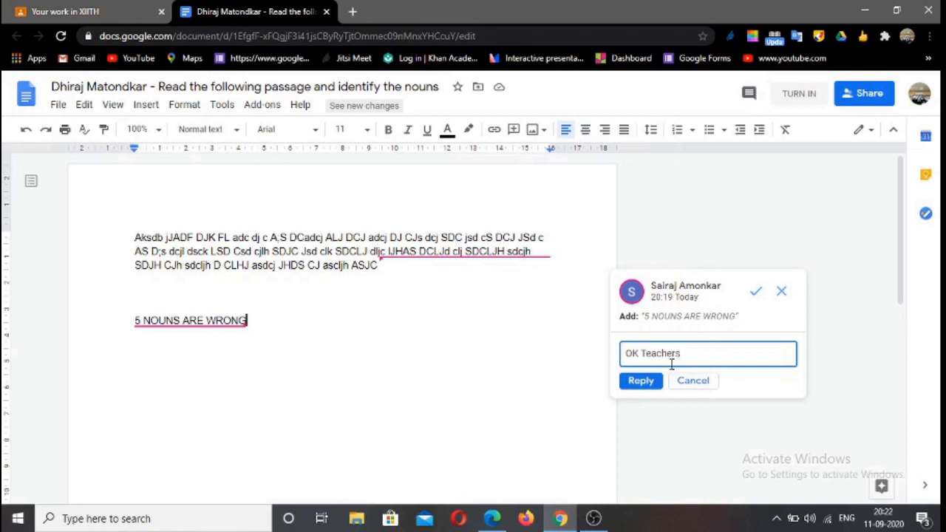
click(638, 384)
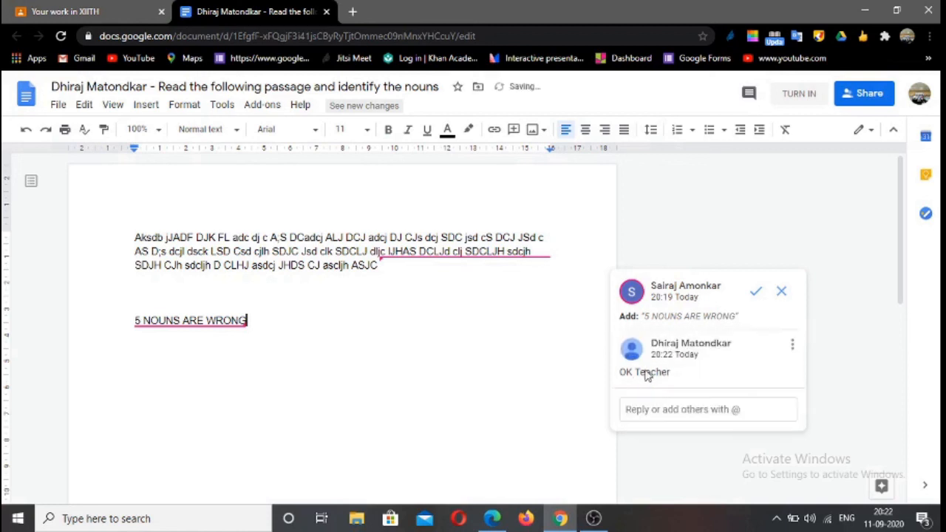
Reject the teacher's suggested addition "5 NOUNS ARE WRONG" and close the document
click(782, 291)
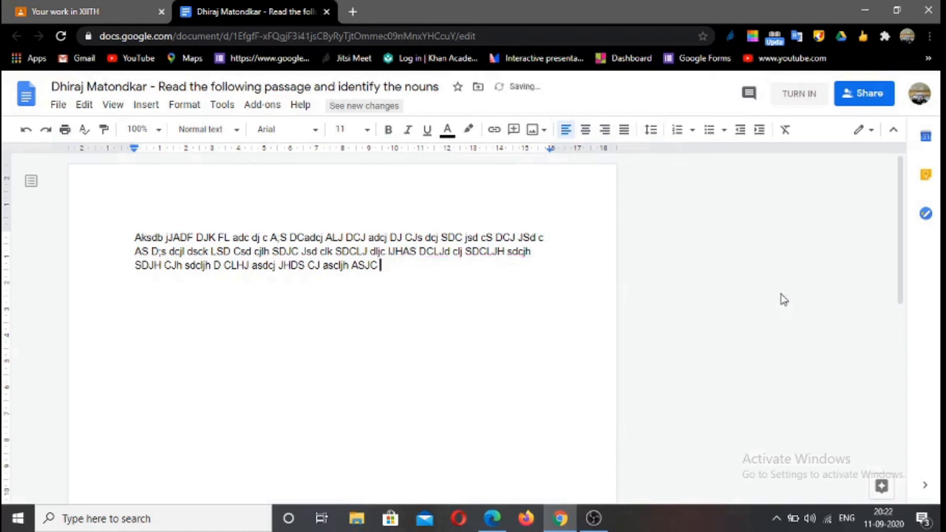
click(326, 13)
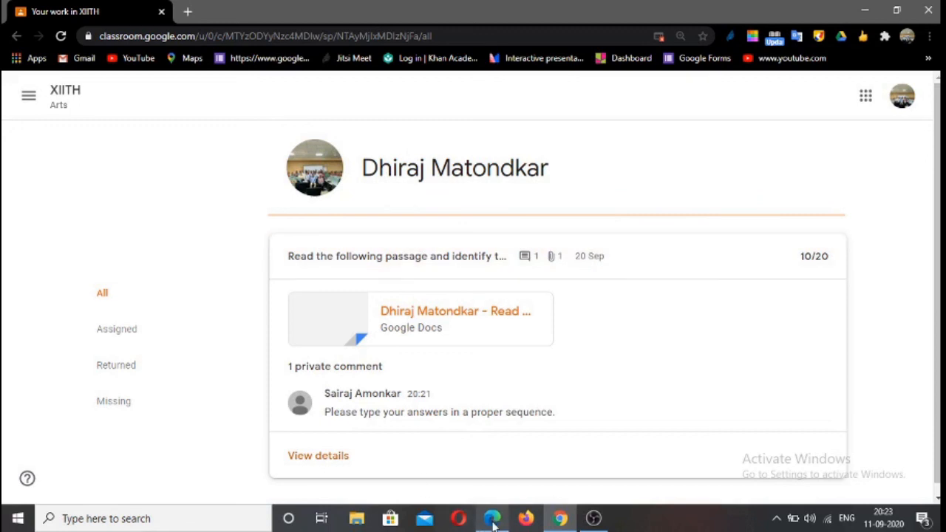
Switch to the teacher's class in Microsoft Edge, view its stream and go back to the overview of all classes
mouse_move(494, 524)
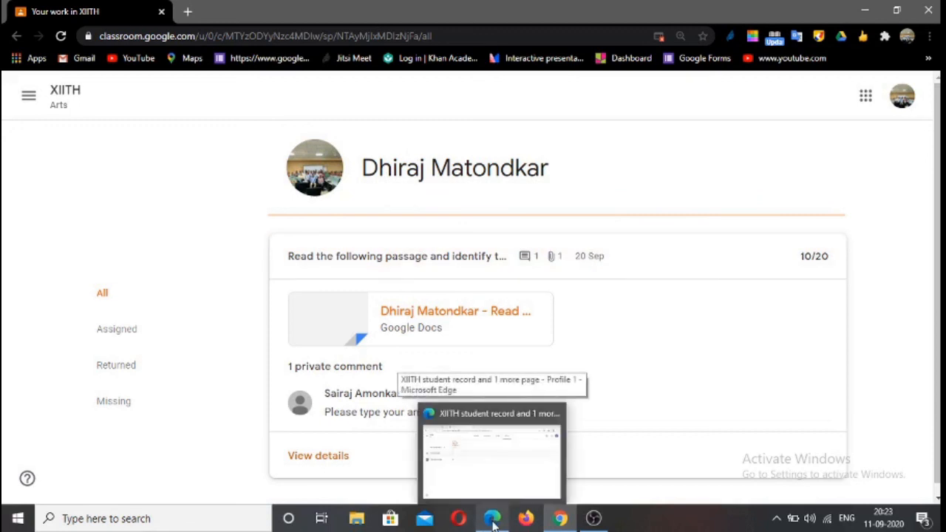
click(494, 522)
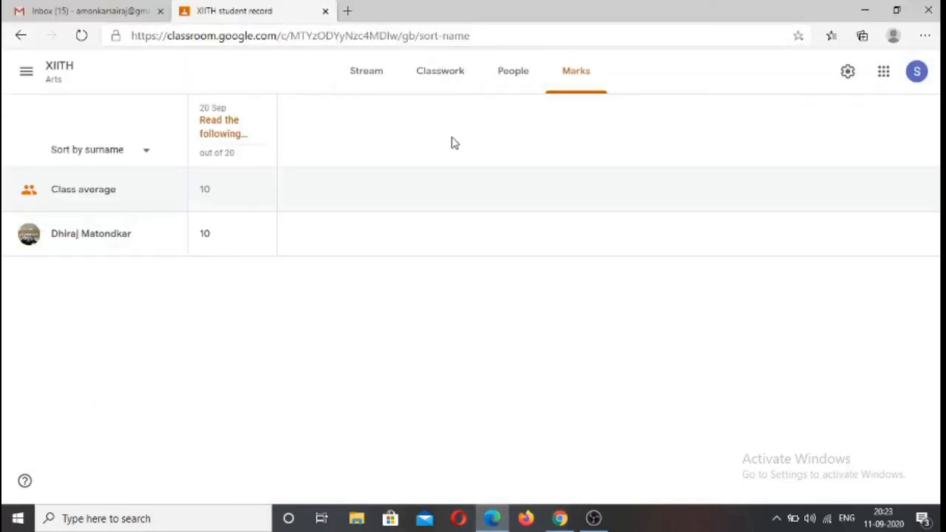
click(368, 74)
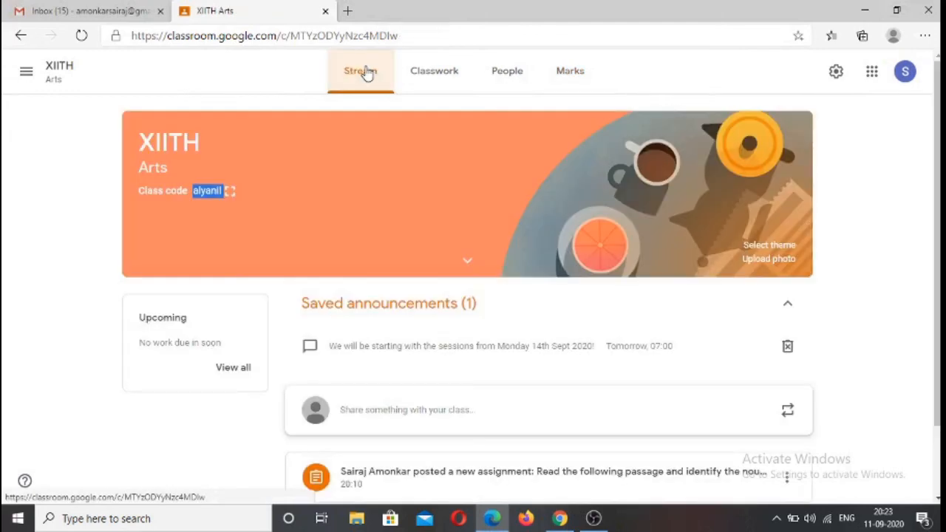
click(24, 71)
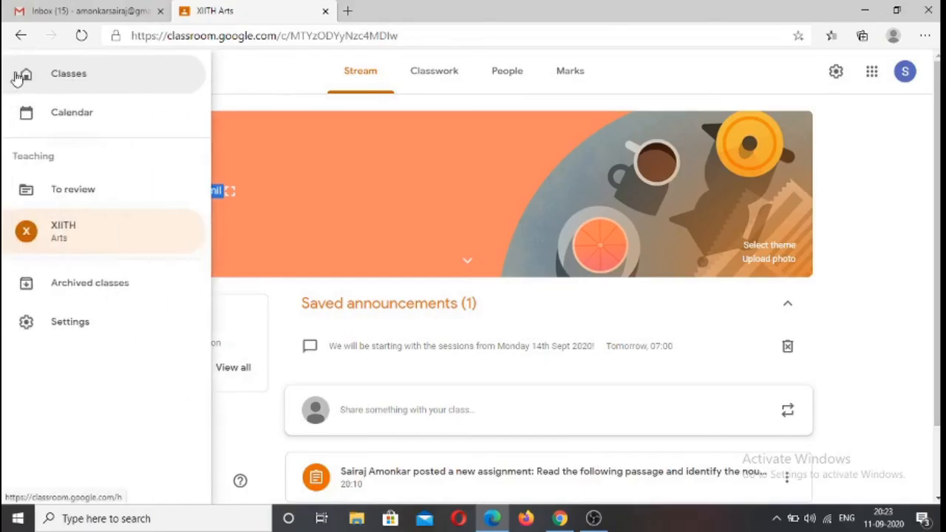
click(78, 76)
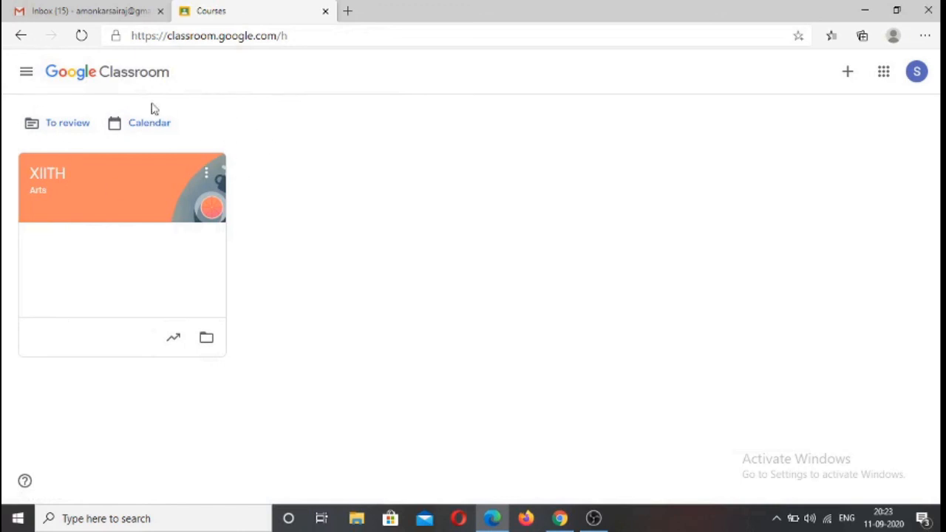
Open the XIITH Arts class from the class overview and view its marks record
click(106, 186)
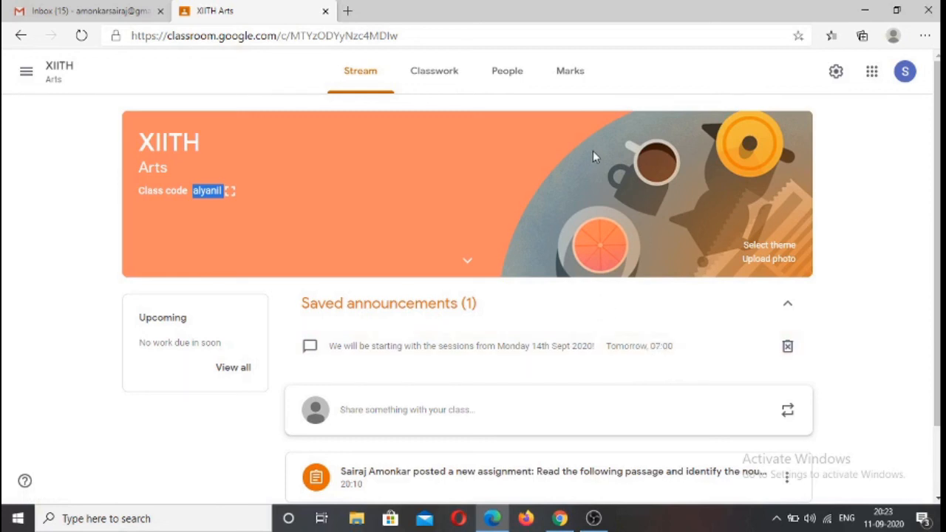
click(580, 78)
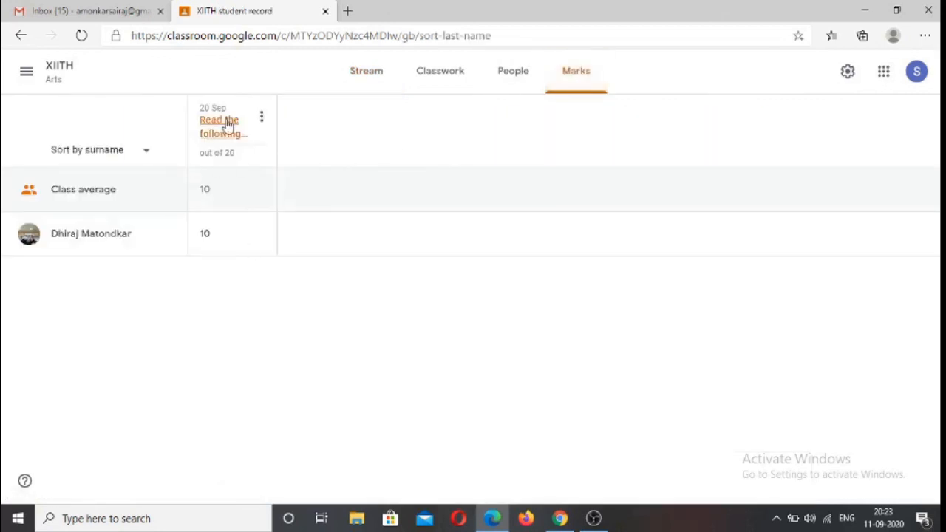